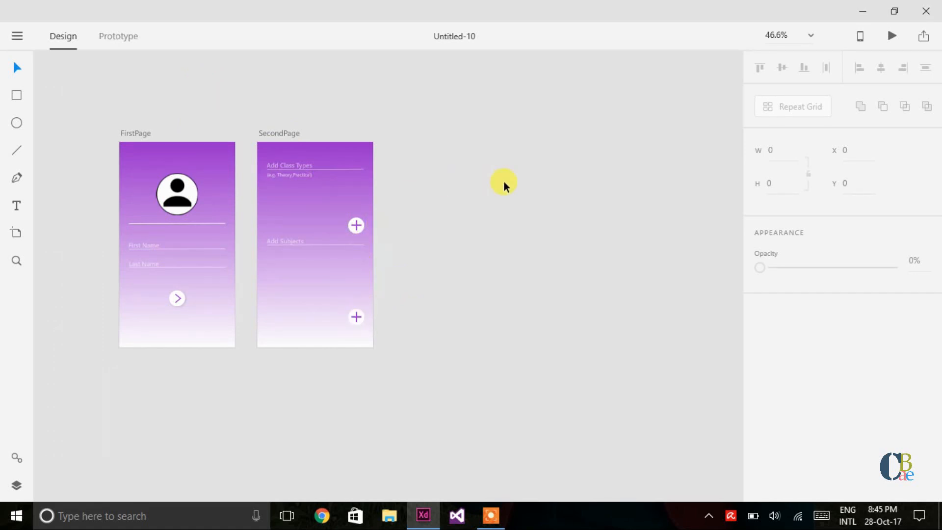
Step: Duplicate the SecondPage artboard to the empty canvas space beside it
{"action": "left_click", "coordinate": [278, 133]}
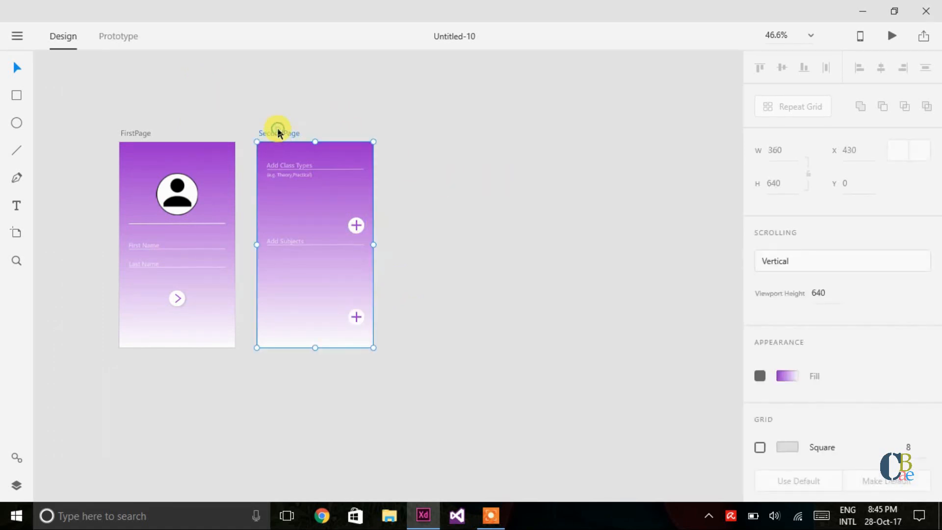
{"action": "left_click", "coordinate": [492, 199]}
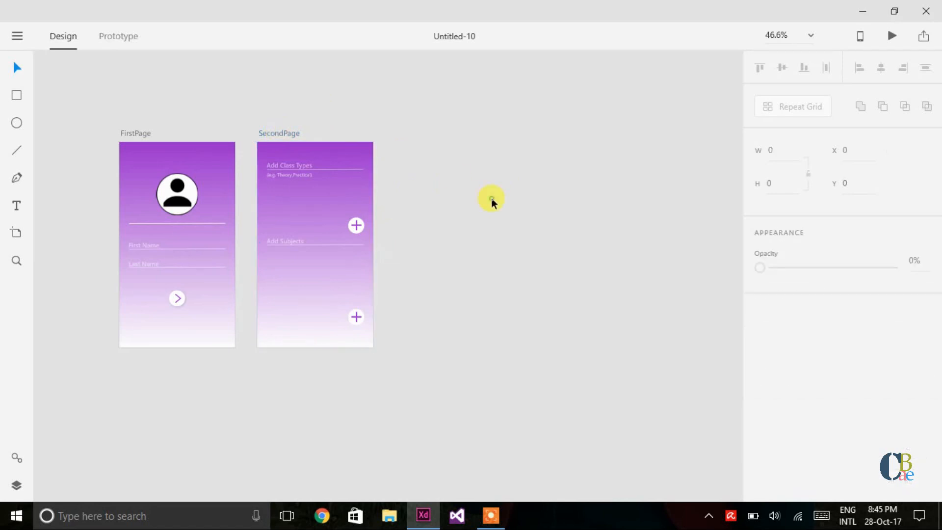
{"action": "key", "text": "ctrl+v"}
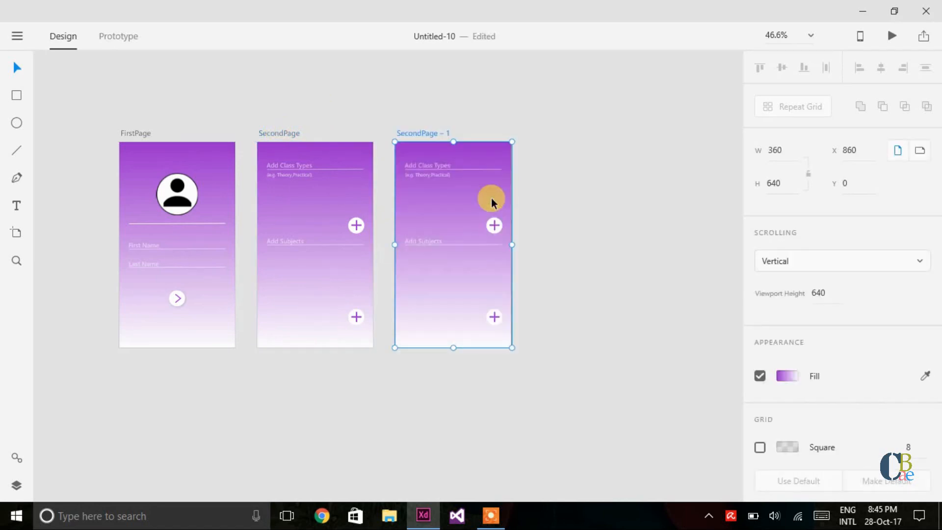
Step: Rename the duplicated artboard as ThirdPage
{"action": "double_click", "coordinate": [434, 133]}
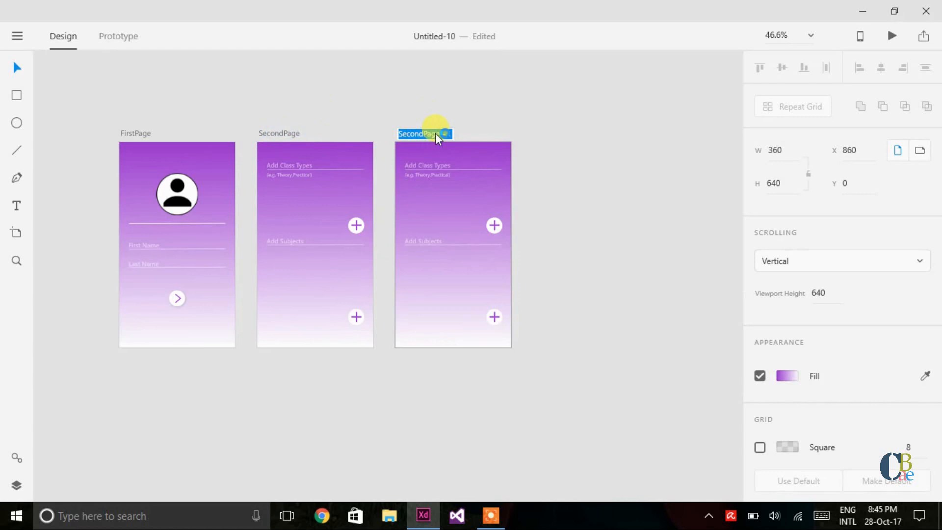
{"action": "type", "text": "Third"}
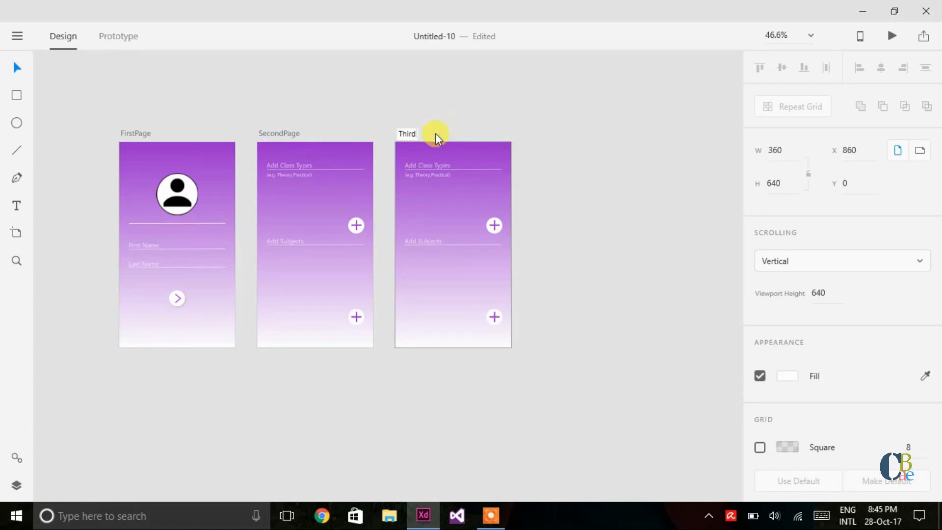
{"action": "type", "text": "Page"}
{"action": "key", "text": "Return"}
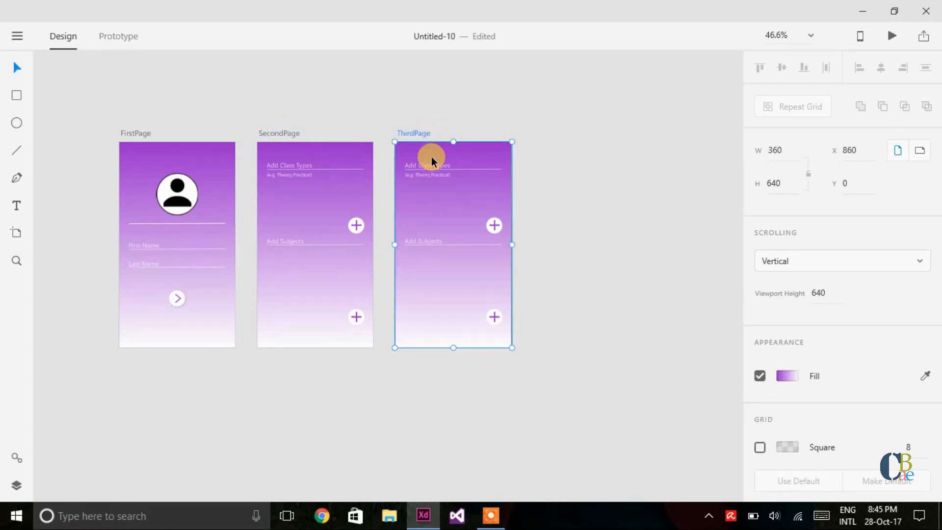
{"action": "left_click", "coordinate": [599, 202]}
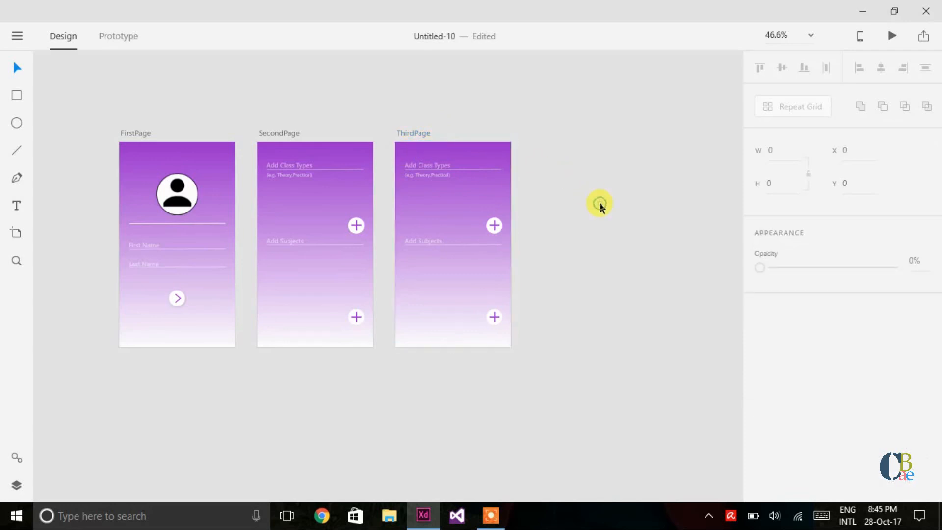
Step: Unlock all the copied text, lines and plus buttons on ThirdPage and delete them
{"action": "left_click_drag", "start_coordinate": [411, 152], "coordinate": [499, 321]}
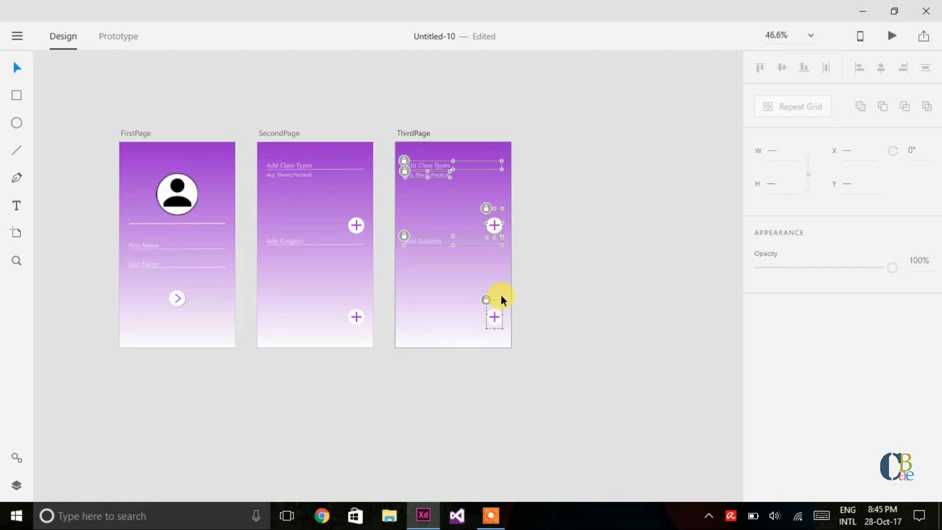
{"action": "right_click", "coordinate": [492, 315]}
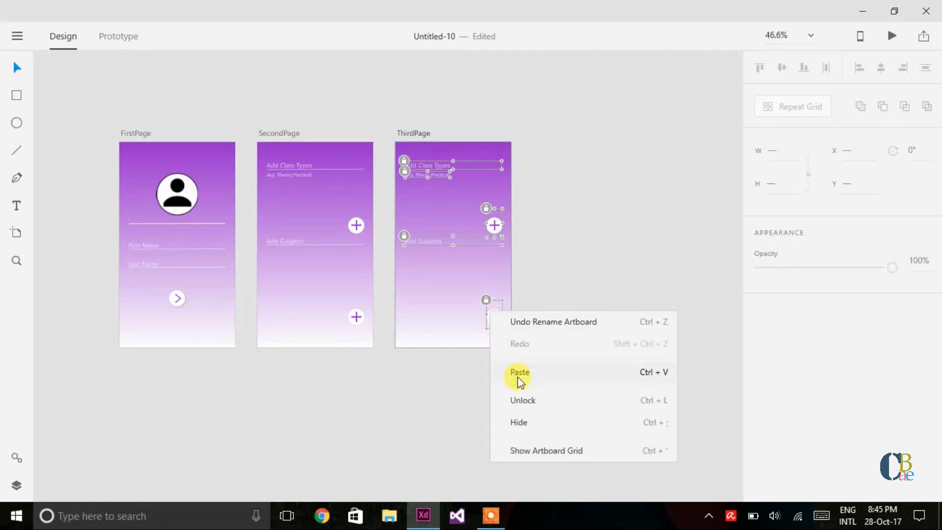
{"action": "left_click", "coordinate": [524, 401]}
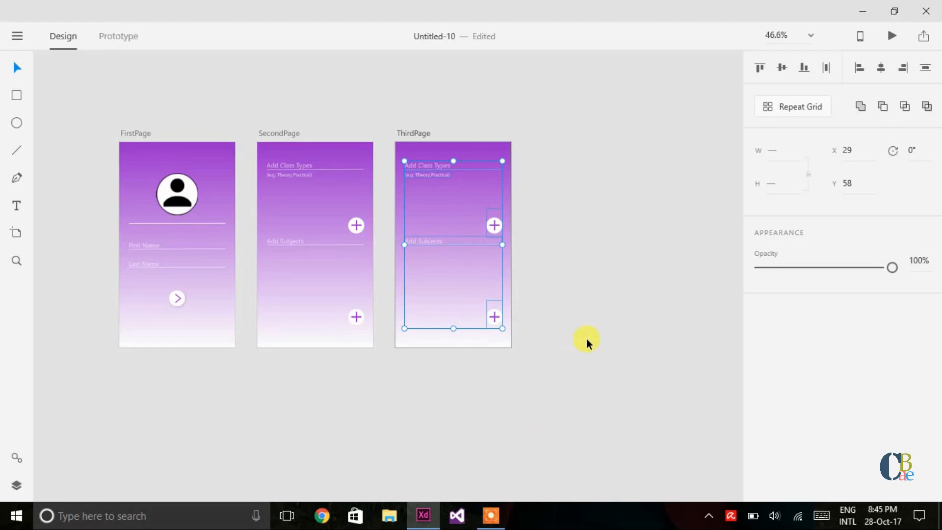
{"action": "key", "text": "Delete"}
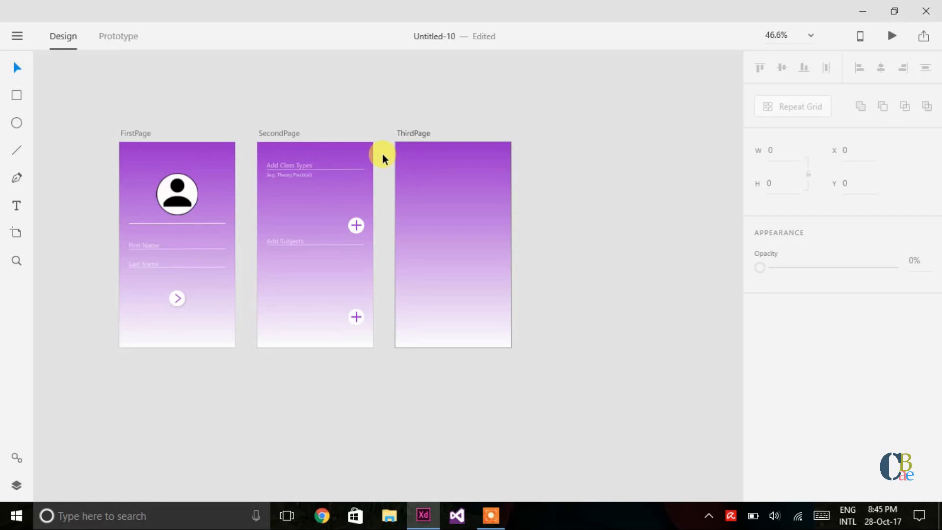
Step: Draw a horizontal line across the upper part of ThirdPage at about X 39.5, Y 126.5, and set its width to 300
{"action": "left_click", "coordinate": [149, 225]}
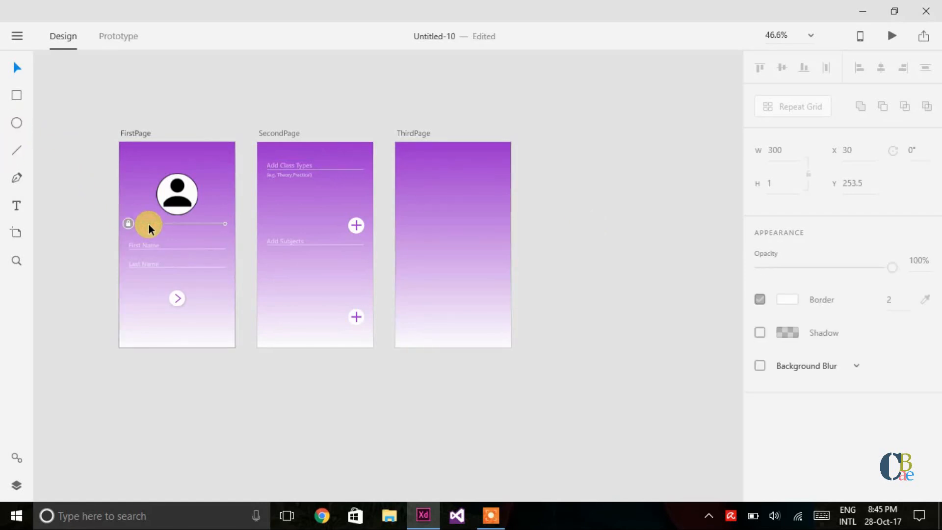
{"action": "left_click", "coordinate": [15, 152]}
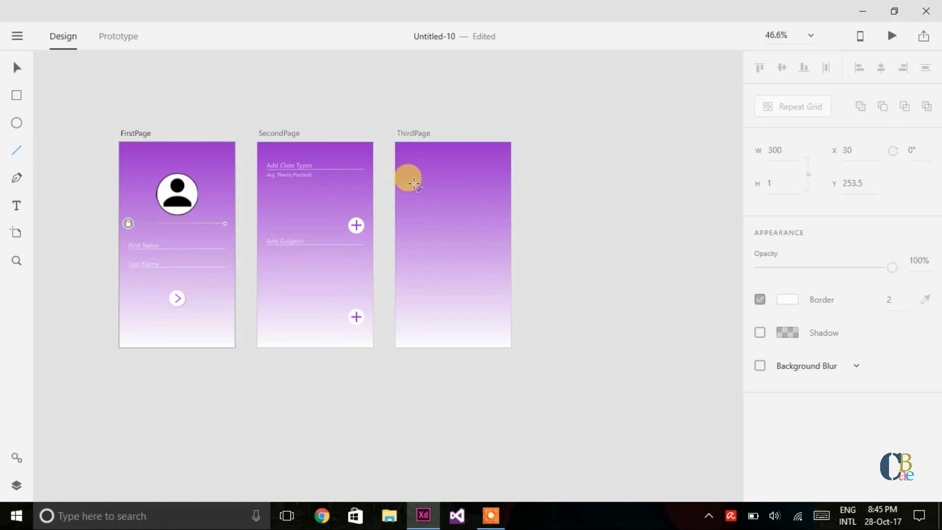
{"action": "left_click_drag", "start_coordinate": [408, 183], "coordinate": [486, 183]}
{"action": "left_click", "coordinate": [774, 150]}
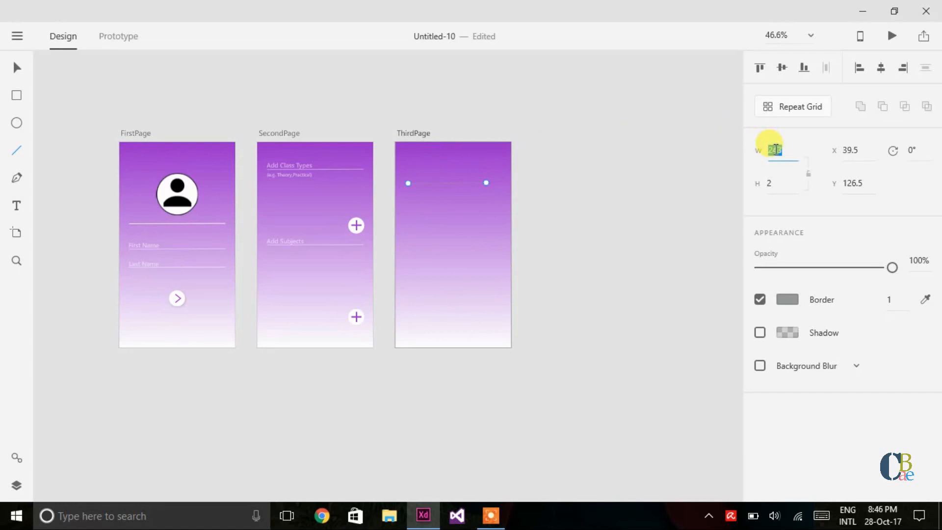
{"action": "type", "text": "300"}
{"action": "key", "text": "Return"}
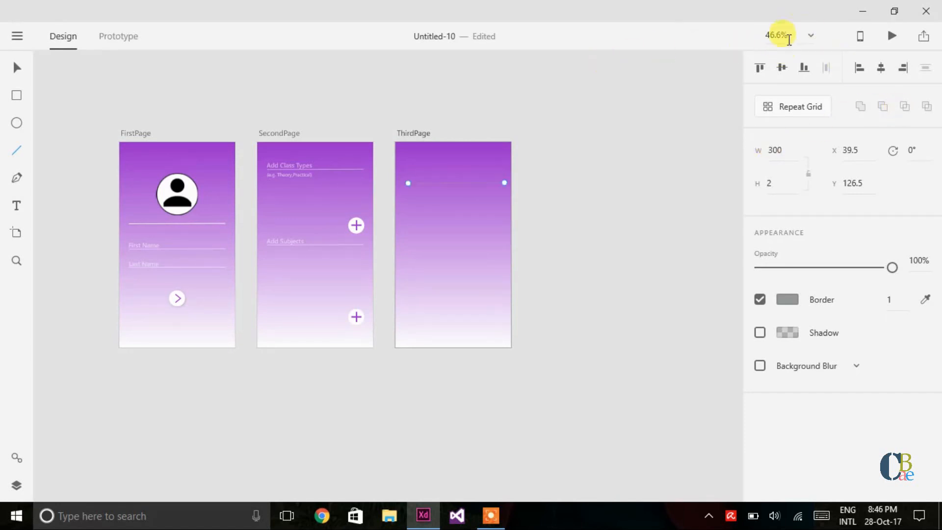
Step: Change the border colour of the ThirdPage line to the pale blue-grey #DBE6EE
{"action": "left_click", "coordinate": [411, 138]}
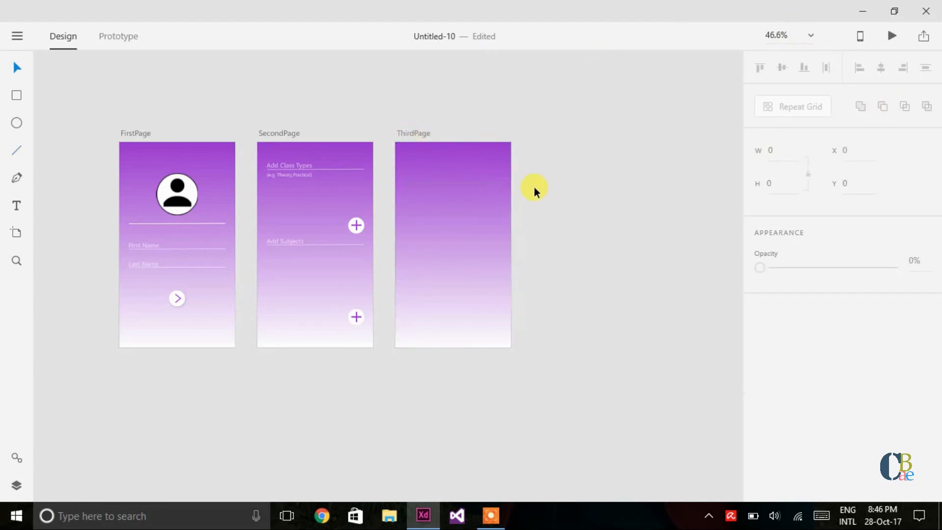
{"action": "left_click", "coordinate": [408, 132]}
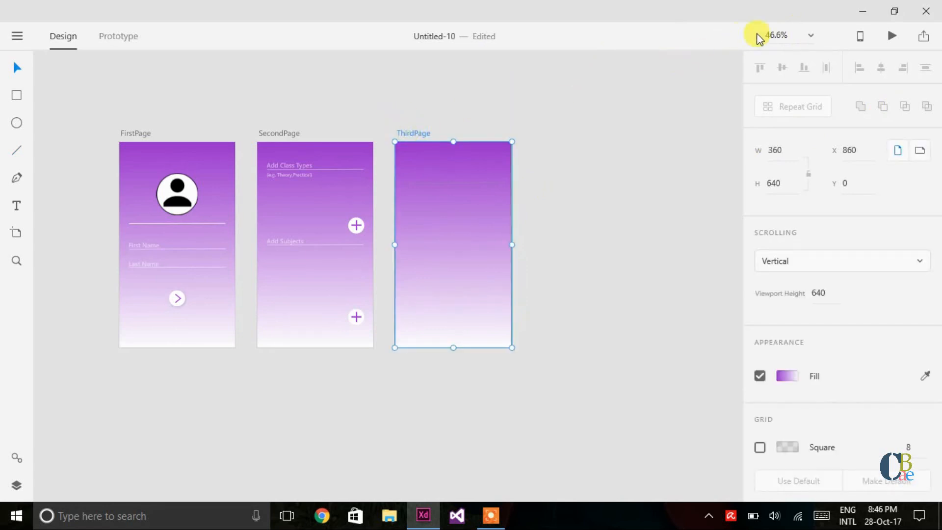
{"action": "left_click", "coordinate": [790, 35]}
{"action": "left_click", "coordinate": [807, 36]}
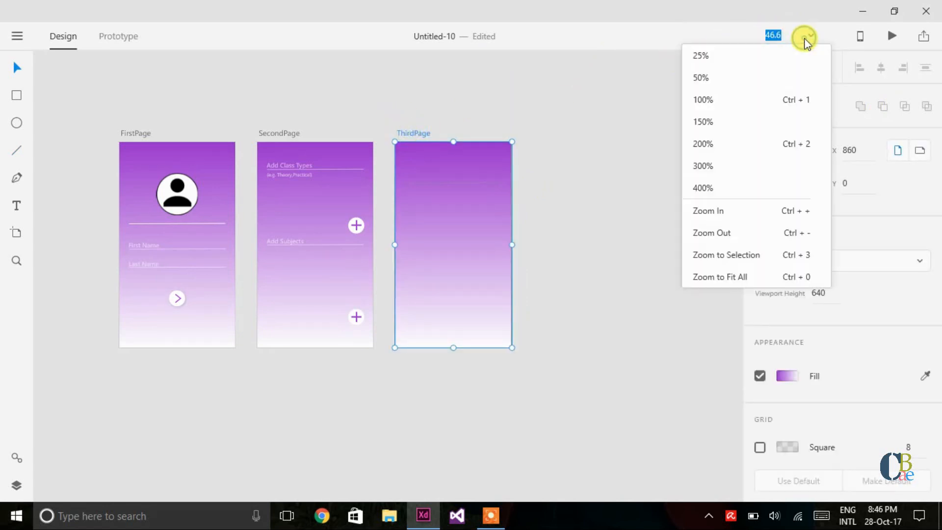
{"action": "left_click", "coordinate": [753, 257]}
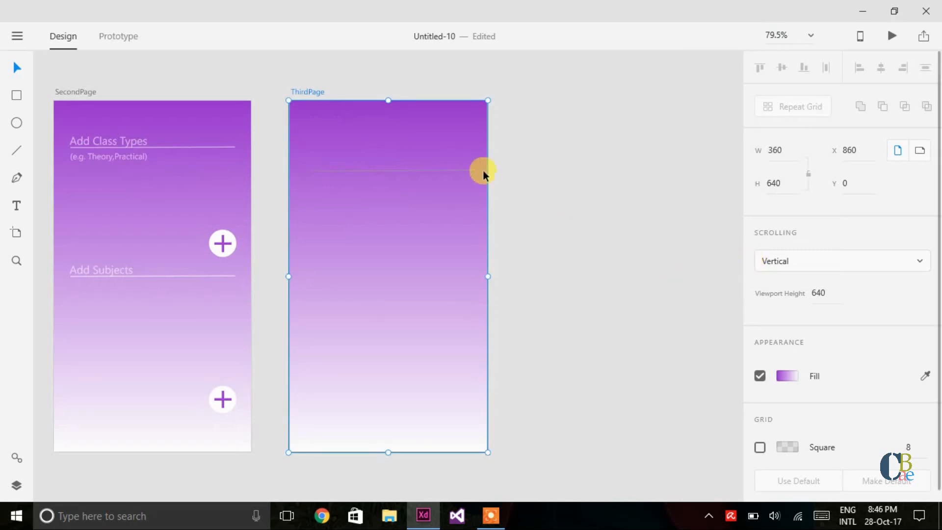
{"action": "left_click", "coordinate": [432, 170]}
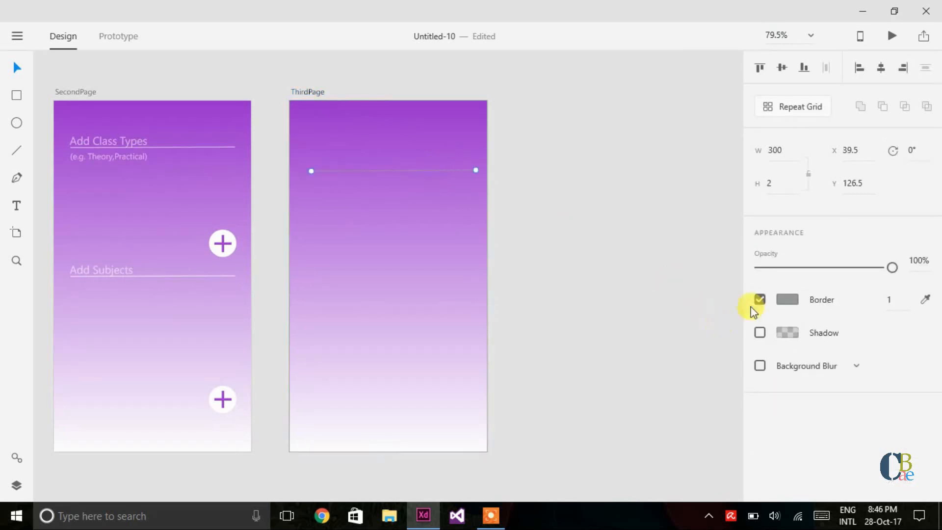
{"action": "left_click", "coordinate": [790, 300]}
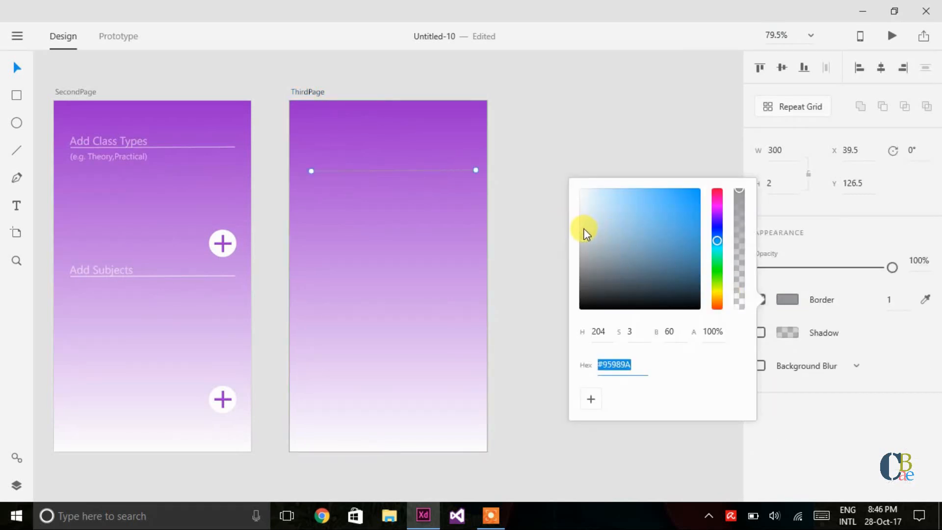
{"action": "left_click_drag", "start_coordinate": [584, 231], "coordinate": [589, 196]}
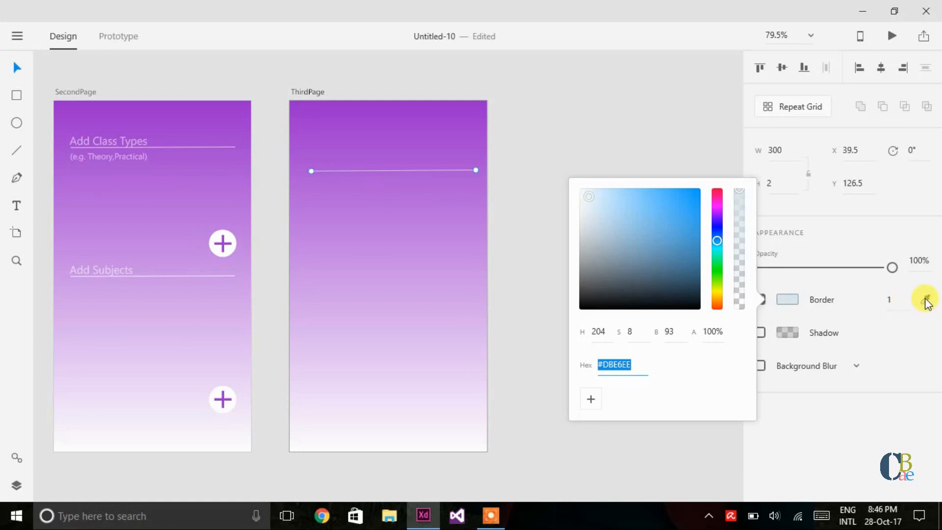
{"action": "left_click", "coordinate": [653, 80]}
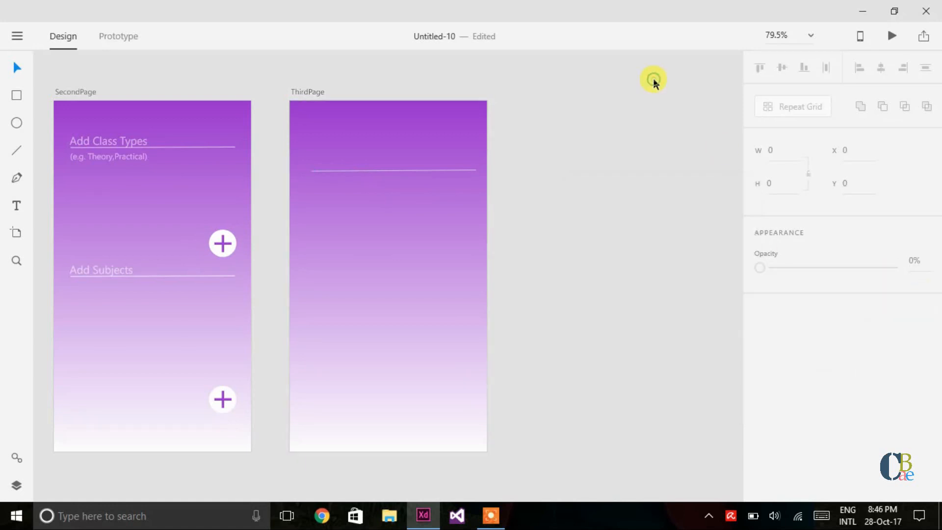
Step: Level the line by shifting its right endpoint slightly down, and centre it horizontally on ThirdPage
{"action": "left_click", "coordinate": [423, 171]}
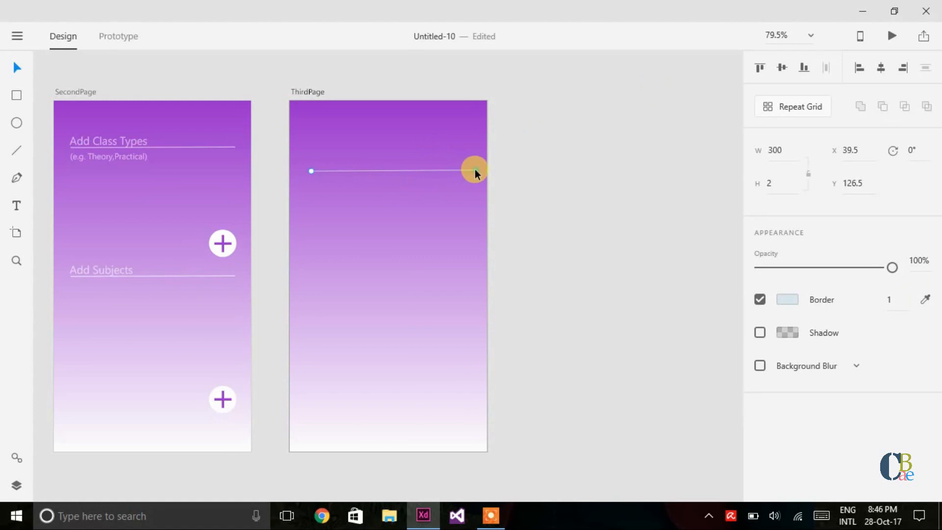
{"action": "left_click_drag", "start_coordinate": [475, 171], "coordinate": [475, 172]}
{"action": "left_click", "coordinate": [565, 201]}
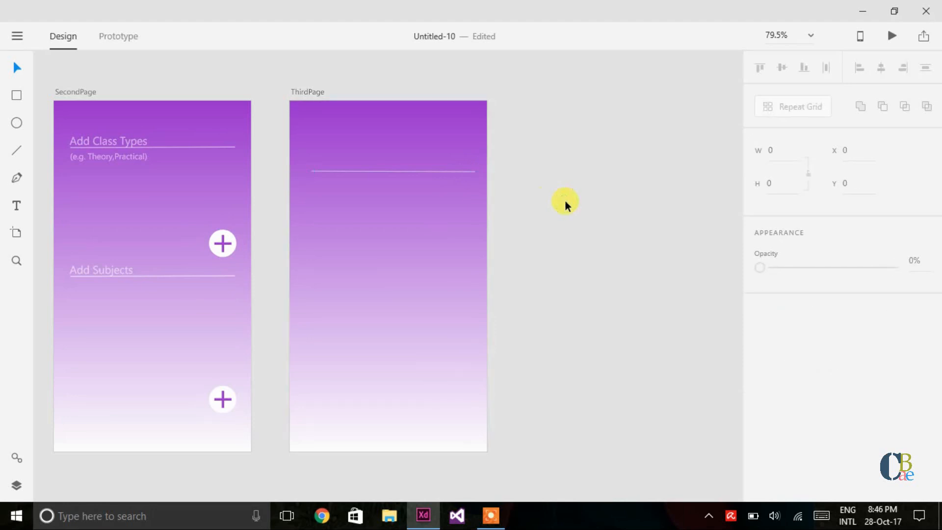
{"action": "left_click", "coordinate": [422, 170]}
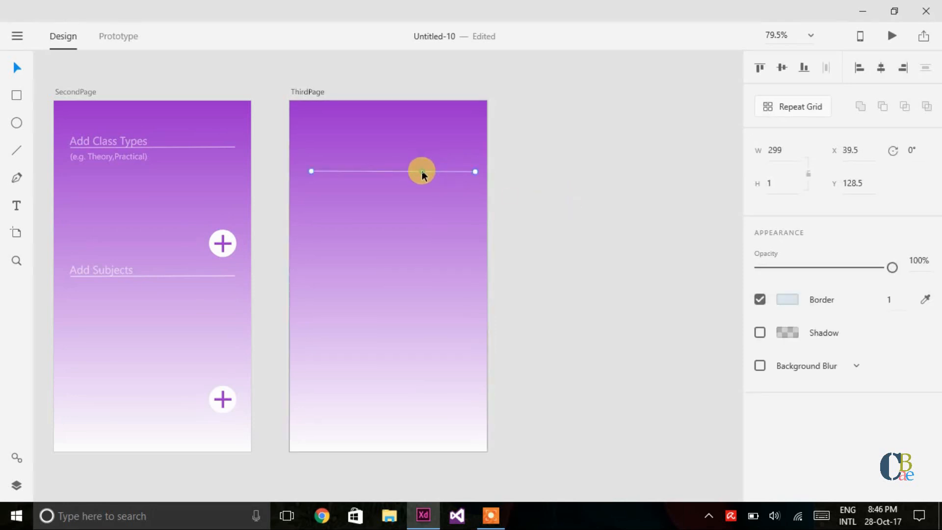
{"action": "left_click", "coordinate": [881, 68]}
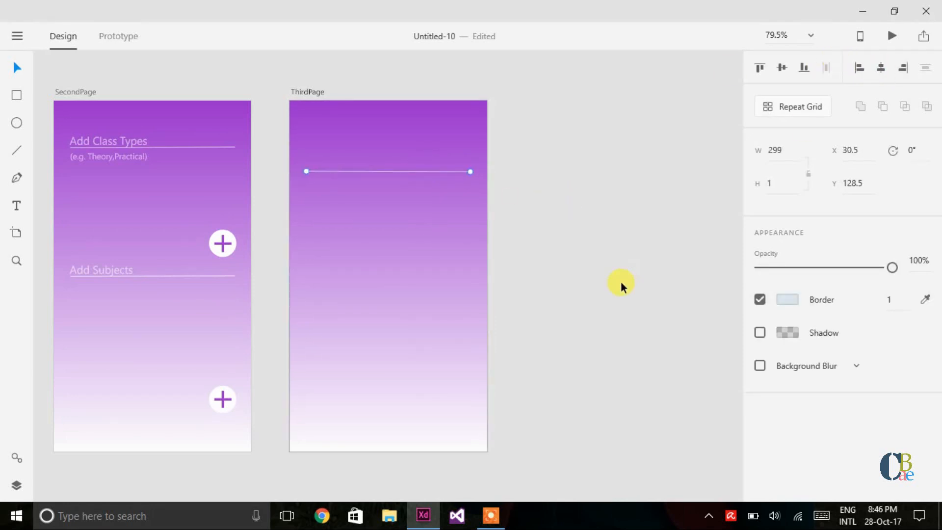
Step: Move the line straight down on ThirdPage to Y 152.5
{"action": "key", "text": "Down"}
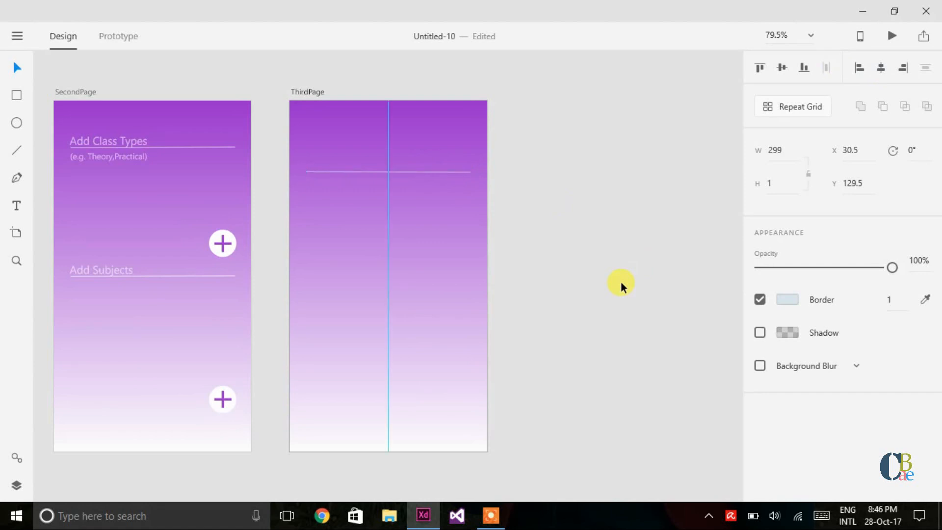
{"action": "key", "text": "Down"}
{"action": "key", "text": "Down"}
{"action": "key", "text": "Down"}
{"action": "key", "text": "Down"}
{"action": "key", "text": "Down"}
{"action": "key", "text": "Down"}
{"action": "key", "text": "Down"}
{"action": "key", "text": "Down"}
{"action": "key", "text": "Down"}
{"action": "key", "text": "Down"}
{"action": "key", "text": "Down"}
{"action": "key", "text": "Down"}
{"action": "key", "text": "Down"}
{"action": "key", "text": "Down"}
{"action": "key", "text": "Down"}
{"action": "key", "text": "Down"}
{"action": "key", "text": "Down"}
{"action": "key", "text": "Down"}
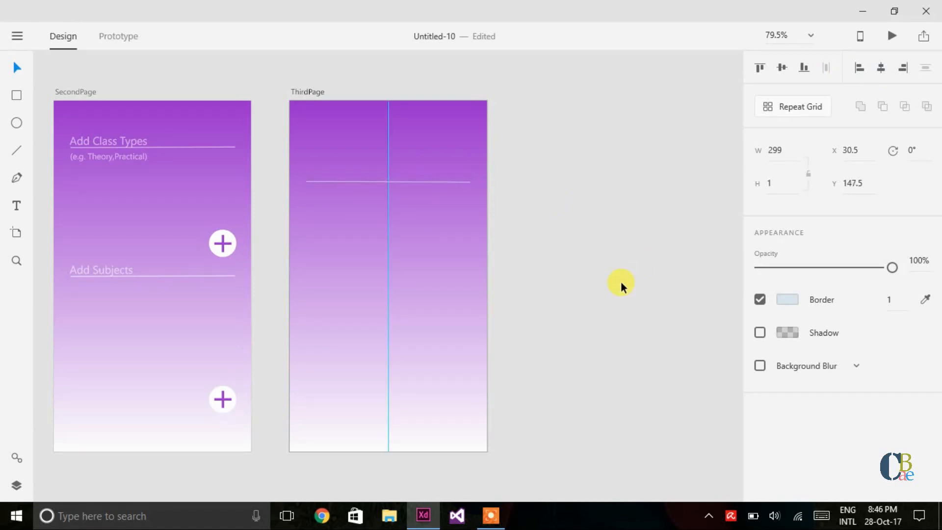
{"action": "key", "text": "Down"}
{"action": "key", "text": "Down"}
{"action": "key", "text": "Down"}
{"action": "key", "text": "Down"}
{"action": "key", "text": "Down"}
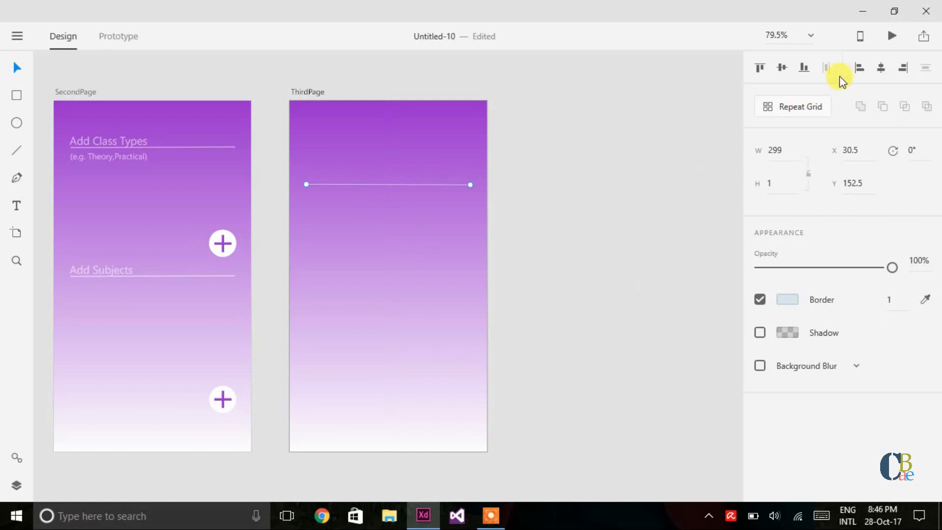
Step: Repeat the line downward with Repeat Grid to make four stacked lines, and ungroup the grid into separate lines
{"action": "left_click", "coordinate": [801, 107]}
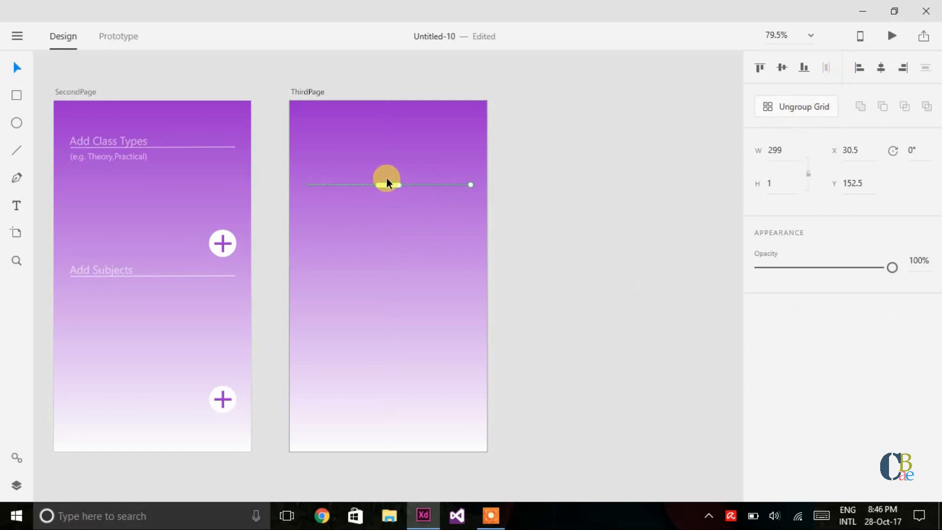
{"action": "left_click_drag", "start_coordinate": [390, 183], "coordinate": [389, 222]}
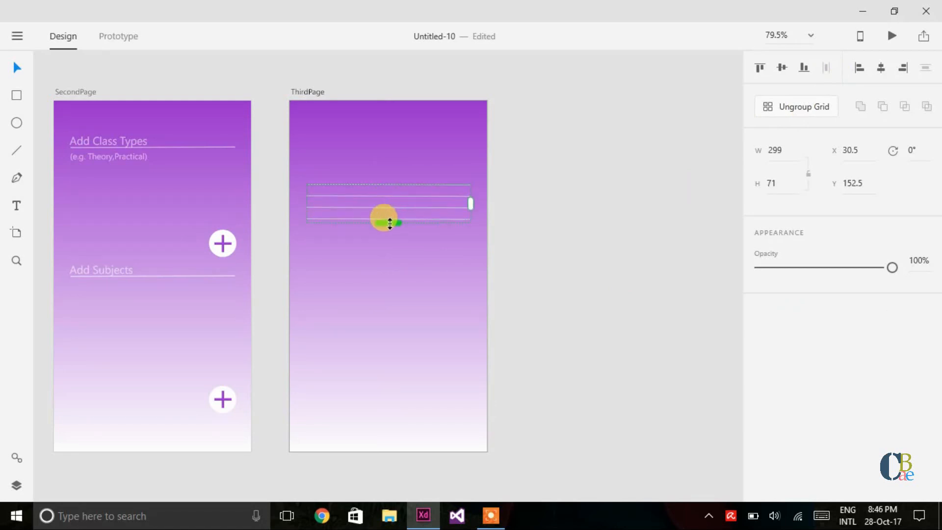
{"action": "left_click", "coordinate": [784, 112]}
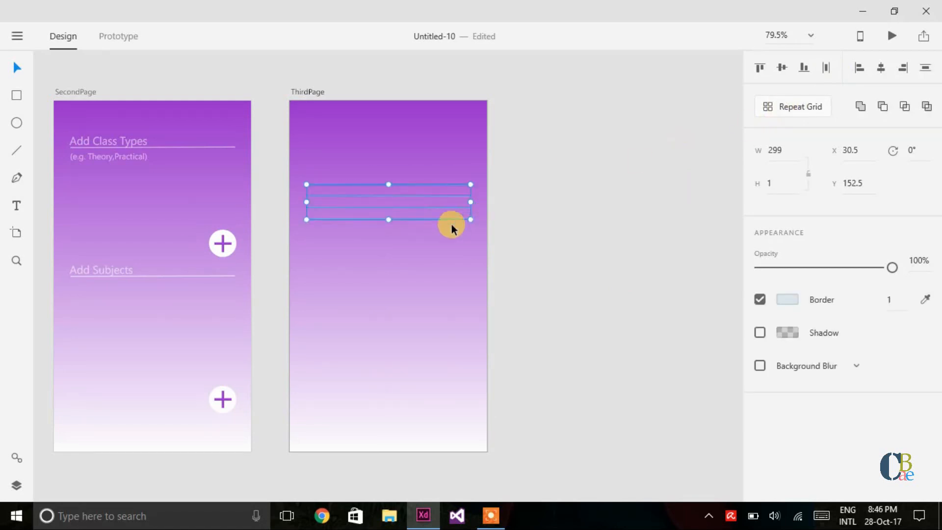
{"action": "left_click", "coordinate": [594, 230]}
Step: Spread the four lines vertically down the middle of ThirdPage, placing the third one at about Y 293.5
{"action": "left_click_drag", "start_coordinate": [437, 218], "coordinate": [435, 284]}
{"action": "left_click_drag", "start_coordinate": [429, 207], "coordinate": [428, 261]}
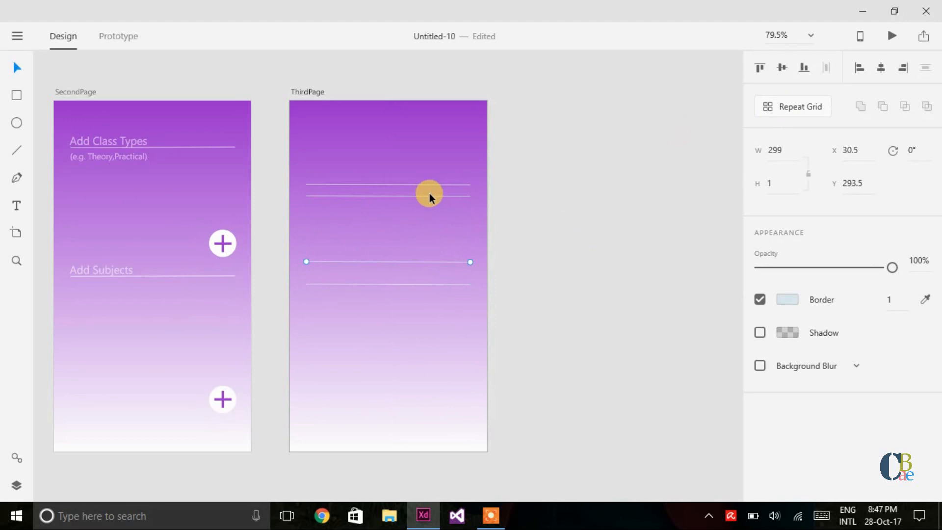
{"action": "left_click_drag", "start_coordinate": [430, 193], "coordinate": [428, 237]}
{"action": "left_click_drag", "start_coordinate": [423, 187], "coordinate": [423, 195]}
{"action": "left_click", "coordinate": [368, 186]}
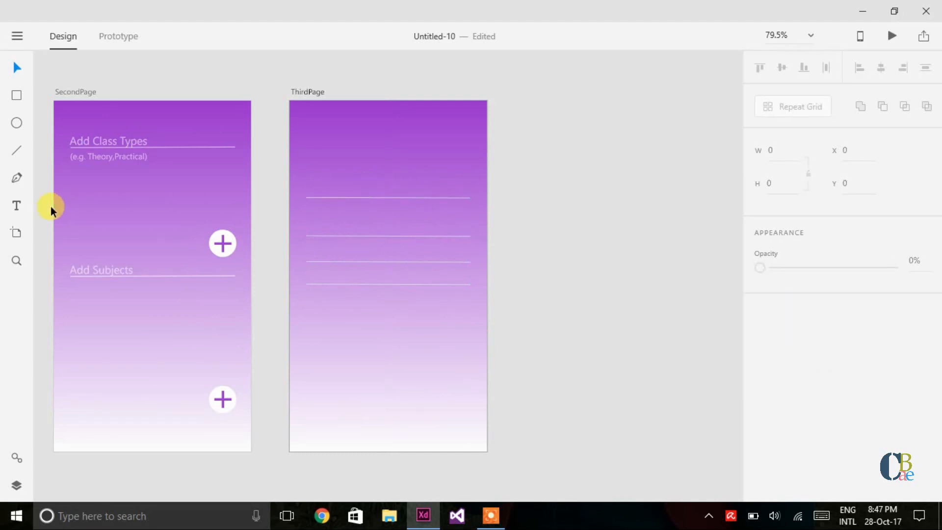
Step: Add two separate text labels, "Start Time" and "End Time", on the empty canvas beside ThirdPage
{"action": "left_click", "coordinate": [16, 206]}
{"action": "left_click", "coordinate": [536, 174]}
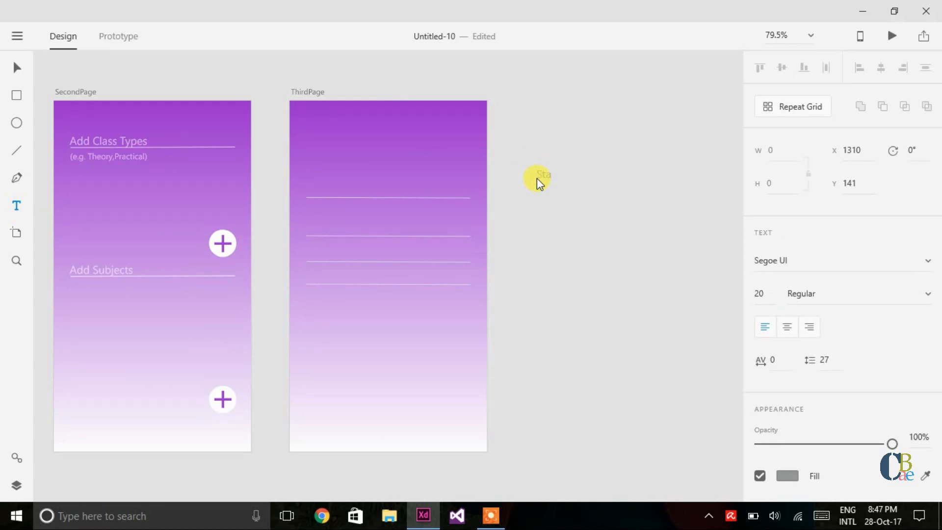
{"action": "type", "text": "Start Time"}
{"action": "key", "text": "Escape"}
{"action": "left_click", "coordinate": [545, 247]}
{"action": "type", "text": "End Time"}
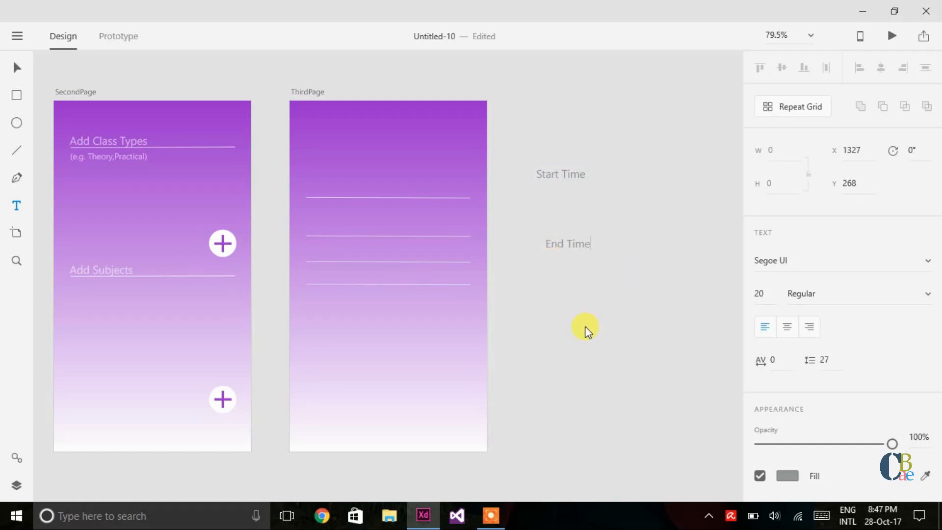
{"action": "key", "text": "Escape"}
Step: Add three more text labels beside ThirdPage, below "End Time": "Break time", "From" and "To"
{"action": "left_click", "coordinate": [561, 302]}
{"action": "type", "text": "Break time"}
{"action": "key", "text": "Escape"}
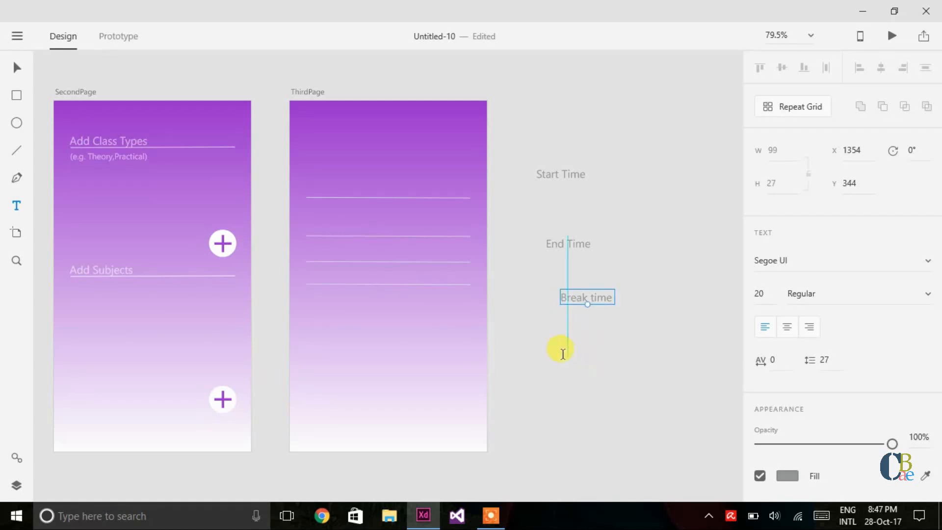
{"action": "left_click", "coordinate": [563, 356]}
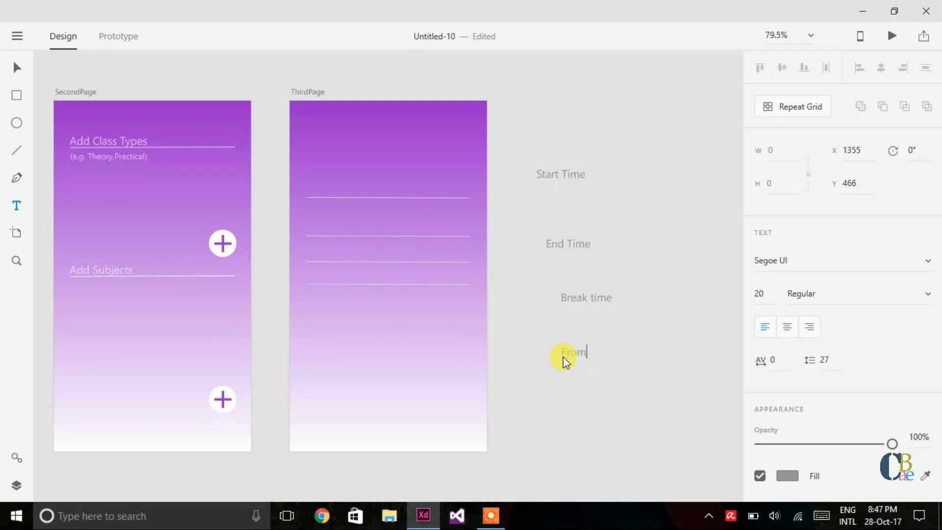
{"action": "key", "text": "Escape"}
{"action": "left_click", "coordinate": [563, 389]}
{"action": "type", "text": "To"}
{"action": "key", "text": "Escape"}
Step: Place the "Start Time" label on ThirdPage's first line at X 31, Y 149, and fill it with #E8EDF1 at 65% alpha
{"action": "key", "text": "v"}
{"action": "left_click_drag", "start_coordinate": [575, 176], "coordinate": [345, 192]}
{"action": "left_click", "coordinate": [783, 478]}
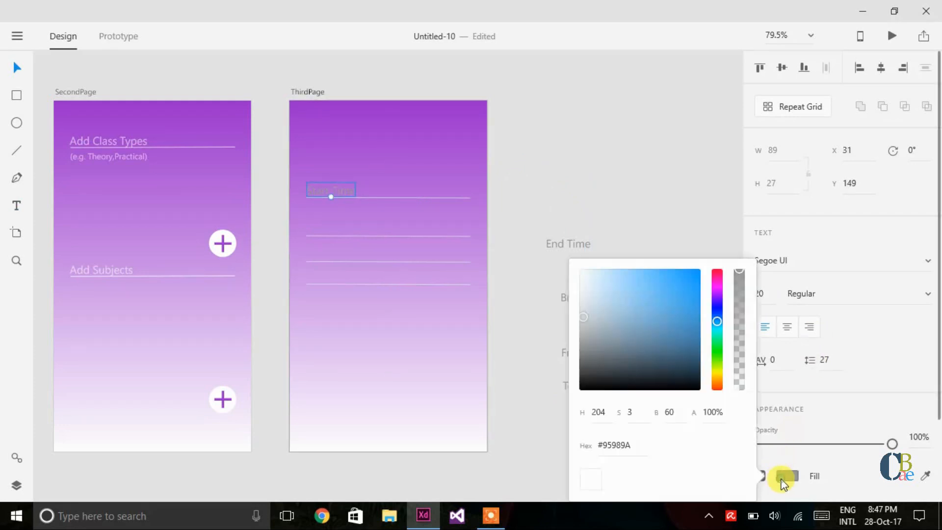
{"action": "left_click_drag", "start_coordinate": [586, 319], "coordinate": [583, 275]}
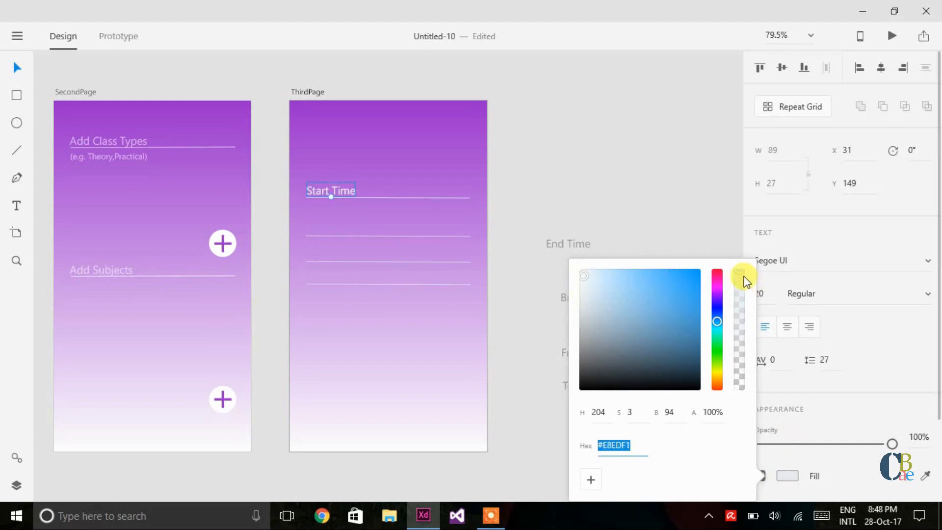
{"action": "left_click_drag", "start_coordinate": [741, 270], "coordinate": [740, 314]}
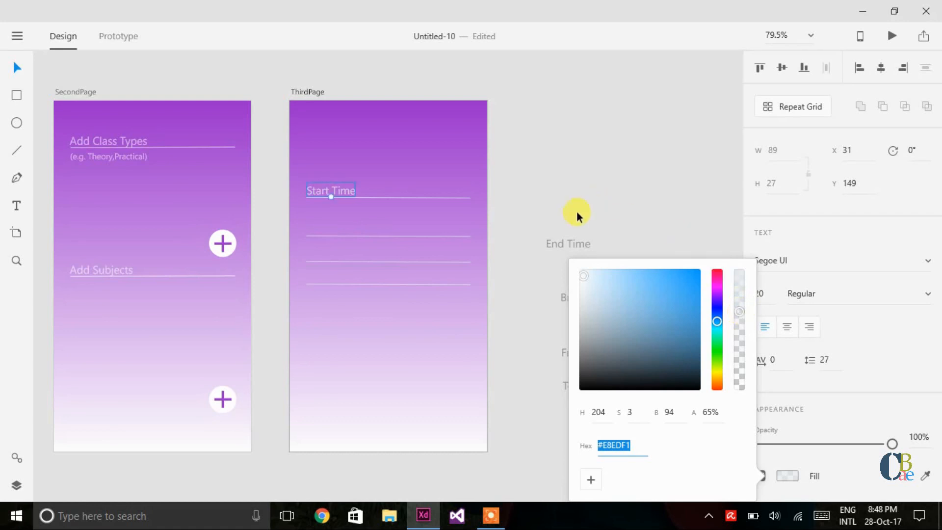
Step: Place the "End Time" label on ThirdPage's second line at X 31, Y 220, and fill it with slightly transparent #D3DCE2
{"action": "left_click_drag", "start_coordinate": [576, 238], "coordinate": [338, 229]}
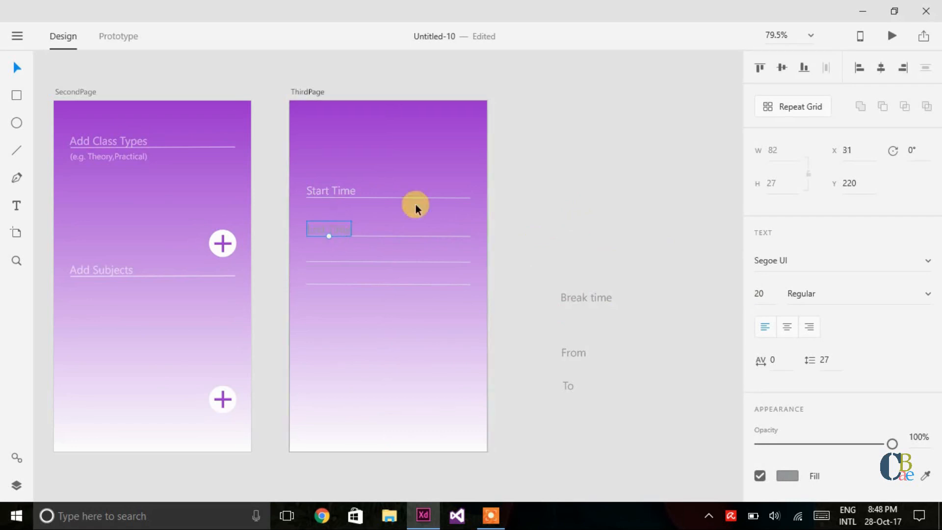
{"action": "left_click", "coordinate": [791, 472]}
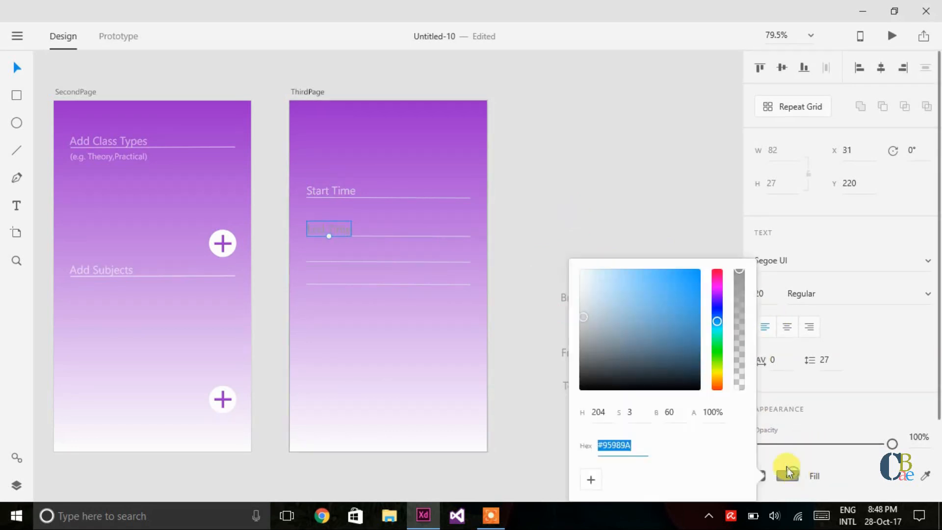
{"action": "left_click_drag", "start_coordinate": [587, 322], "coordinate": [587, 282]}
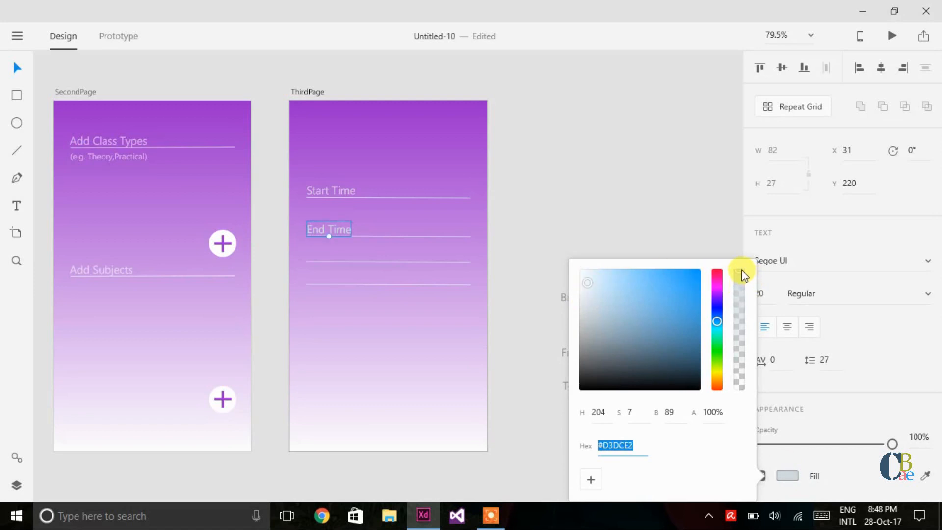
{"action": "left_click_drag", "start_coordinate": [740, 271], "coordinate": [743, 304]}
{"action": "left_click", "coordinate": [683, 156]}
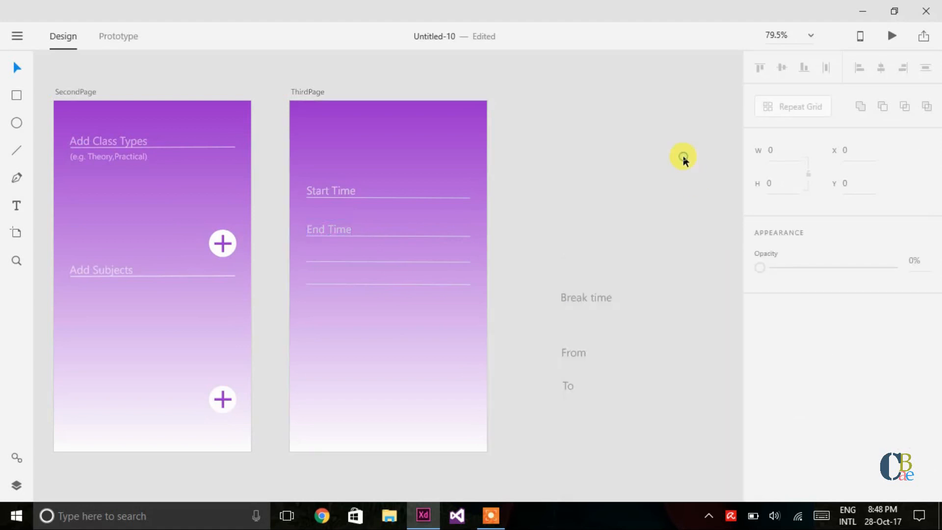
Step: Set the width of the fourth and third lines on ThirdPage to 125 each
{"action": "left_click", "coordinate": [414, 284]}
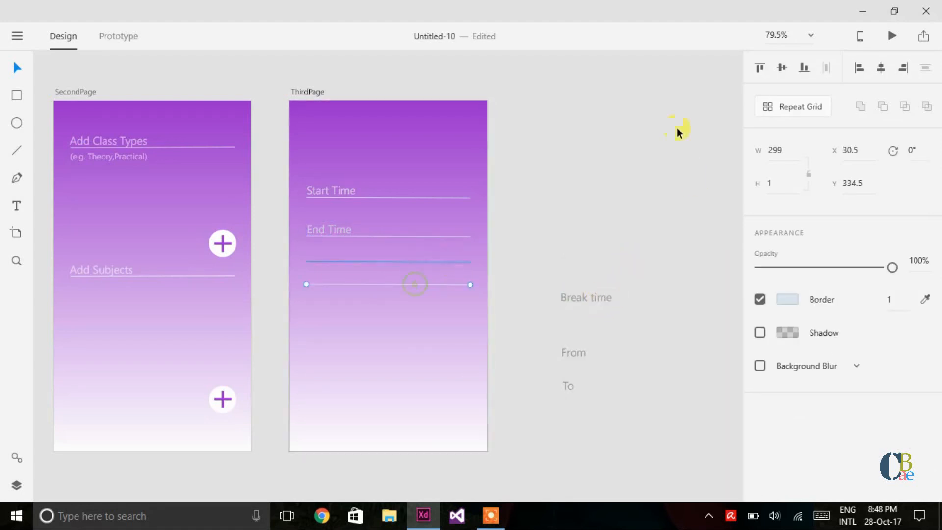
{"action": "left_click", "coordinate": [782, 148]}
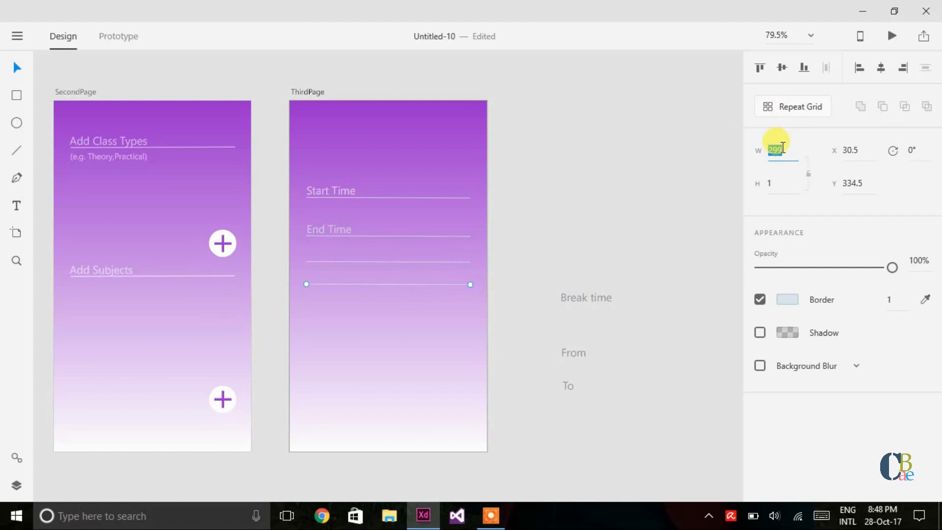
{"action": "type", "text": "125"}
{"action": "key", "text": "Return"}
{"action": "left_click", "coordinate": [435, 264]}
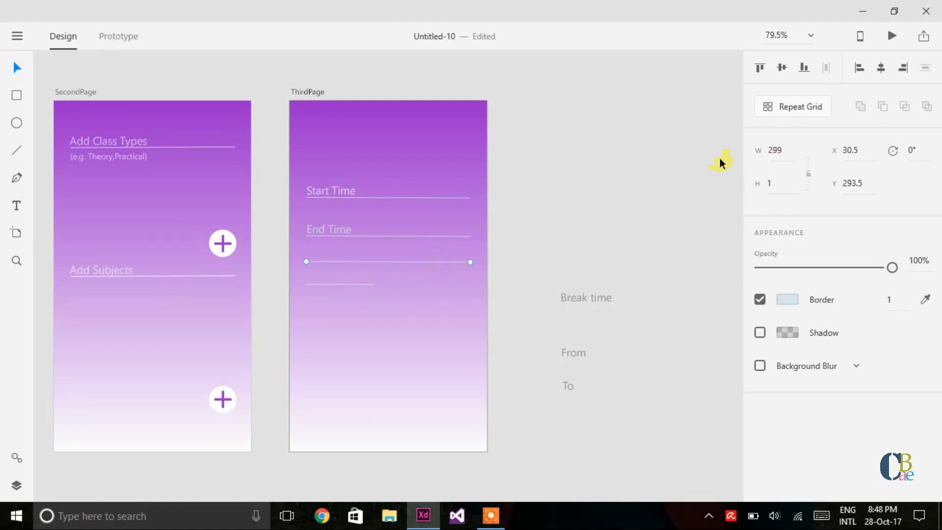
{"action": "left_click", "coordinate": [781, 148]}
{"action": "type", "text": "125"}
{"action": "key", "text": "Return"}
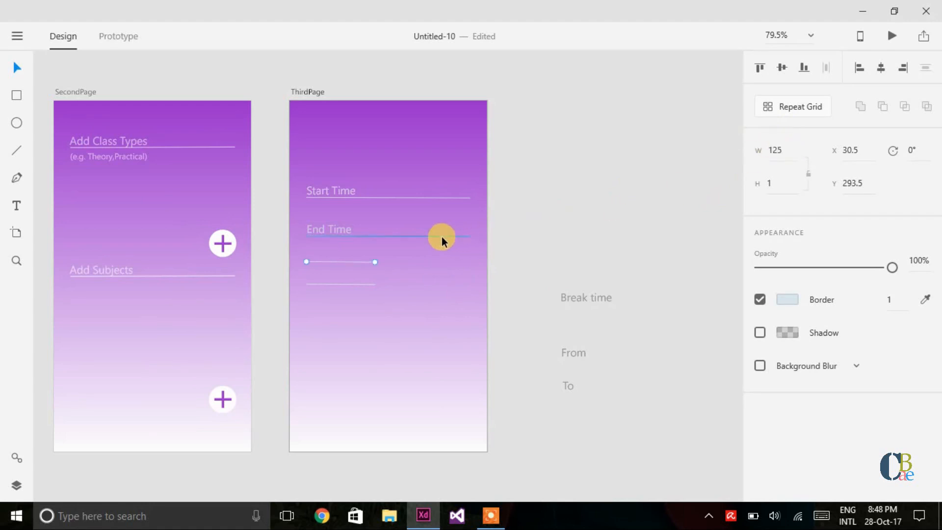
Step: Set the lines under "End Time" and "Start Time" to a width of 300, centring the "End Time" line horizontally on ThirdPage
{"action": "left_click", "coordinate": [442, 237]}
{"action": "left_click", "coordinate": [774, 150]}
{"action": "type", "text": "30"}
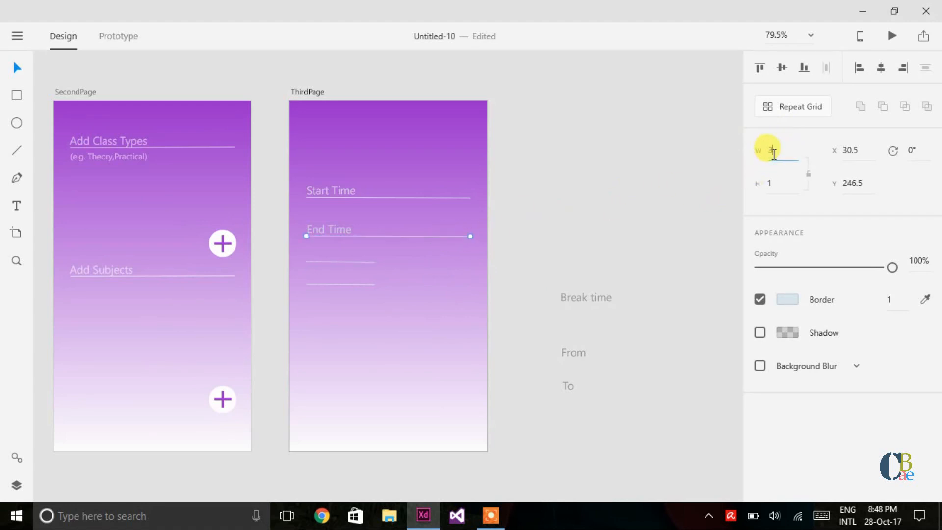
{"action": "type", "text": "0"}
{"action": "key", "text": "Return"}
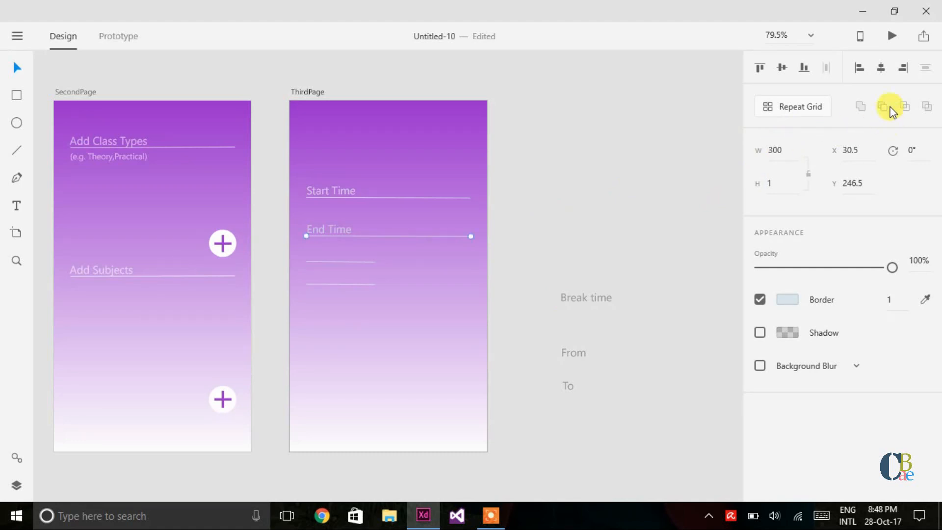
{"action": "left_click", "coordinate": [881, 69]}
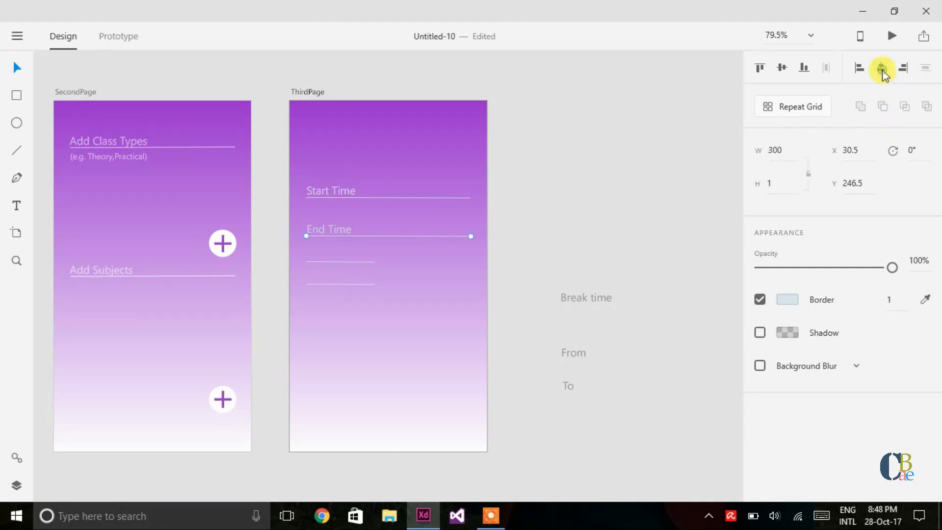
{"action": "left_click", "coordinate": [450, 198]}
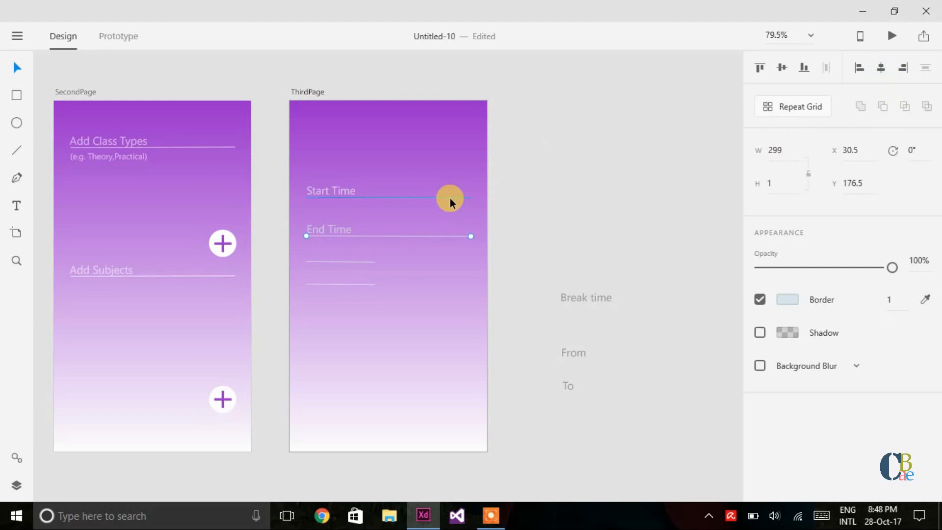
{"action": "left_click", "coordinate": [777, 145]}
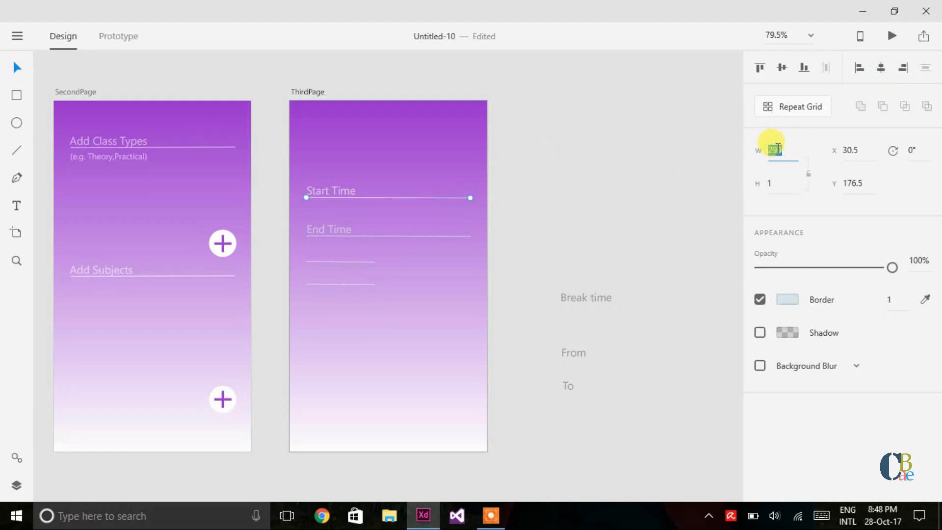
{"action": "type", "text": "300"}
{"action": "key", "text": "Return"}
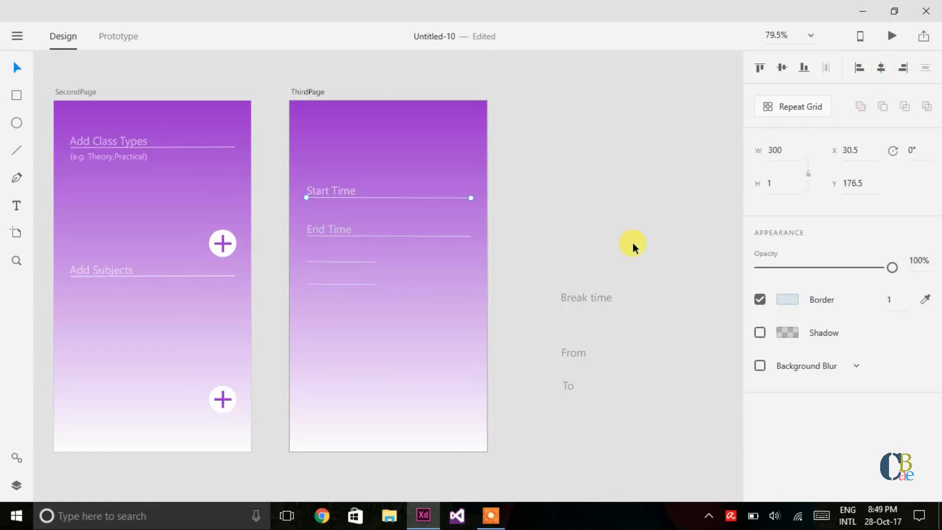
Step: Arrange the two short lines side by side, the third at X 205.5, Y 333.5 and the fourth at X 31.5, Y 334.5
{"action": "left_click", "coordinate": [358, 262]}
{"action": "left_click_drag", "start_coordinate": [361, 261], "coordinate": [452, 281]}
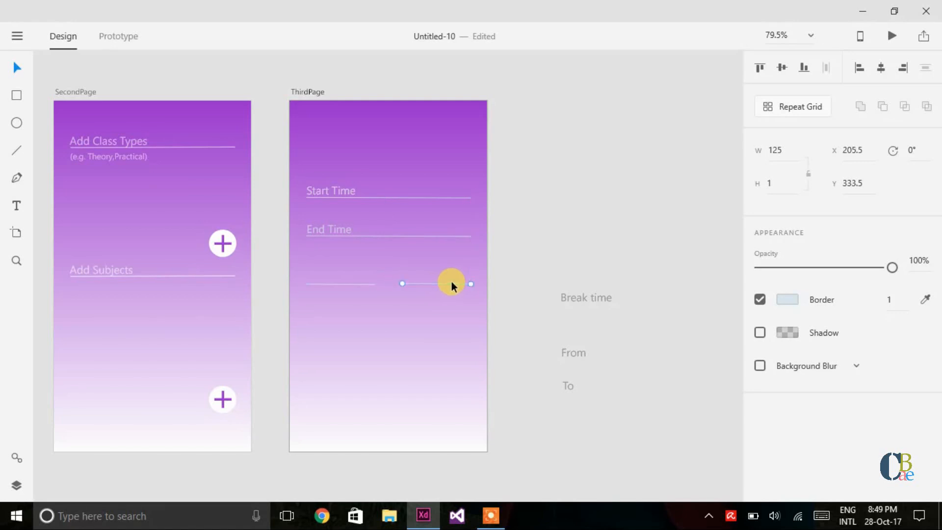
{"action": "left_click", "coordinate": [358, 284]}
{"action": "left_click_drag", "start_coordinate": [358, 285], "coordinate": [358, 287]}
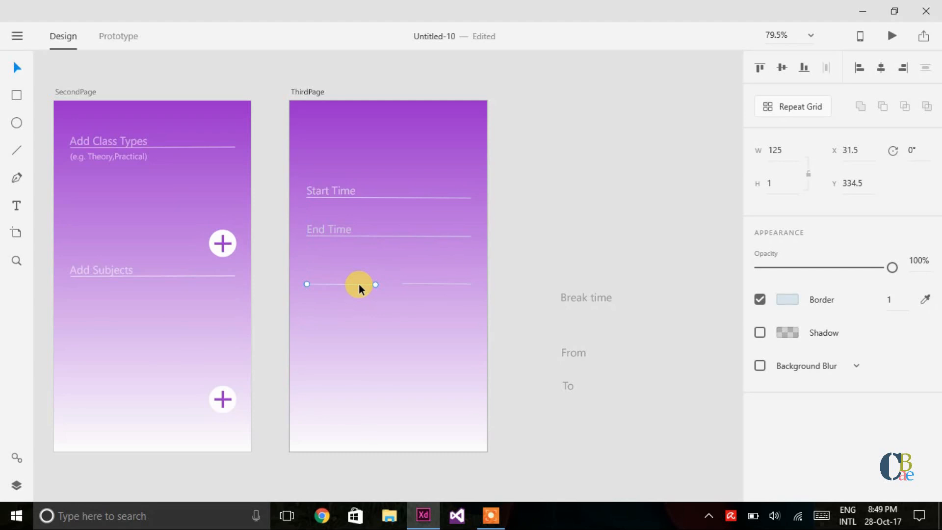
{"action": "left_click", "coordinate": [570, 246]}
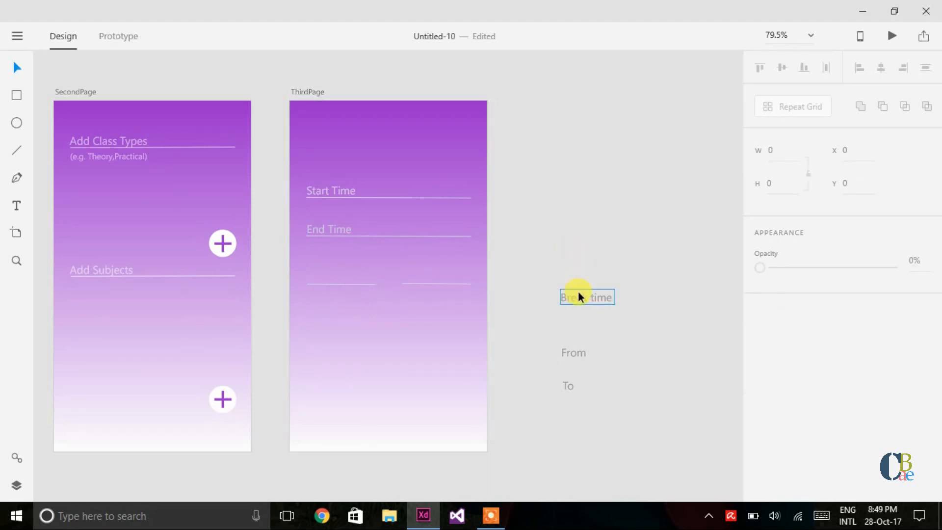
Step: Place the "From" label on the left short line at X 34, Y 307, and fill it with semi-transparent #E6EAEC
{"action": "left_click_drag", "start_coordinate": [572, 346], "coordinate": [320, 271]}
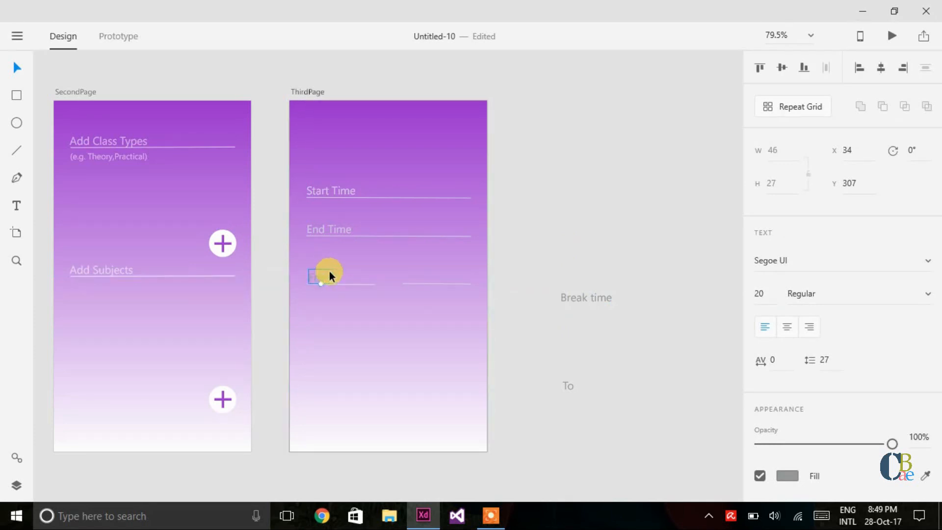
{"action": "left_click", "coordinate": [787, 476]}
{"action": "left_click_drag", "start_coordinate": [585, 317], "coordinate": [583, 278]}
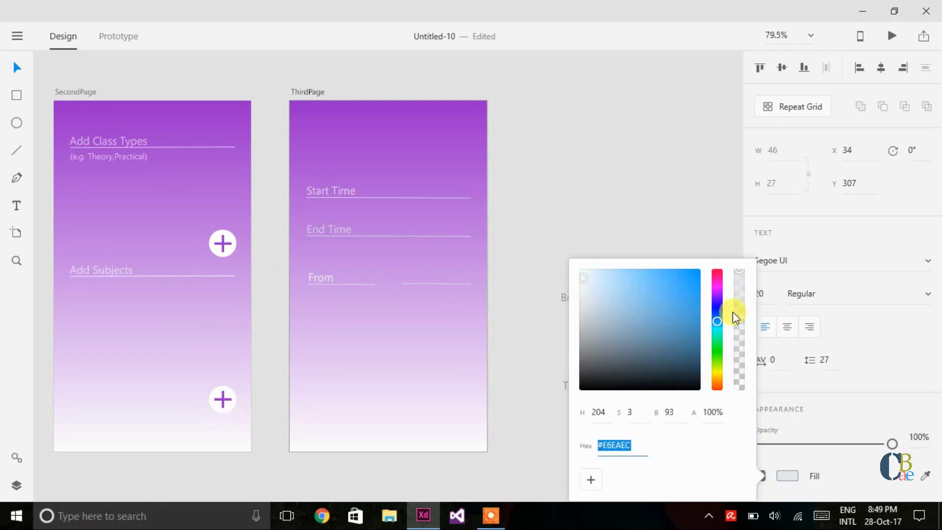
{"action": "left_click", "coordinate": [742, 270]}
{"action": "left_click_drag", "start_coordinate": [741, 279], "coordinate": [740, 314]}
{"action": "left_click", "coordinate": [607, 140]}
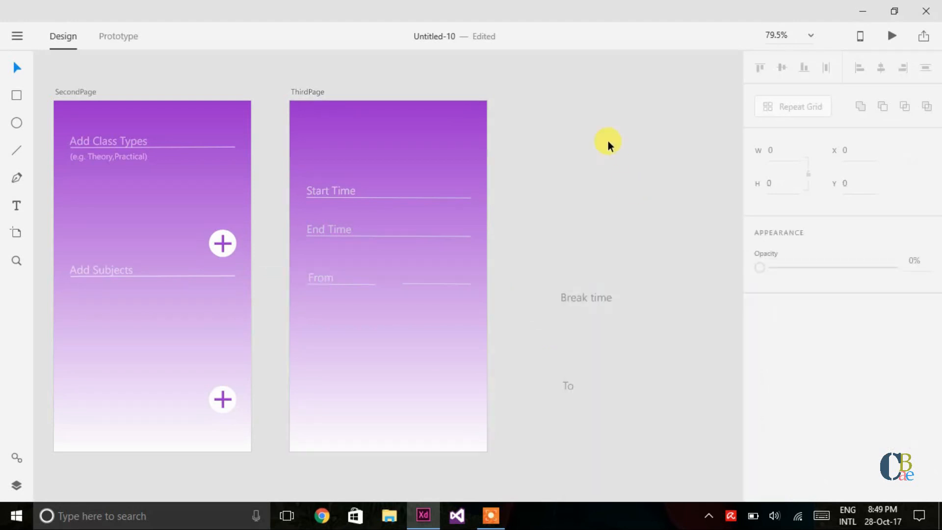
Step: Place the "To" label on the right short line at X 205, Y 307, and fill it with slightly transparent #E3E8EB
{"action": "left_click_drag", "start_coordinate": [571, 388], "coordinate": [410, 276]}
{"action": "left_click", "coordinate": [787, 476]}
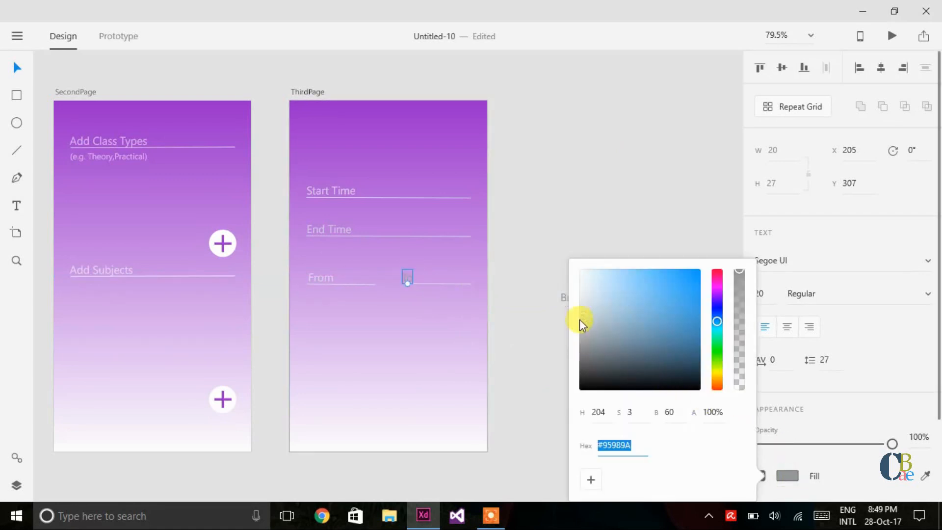
{"action": "left_click_drag", "start_coordinate": [583, 300], "coordinate": [584, 278]}
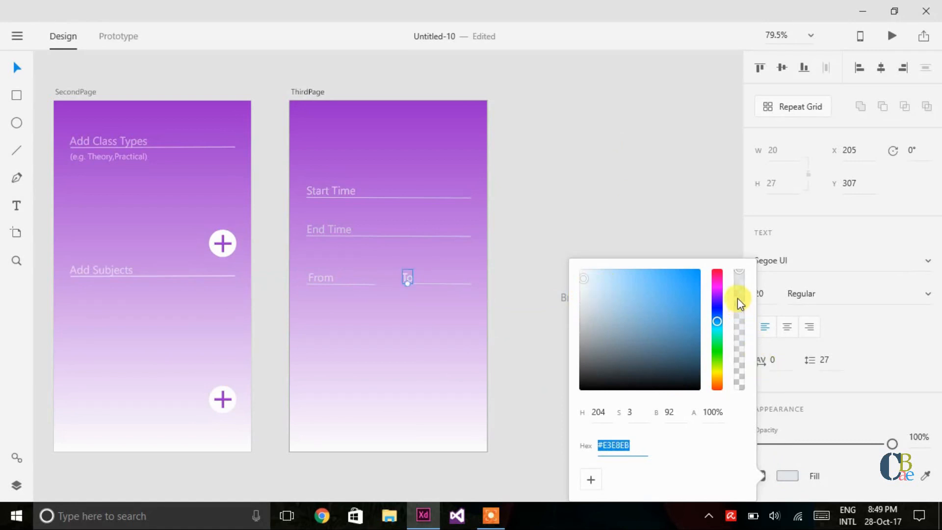
{"action": "left_click_drag", "start_coordinate": [737, 298], "coordinate": [738, 305]}
{"action": "left_click", "coordinate": [715, 220]}
Step: Place the "Break time" label above "From" at X 33, Y 281, and fill it with #DAE0E3 at 81% alpha
{"action": "left_click_drag", "start_coordinate": [603, 300], "coordinate": [349, 270]}
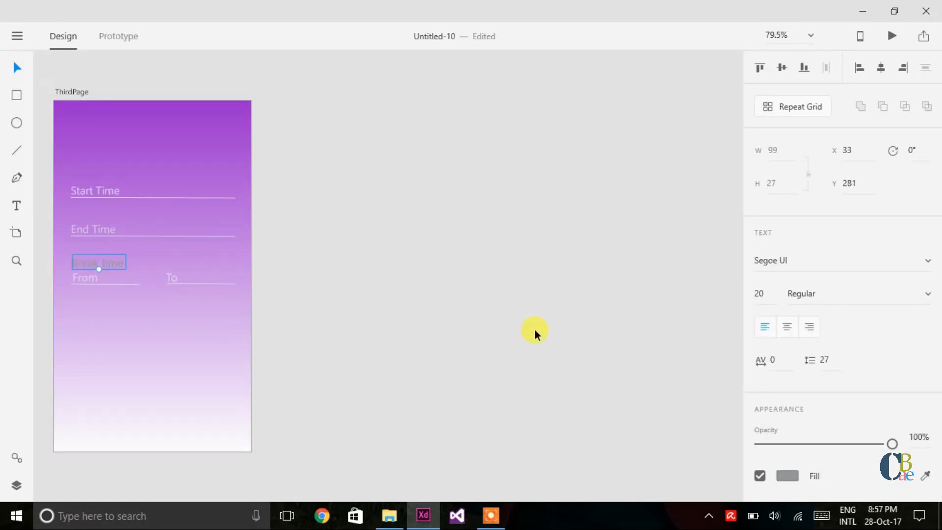
{"action": "left_click", "coordinate": [786, 476]}
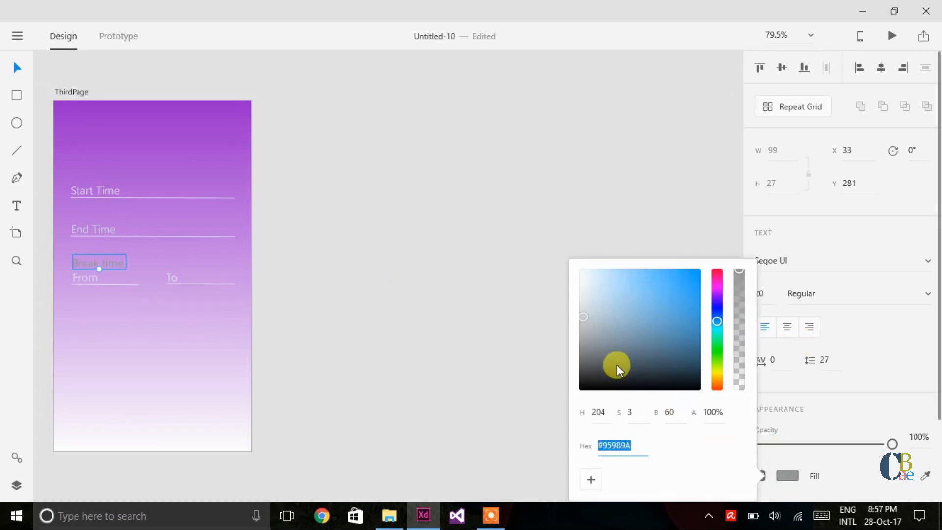
{"action": "left_click_drag", "start_coordinate": [585, 312], "coordinate": [585, 281]}
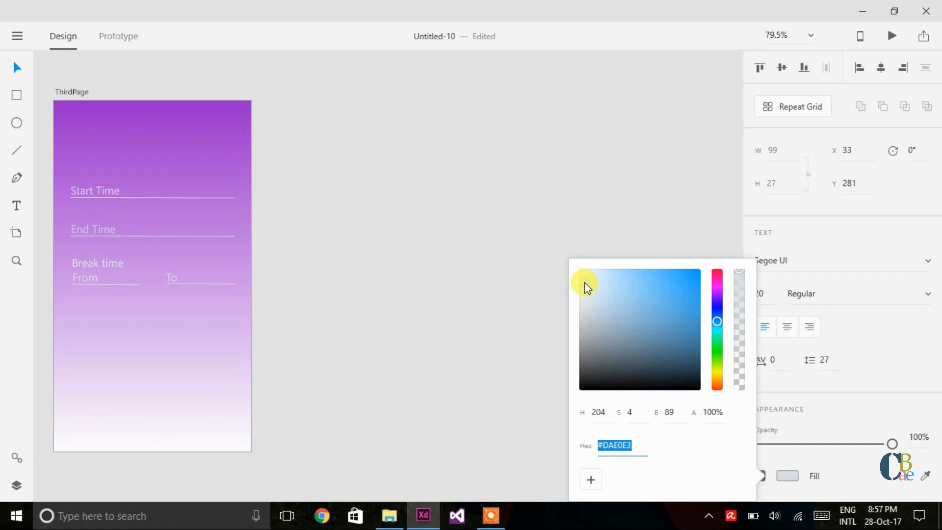
{"action": "left_click", "coordinate": [738, 293]}
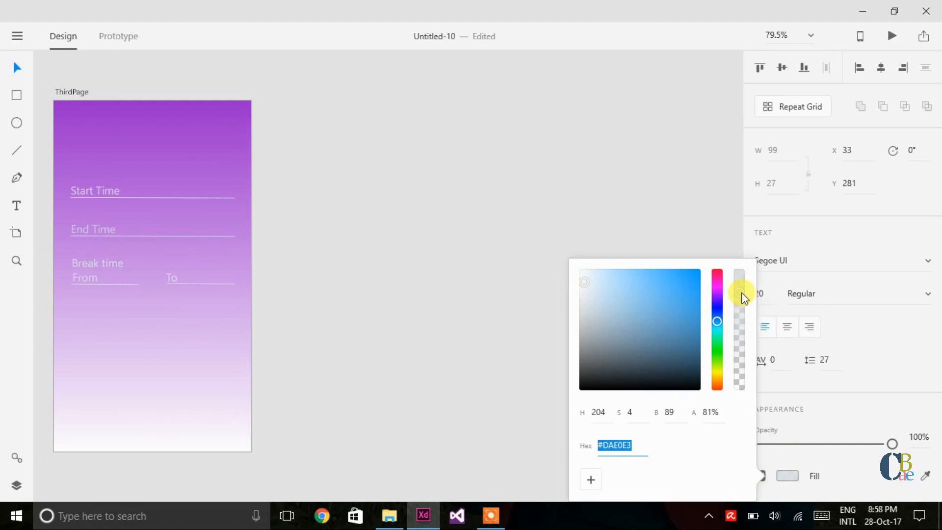
{"action": "left_click", "coordinate": [502, 266]}
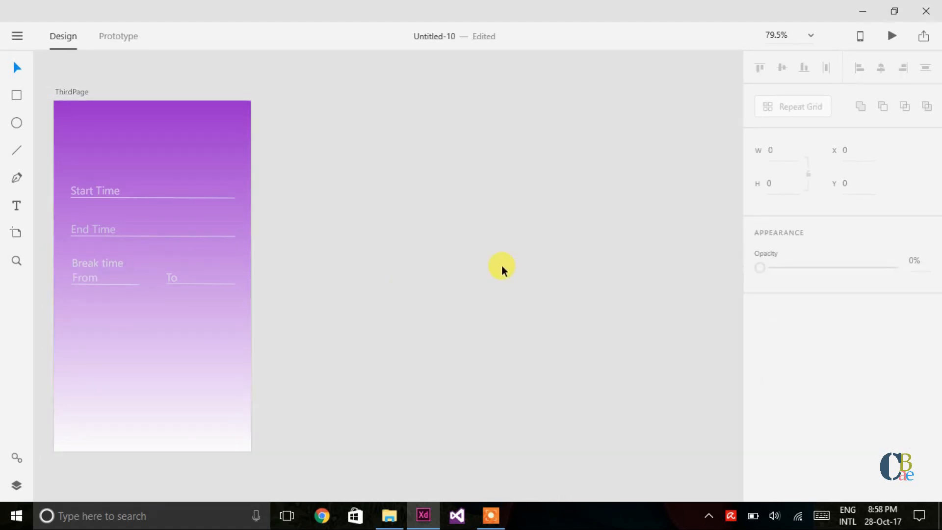
Step: Nudge the "Break time" label up to Y 278
{"action": "left_click", "coordinate": [108, 264]}
{"action": "key", "text": "Up"}
{"action": "key", "text": "Up"}
{"action": "key", "text": "Up"}
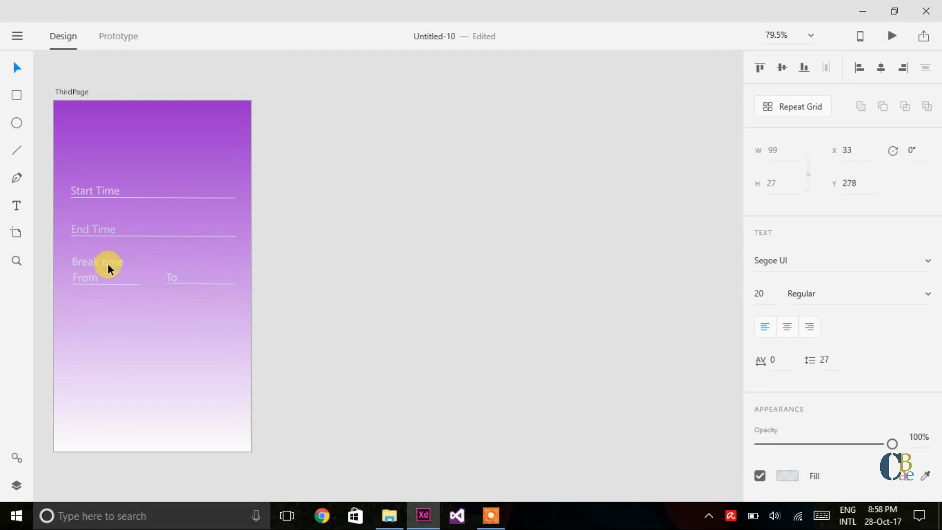
Step: Unlock the round arrow button on the FirstPage artboard and copy it
{"action": "left_click", "coordinate": [427, 311]}
{"action": "scroll", "coordinate": [427, 311], "scroll_direction": "left", "scroll_amount": 5}
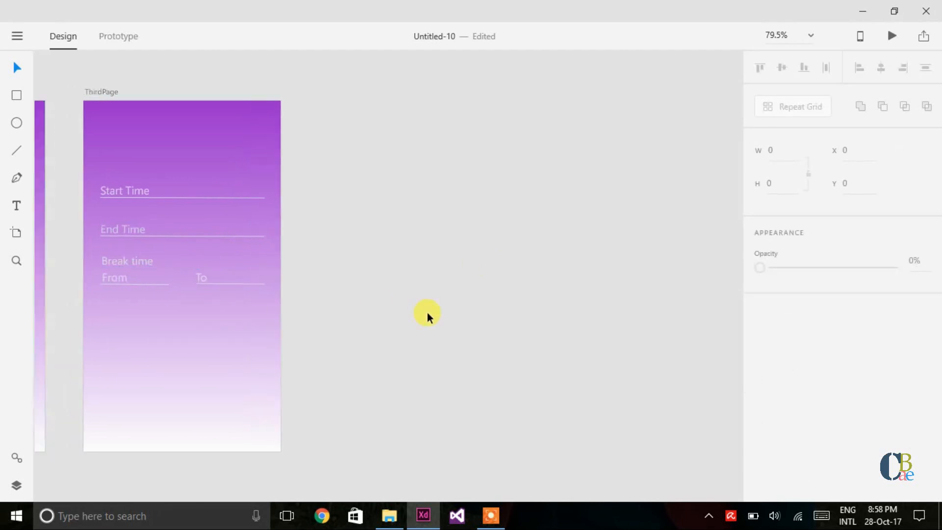
{"action": "scroll", "coordinate": [426, 311], "scroll_direction": "left", "scroll_amount": 8}
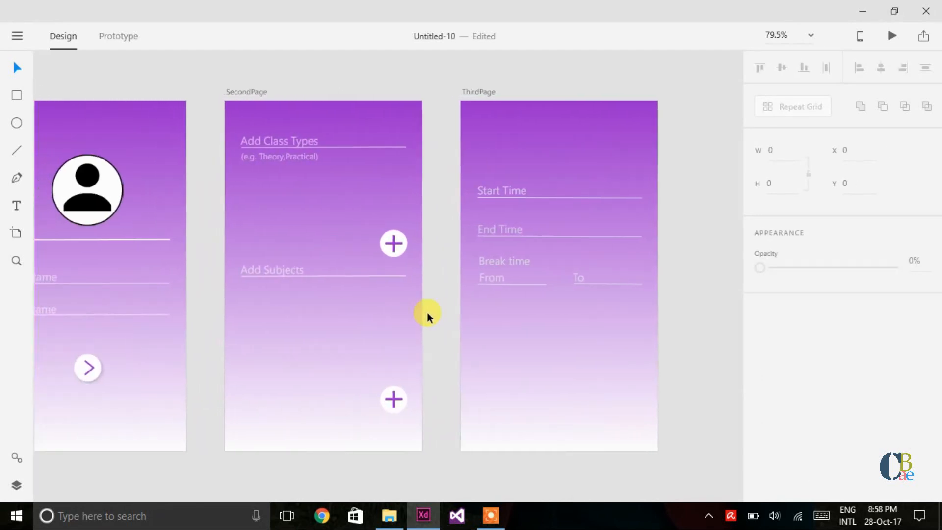
{"action": "left_click", "coordinate": [107, 363]}
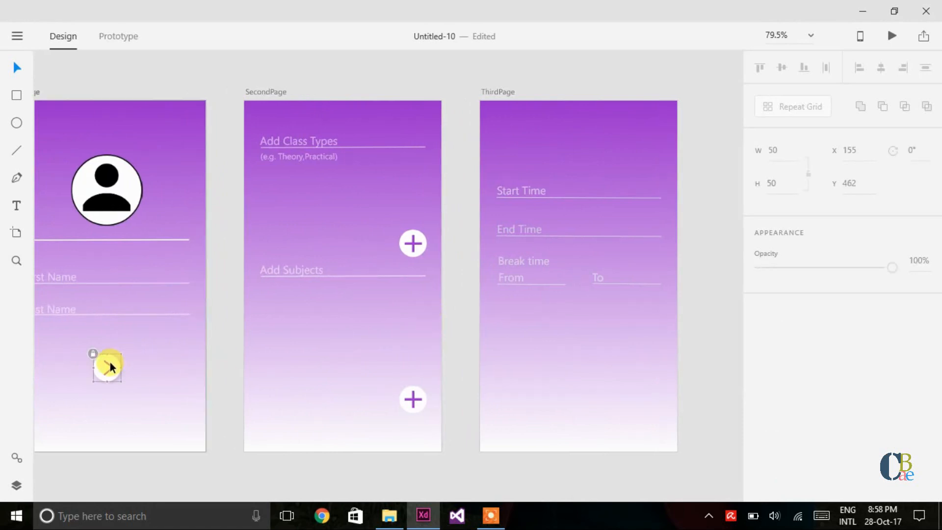
{"action": "right_click", "coordinate": [109, 362]}
{"action": "left_click", "coordinate": [163, 298]}
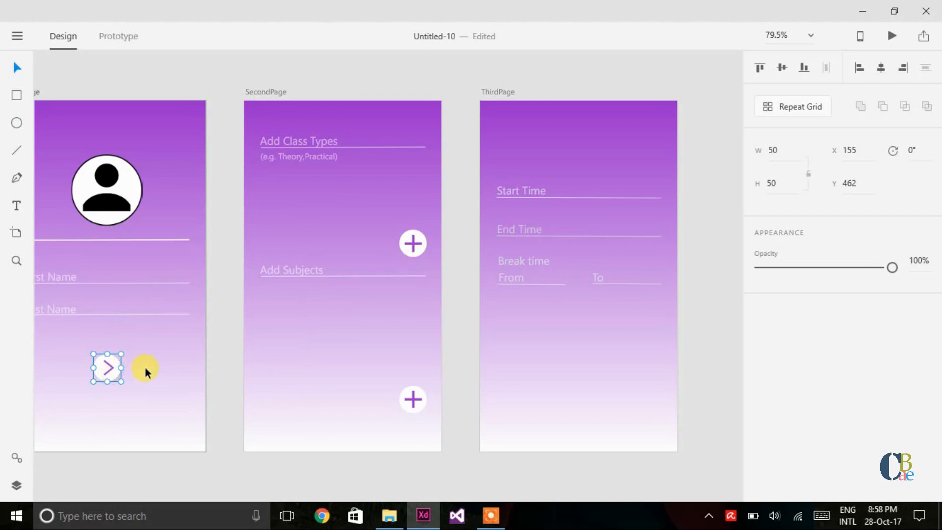
{"action": "left_click", "coordinate": [86, 355]}
{"action": "left_click_drag", "start_coordinate": [82, 341], "coordinate": [132, 381]}
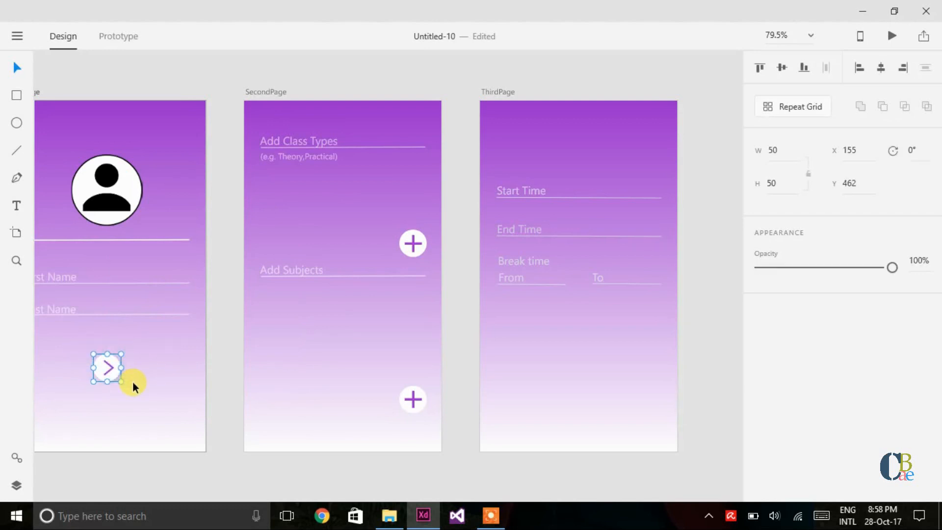
{"action": "right_click", "coordinate": [111, 364]}
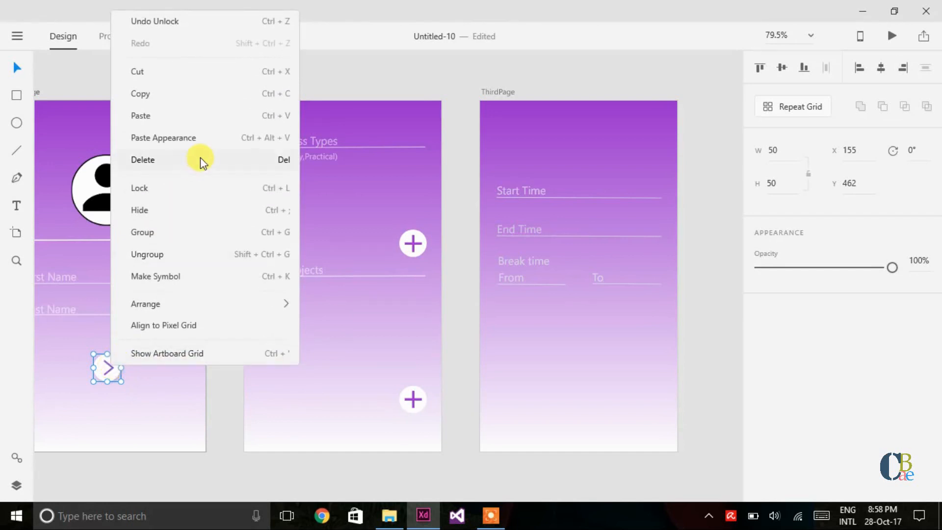
{"action": "left_click", "coordinate": [179, 98]}
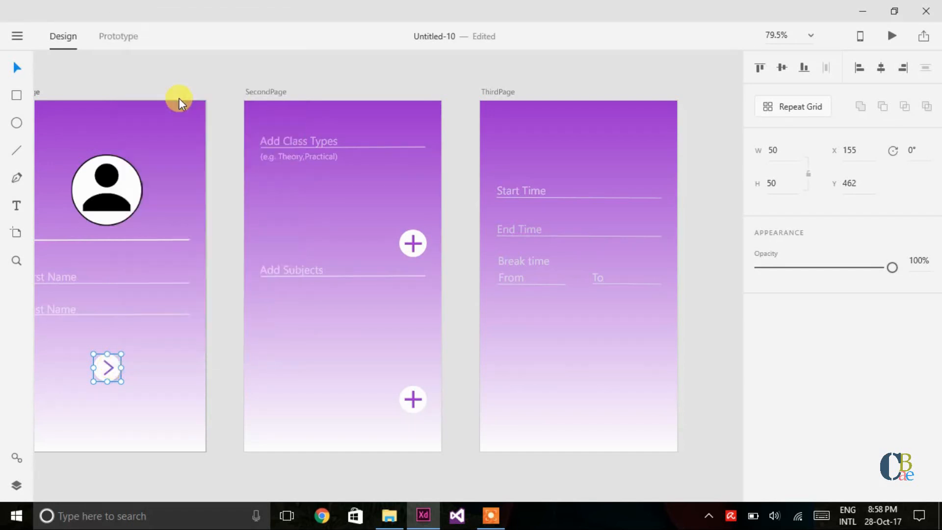
Step: Paste the arrow button onto the ThirdPage artboard and move it up to X 155, Y 451
{"action": "left_click", "coordinate": [547, 367]}
{"action": "right_click", "coordinate": [546, 366]}
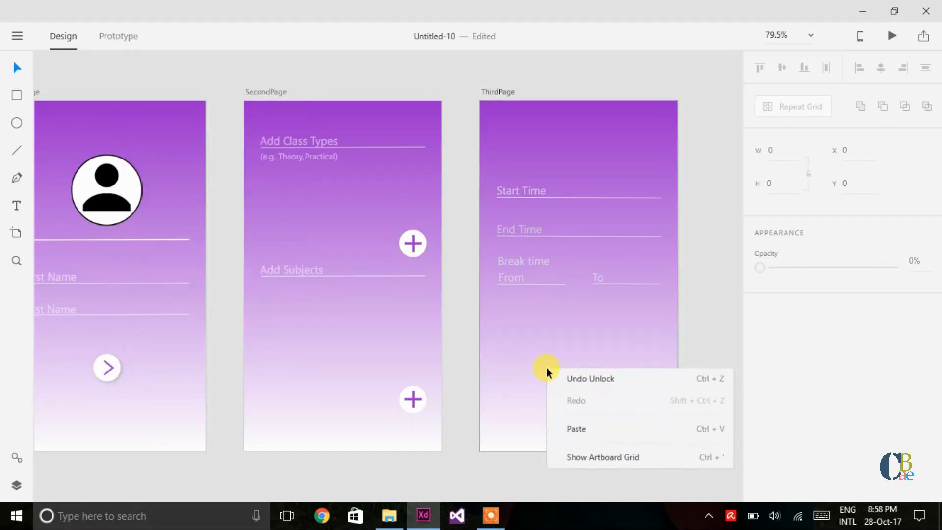
{"action": "left_click", "coordinate": [577, 431]}
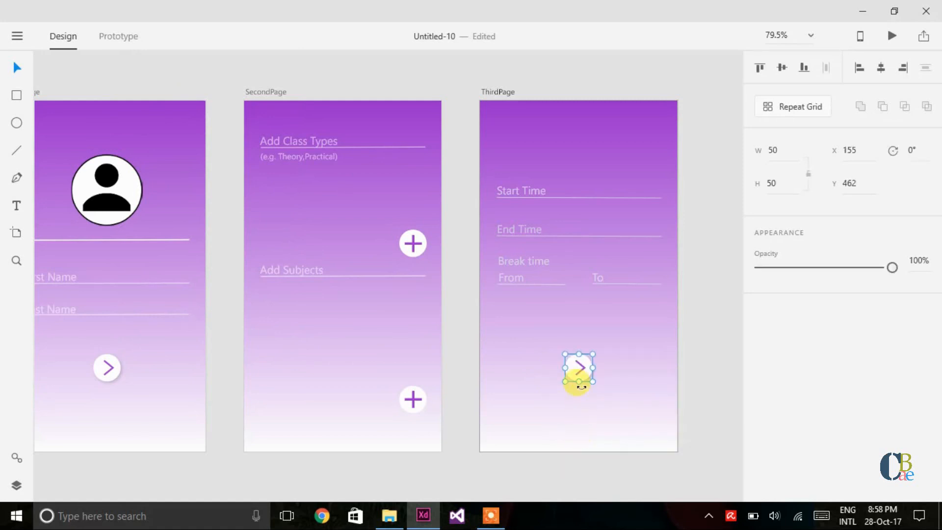
{"action": "mouse_move", "coordinate": [578, 370]}
{"action": "left_mouse_down"}
{"action": "mouse_move", "coordinate": [656, 426]}
{"action": "mouse_move", "coordinate": [651, 327]}
{"action": "mouse_move", "coordinate": [652, 338]}
{"action": "mouse_move", "coordinate": [580, 363]}
{"action": "mouse_move", "coordinate": [581, 376]}
{"action": "mouse_move", "coordinate": [580, 366]}
{"action": "left_mouse_up"}
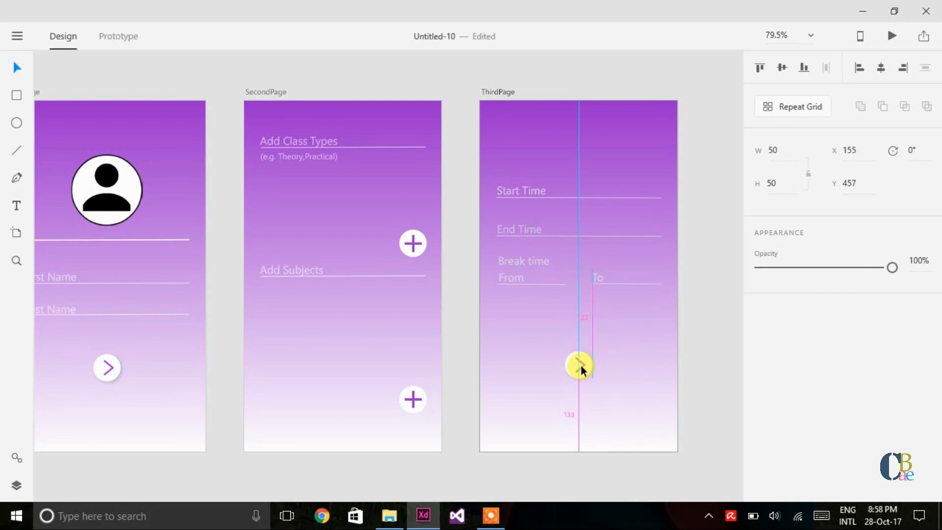
{"action": "left_click_drag", "start_coordinate": [581, 365], "coordinate": [580, 363]}
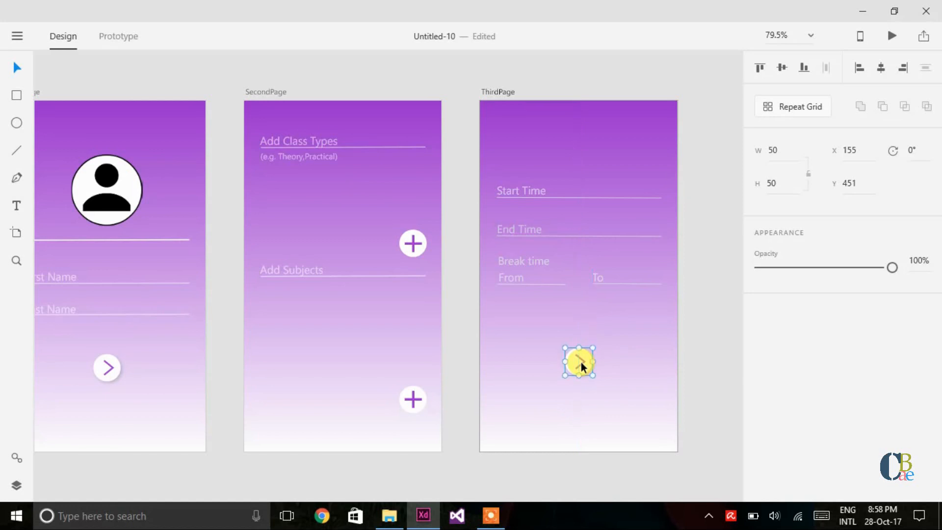
{"action": "left_click", "coordinate": [686, 389]}
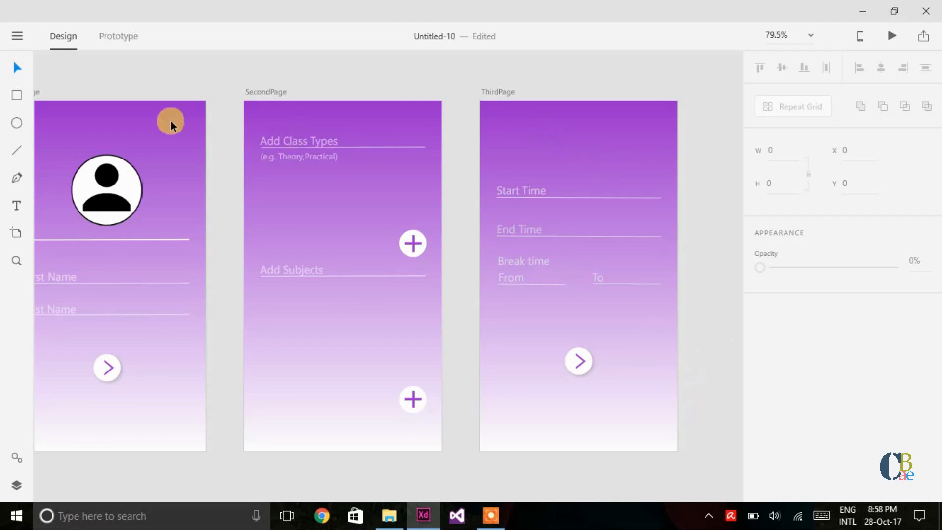
Step: Lock the original arrow button on the FirstPage artboard again
{"action": "scroll", "coordinate": [170, 120], "scroll_direction": "left", "scroll_amount": 3}
{"action": "left_click", "coordinate": [180, 363]}
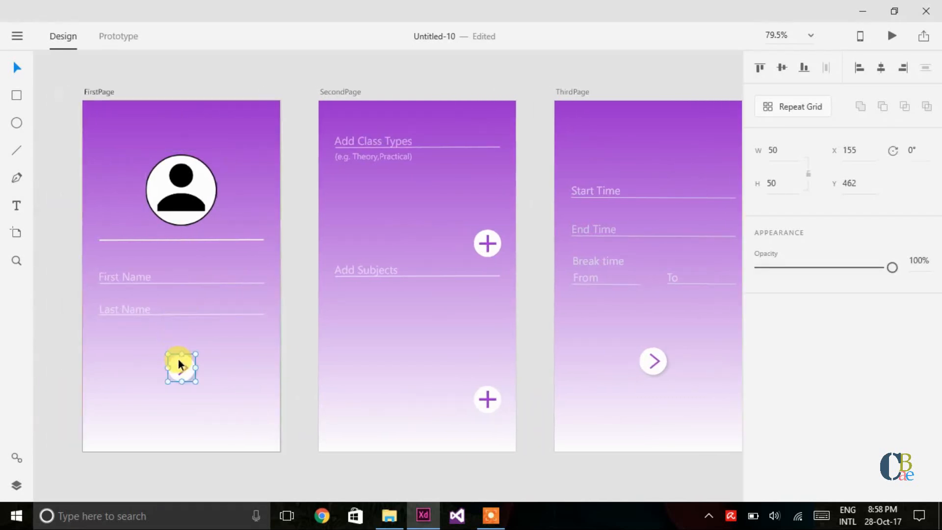
{"action": "right_click", "coordinate": [180, 363]}
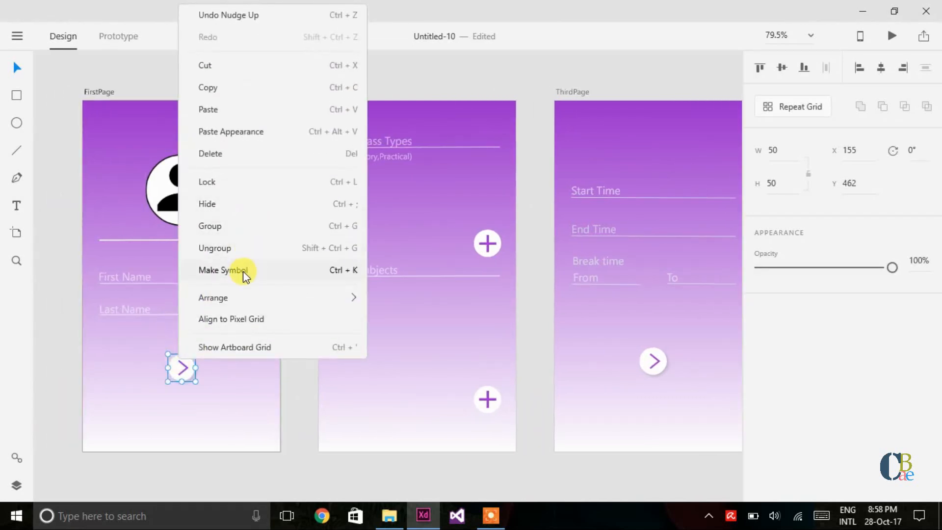
{"action": "left_click", "coordinate": [249, 187]}
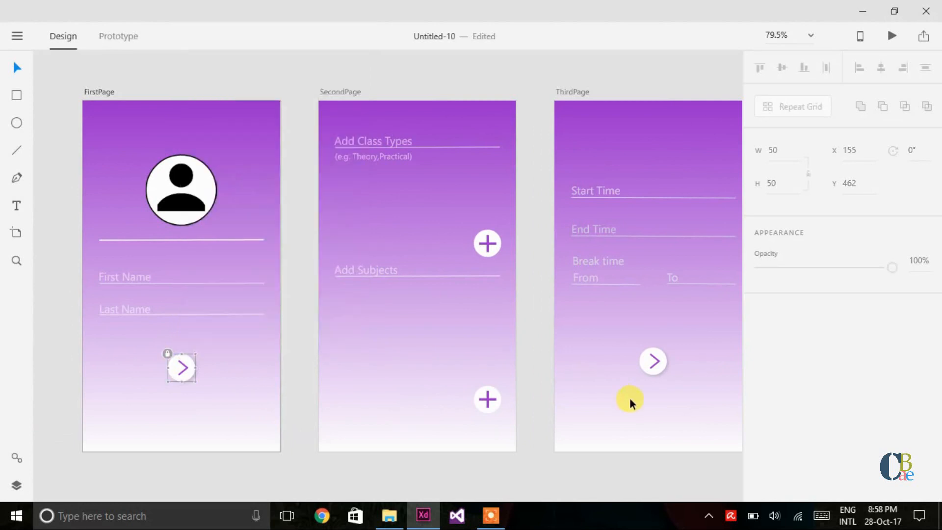
Step: Lock all labels, field lines and the arrow button on the ThirdPage artboard
{"action": "scroll", "coordinate": [593, 352], "scroll_direction": "right", "scroll_amount": 4}
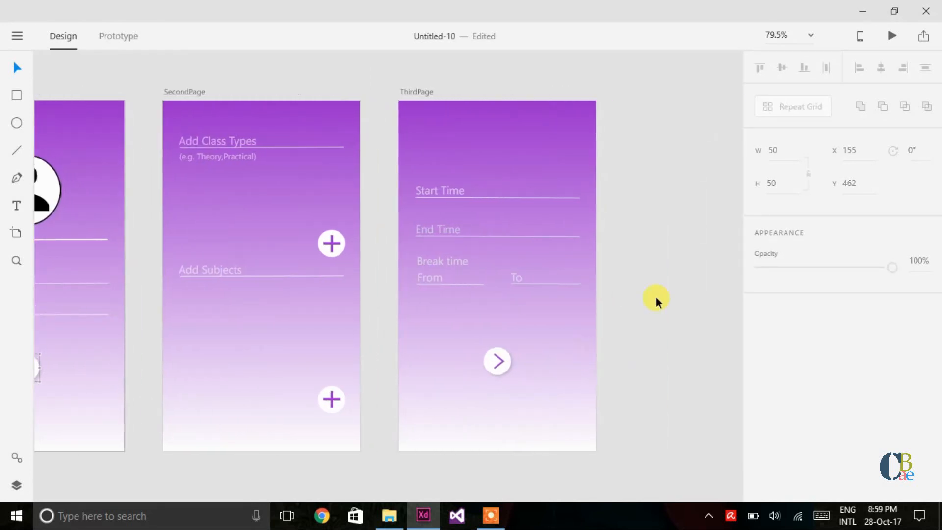
{"action": "left_click_drag", "start_coordinate": [408, 142], "coordinate": [574, 417]}
{"action": "right_click", "coordinate": [532, 316]}
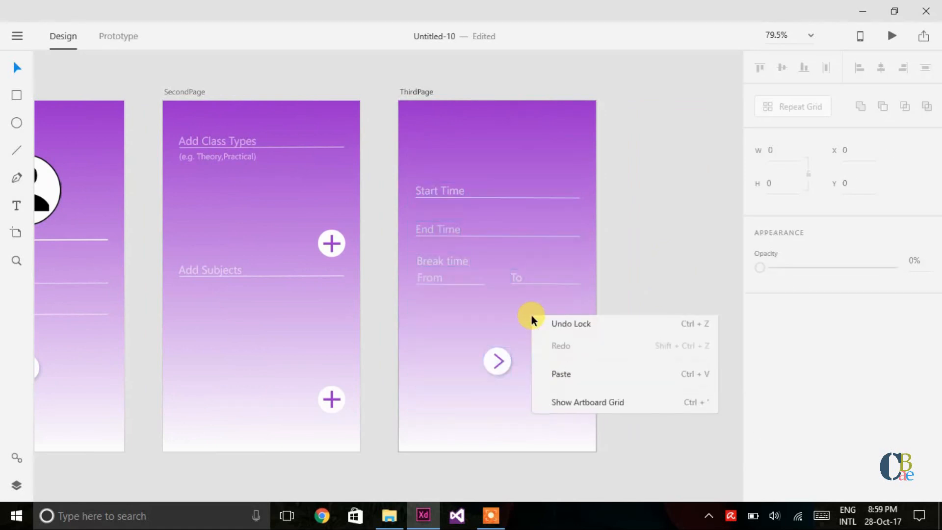
{"action": "left_click", "coordinate": [701, 231]}
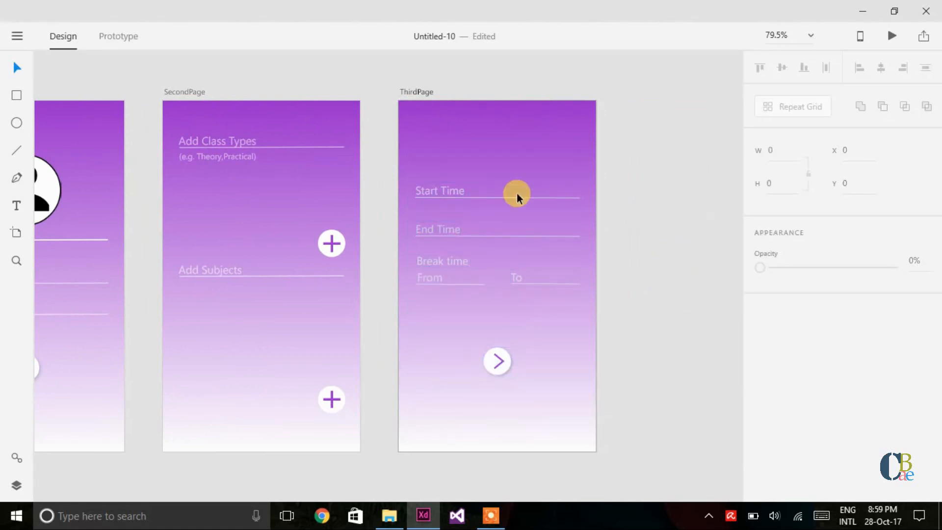
{"action": "left_click_drag", "start_coordinate": [402, 140], "coordinate": [564, 403]}
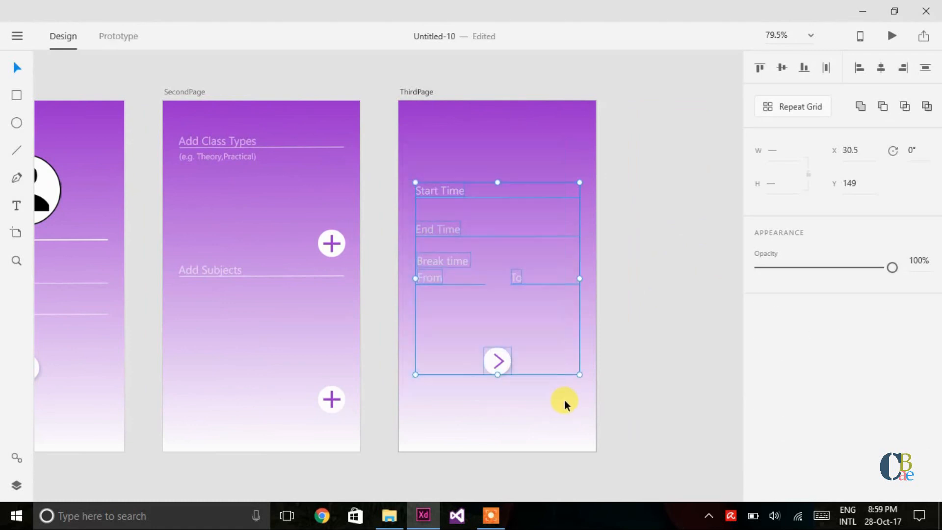
{"action": "right_click", "coordinate": [507, 362]}
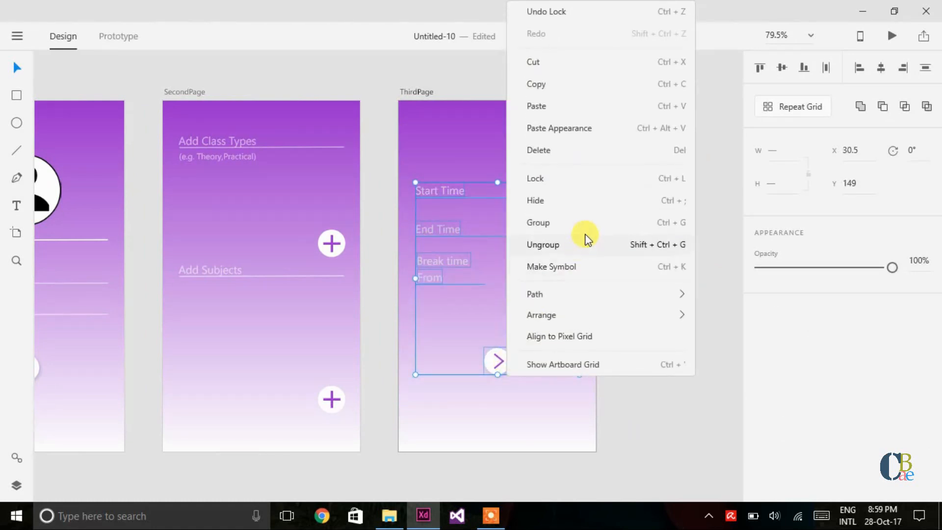
{"action": "left_click", "coordinate": [589, 181]}
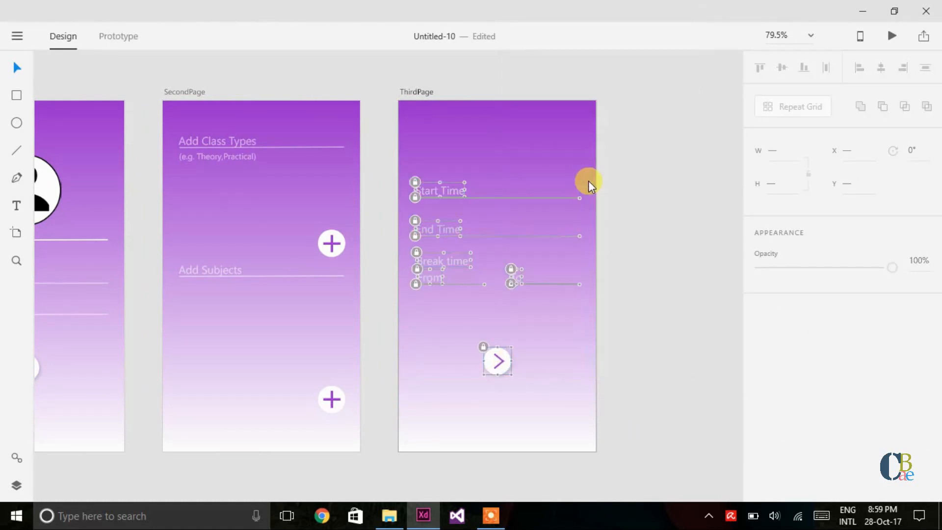
{"action": "left_click", "coordinate": [702, 257]}
{"action": "scroll", "coordinate": [702, 257], "scroll_direction": "right", "scroll_amount": 3}
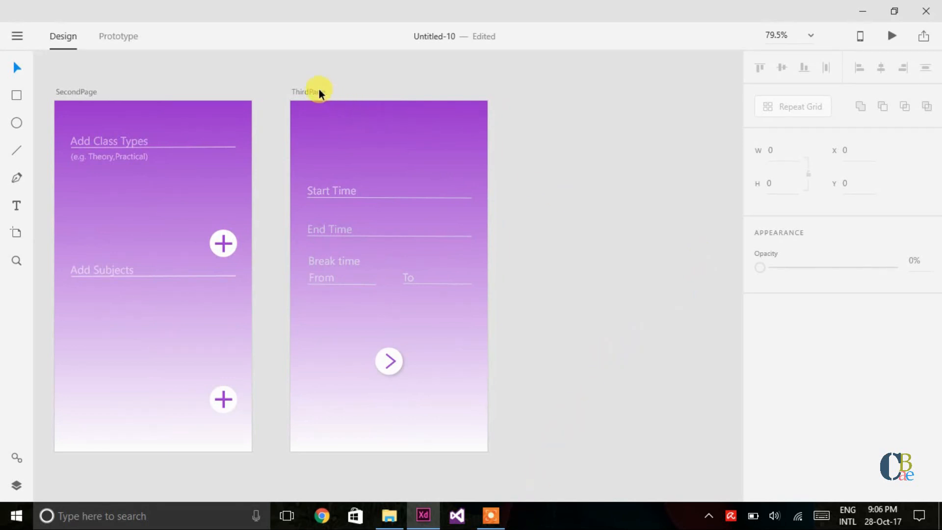
Step: Duplicate the ThirdPage artboard beside the original
{"action": "left_click", "coordinate": [317, 92]}
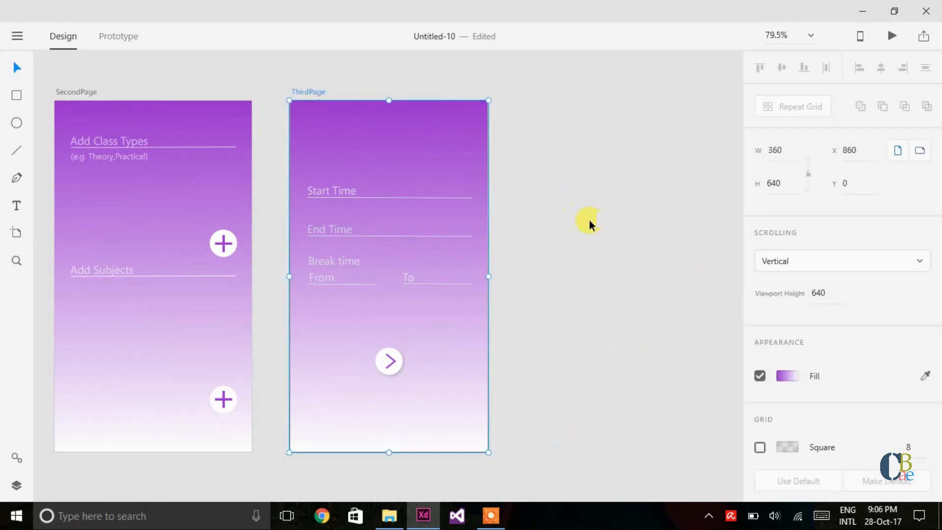
{"action": "left_click", "coordinate": [624, 239]}
{"action": "key", "text": "ctrl+v"}
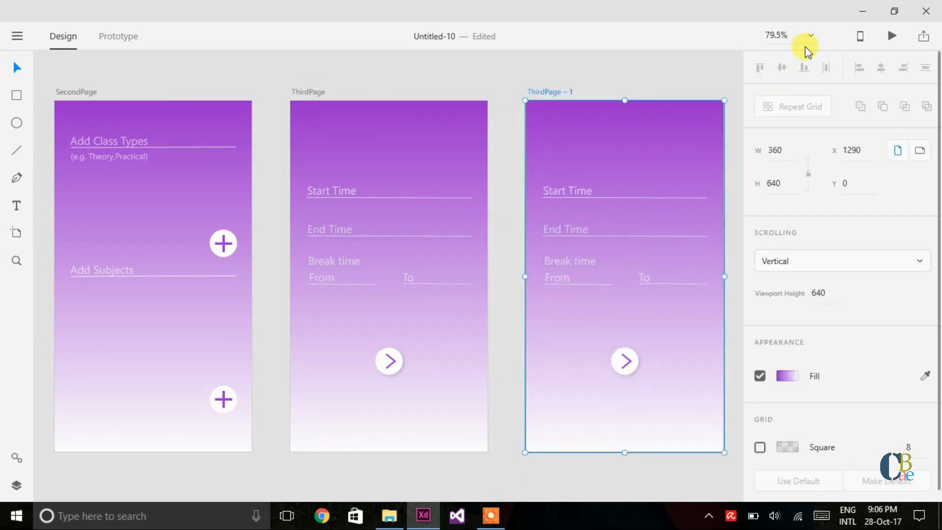
Step: Unlock all objects on the duplicated ThirdPage artboard and delete them
{"action": "left_click", "coordinate": [811, 34]}
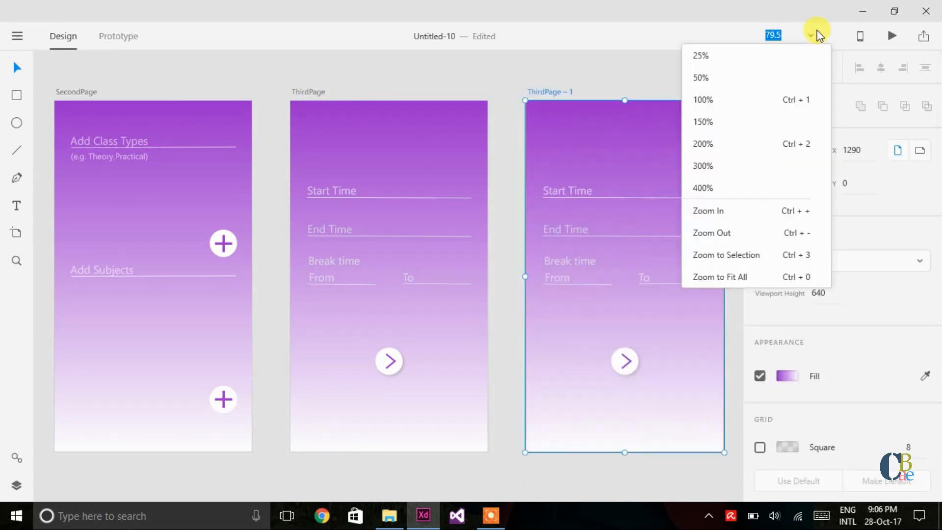
{"action": "left_click", "coordinate": [775, 264]}
{"action": "left_click_drag", "start_coordinate": [442, 122], "coordinate": [438, 387]}
{"action": "right_click", "coordinate": [393, 362]}
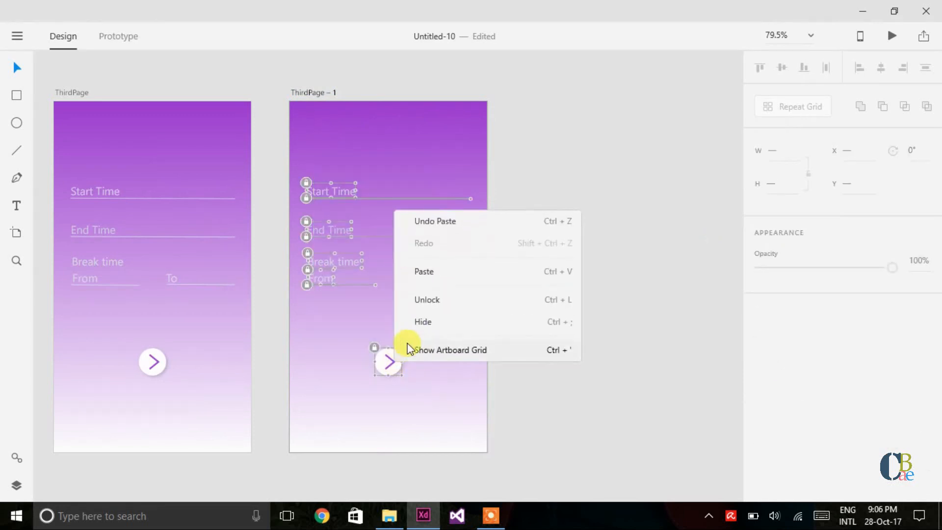
{"action": "left_click", "coordinate": [438, 300]}
{"action": "key", "text": "Delete"}
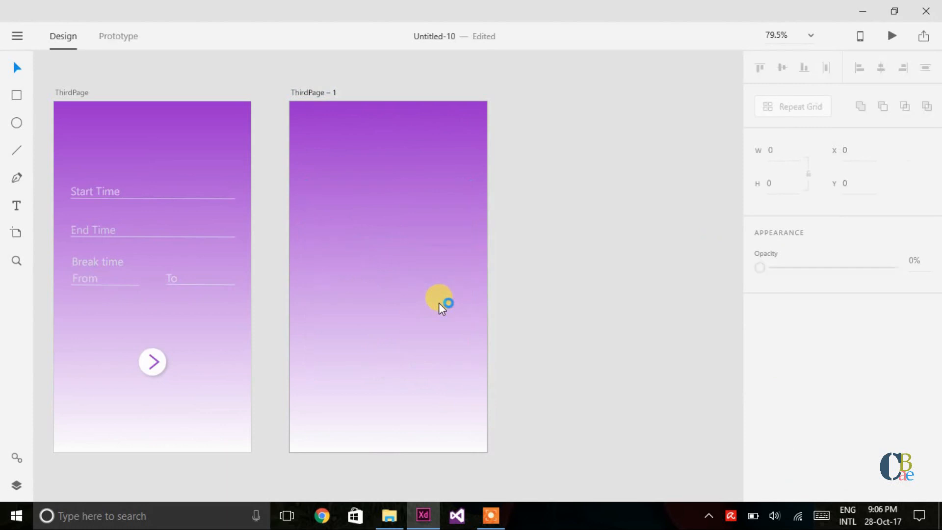
Step: Delete the emptied duplicate of the ThirdPage artboard
{"action": "left_click", "coordinate": [455, 238]}
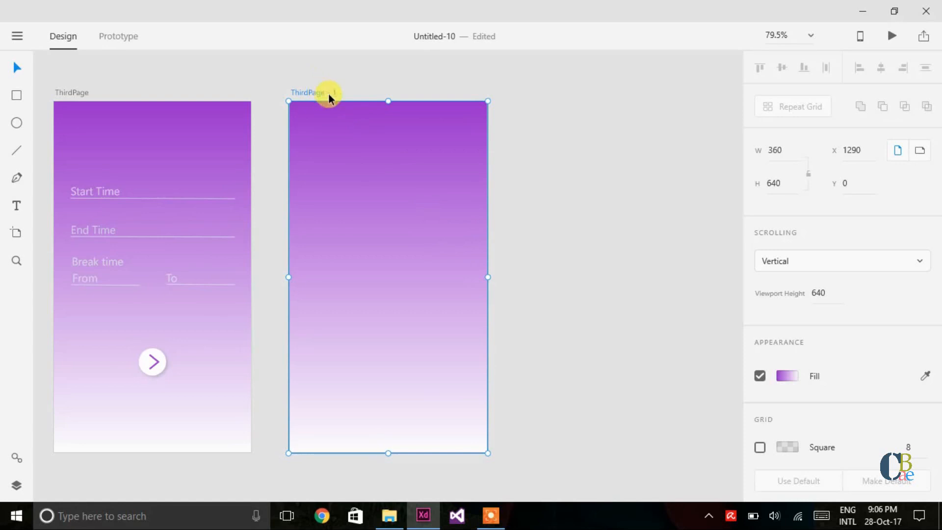
{"action": "left_click", "coordinate": [361, 118]}
{"action": "key", "text": "Delete"}
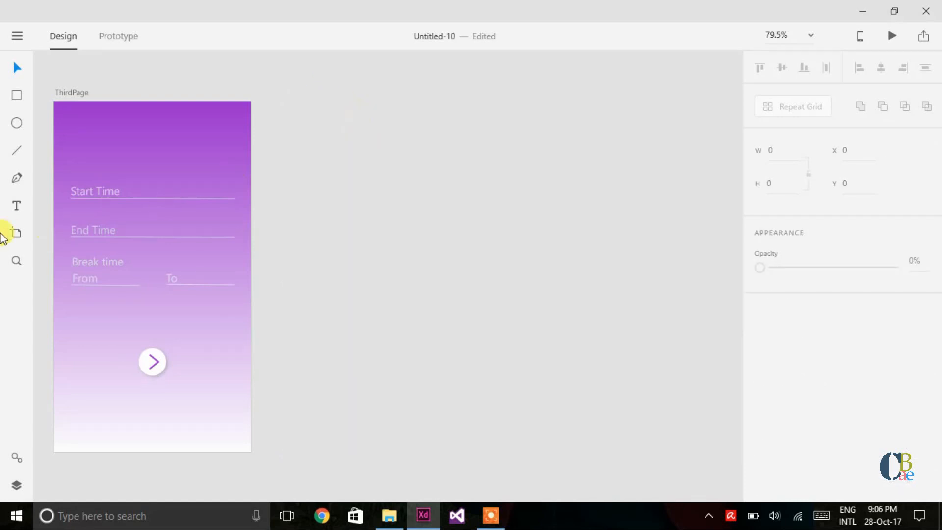
Step: Add a new Android Mobile artboard (360 x 640) beside ThirdPage and rename it FourthPage
{"action": "left_click", "coordinate": [15, 237]}
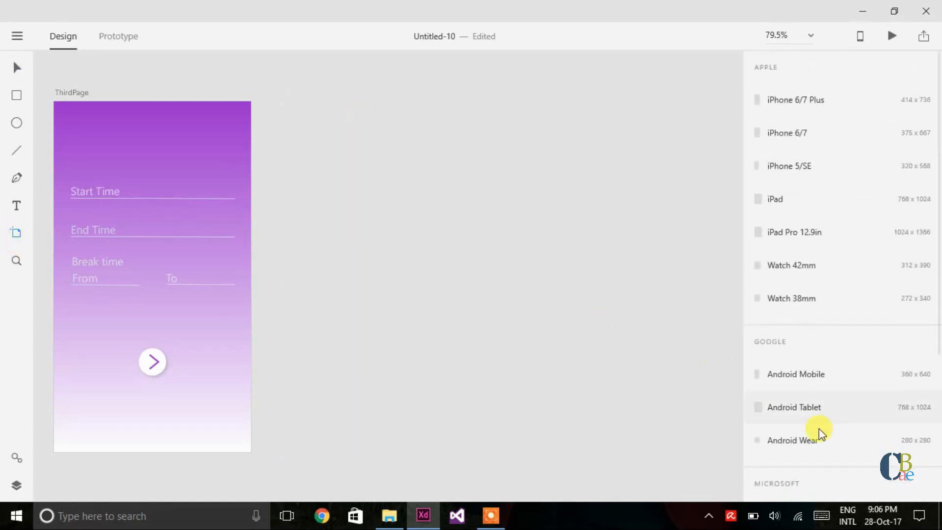
{"action": "left_click", "coordinate": [814, 377]}
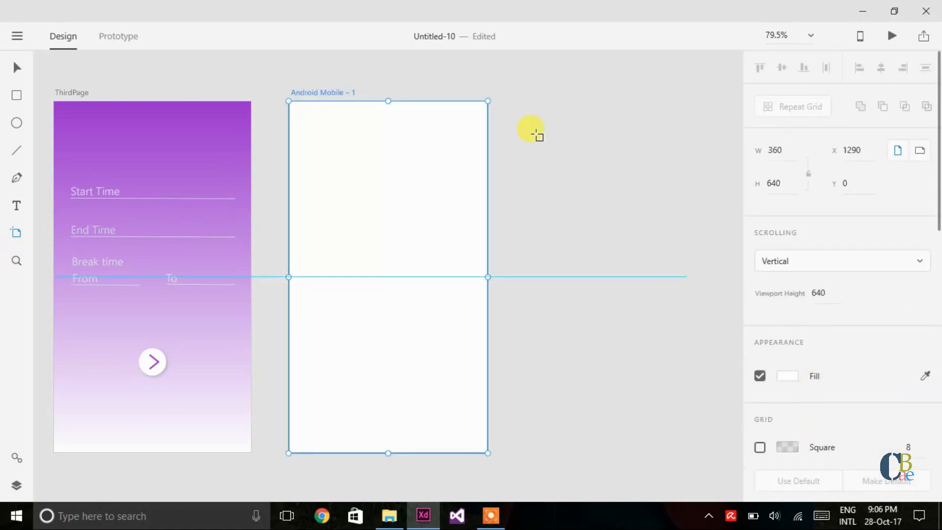
{"action": "double_click", "coordinate": [339, 93]}
{"action": "type", "text": "Fo"}
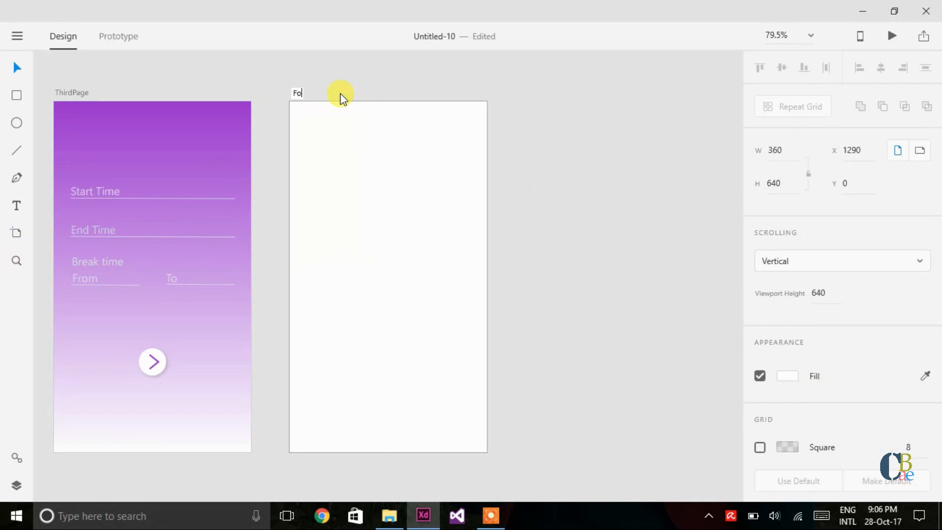
{"action": "type", "text": "urthPage"}
{"action": "key", "text": "Return"}
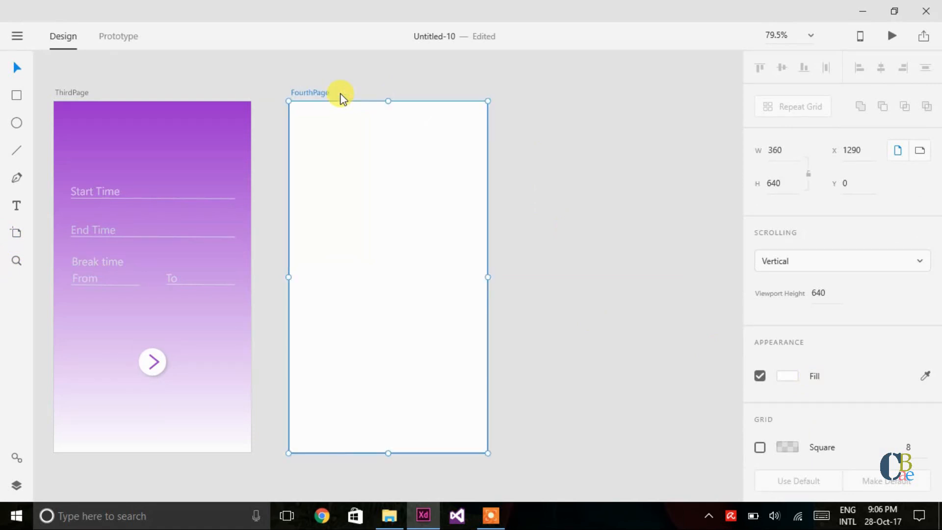
{"action": "left_click", "coordinate": [567, 275]}
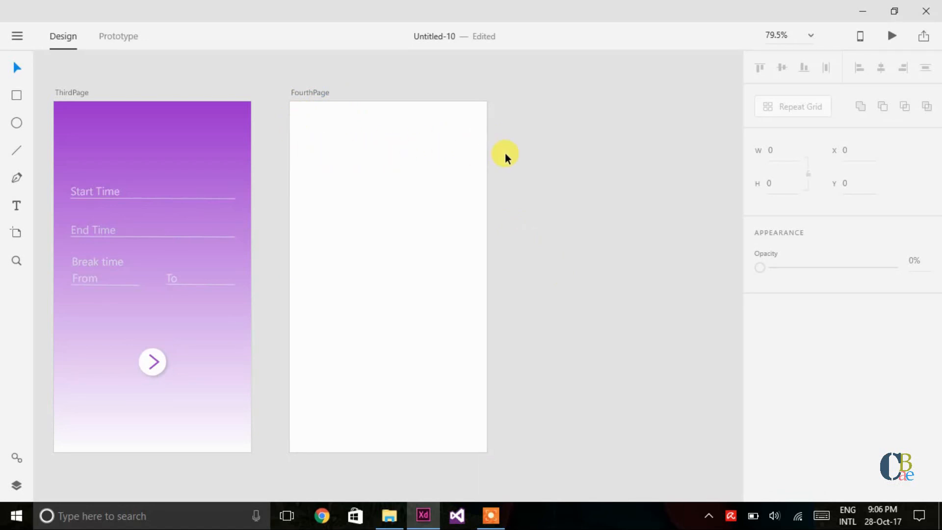
Step: Draw a rectangle 60 wide and 30 high and place it in the upper-left corner of the FourthPage artboard
{"action": "left_click", "coordinate": [18, 98]}
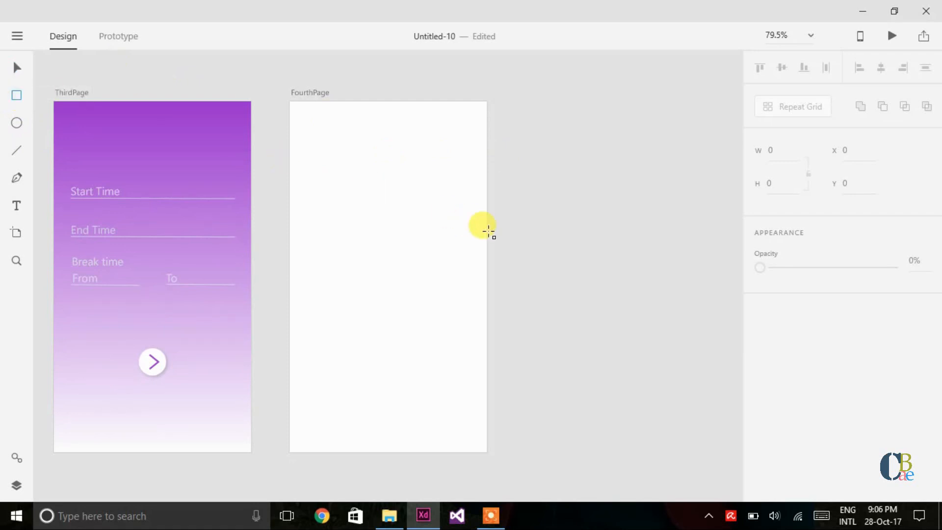
{"action": "left_click_drag", "start_coordinate": [524, 208], "coordinate": [559, 224]}
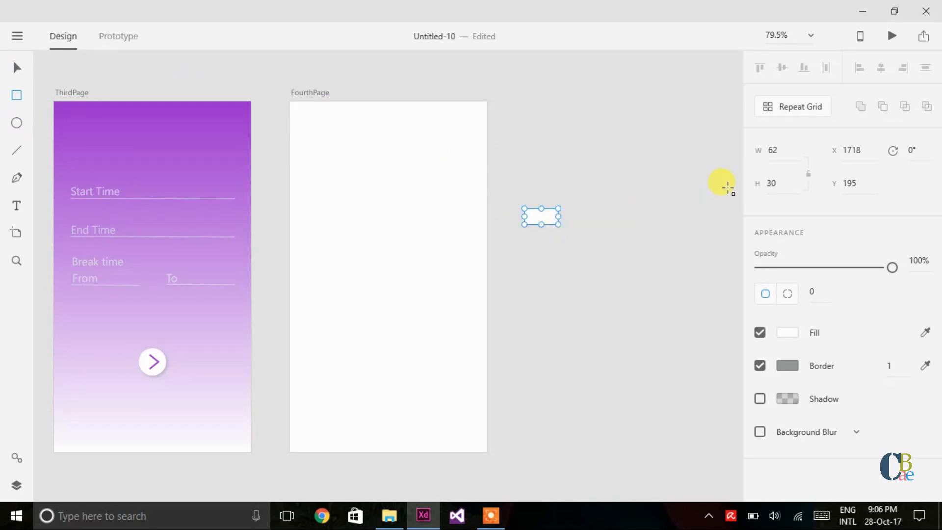
{"action": "left_click", "coordinate": [791, 152]}
{"action": "type", "text": "60"}
{"action": "key", "text": "Return"}
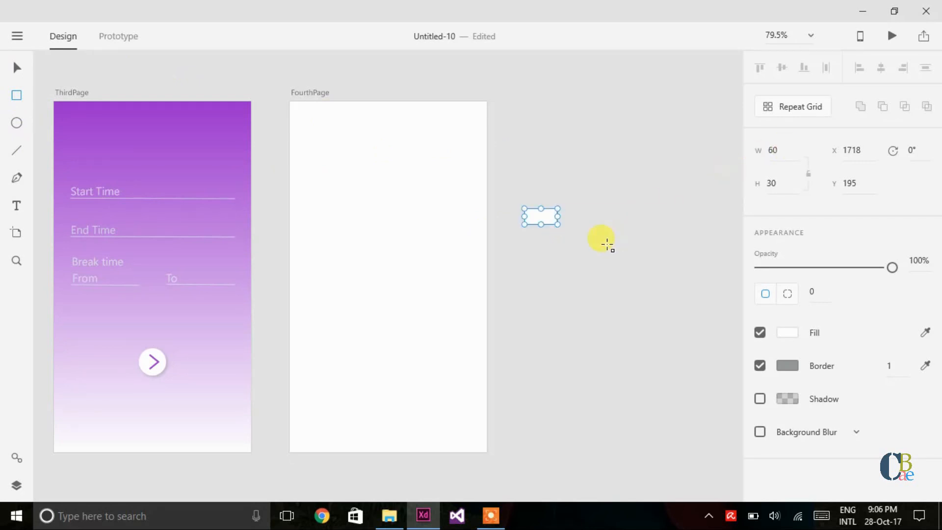
{"action": "key", "text": "v"}
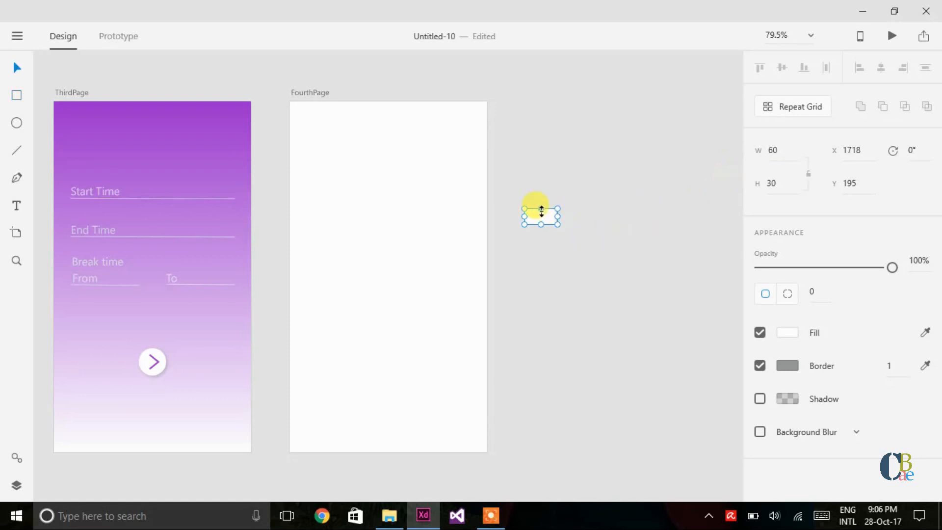
{"action": "left_click_drag", "start_coordinate": [544, 217], "coordinate": [311, 112]}
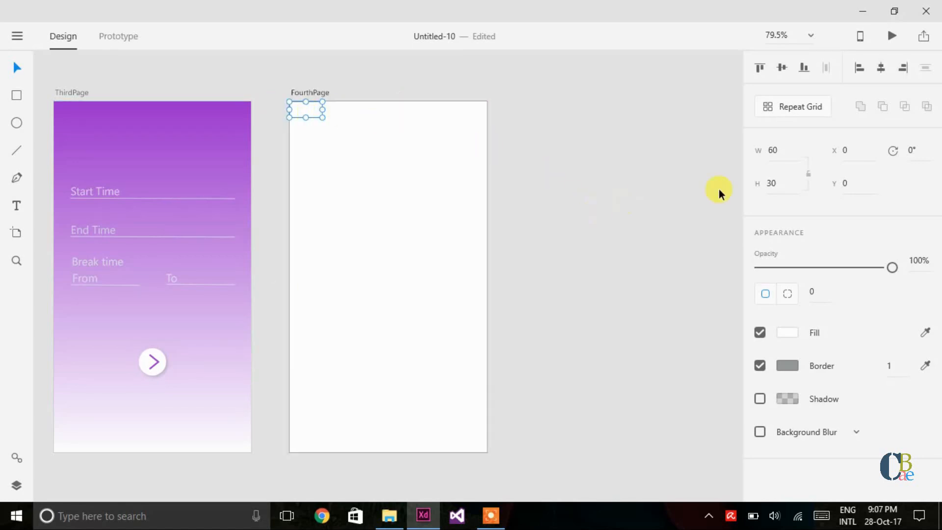
Step: Repeat the rectangle horizontally into a row of six with Repeat Grid and ungroup the grid
{"action": "left_click", "coordinate": [798, 112]}
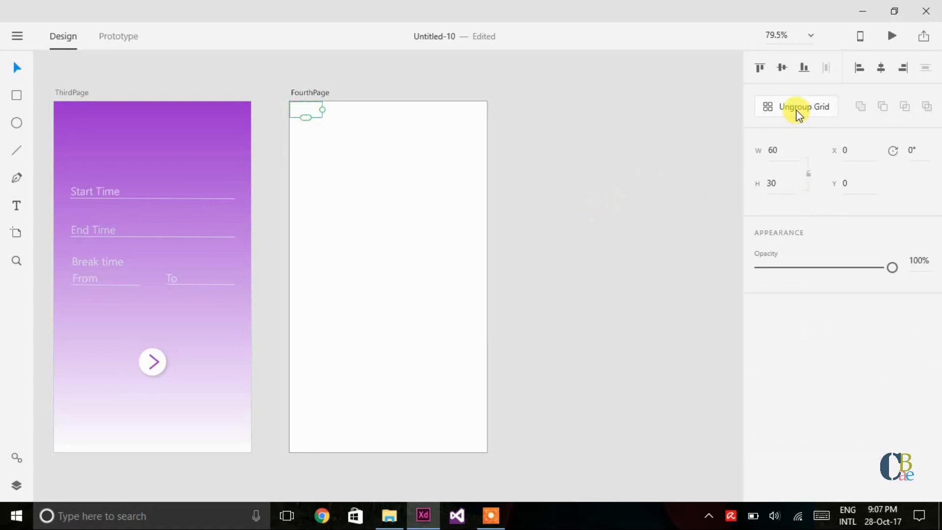
{"action": "left_click_drag", "start_coordinate": [323, 111], "coordinate": [542, 116]}
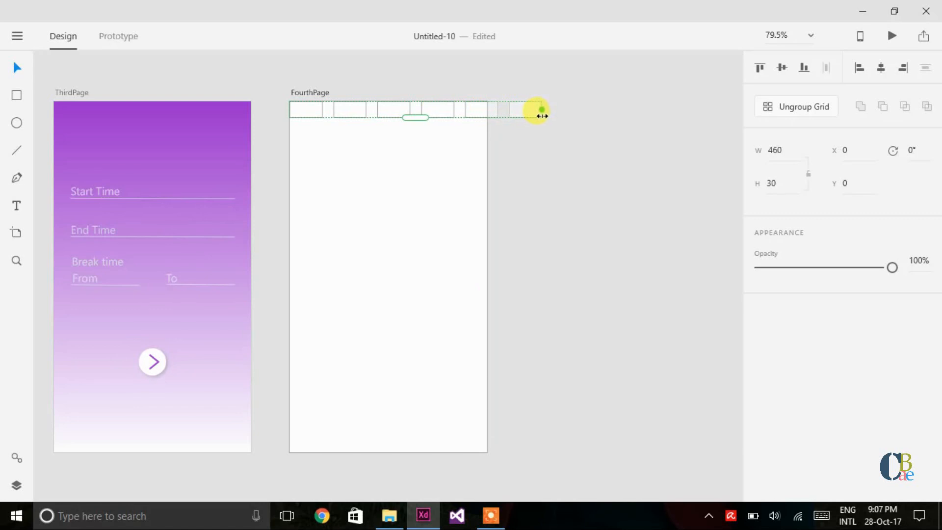
{"action": "left_click", "coordinate": [795, 106]}
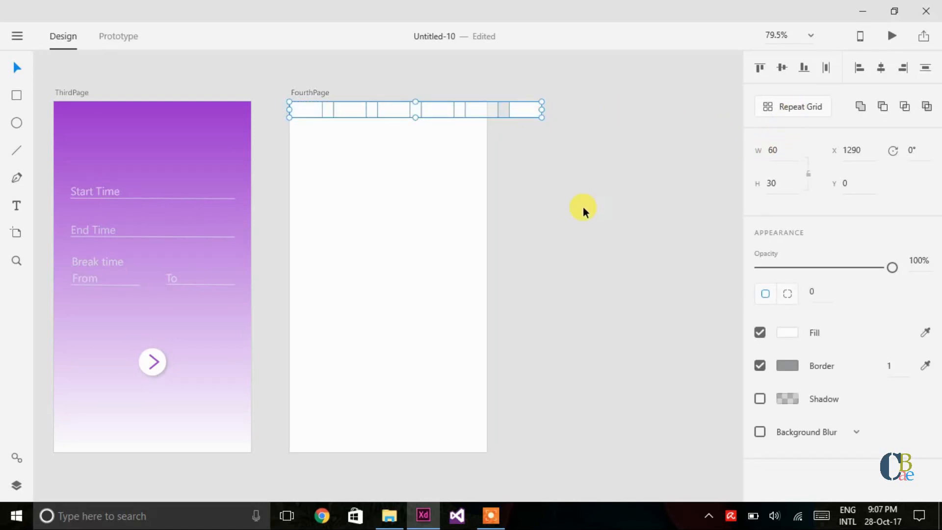
{"action": "left_click", "coordinate": [517, 193]}
Step: Nudge the second rectangle left to X 60 so it sits flush against the first
{"action": "left_click", "coordinate": [345, 109]}
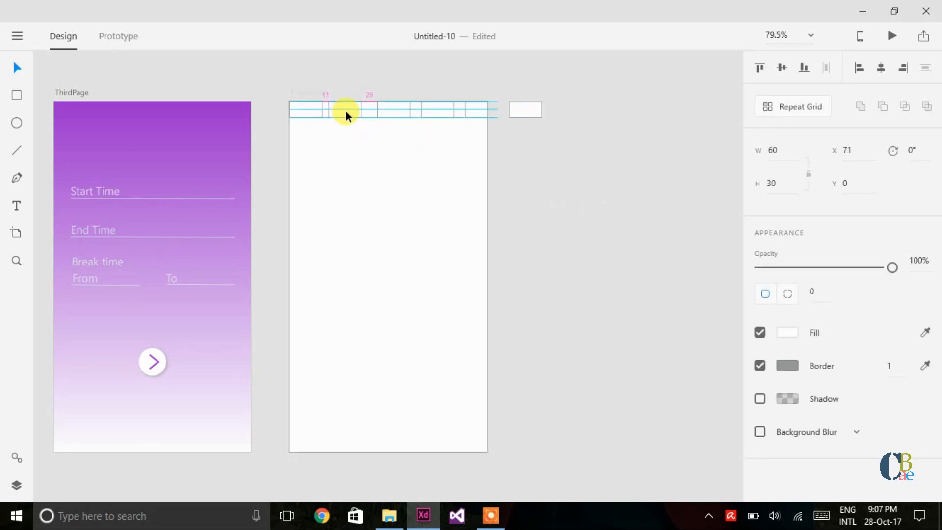
{"action": "key", "text": "Left"}
{"action": "key", "text": "Left"}
{"action": "key", "text": "Left"}
{"action": "key", "text": "Left"}
{"action": "key", "text": "Left"}
{"action": "key", "text": "Left"}
{"action": "key", "text": "Left"}
{"action": "key", "text": "Left"}
{"action": "key", "text": "Left"}
{"action": "key", "text": "Left"}
Step: Nudge the third rectangle left to X 120 so it sits flush against the second
{"action": "left_click_drag", "start_coordinate": [345, 109], "coordinate": [395, 104]}
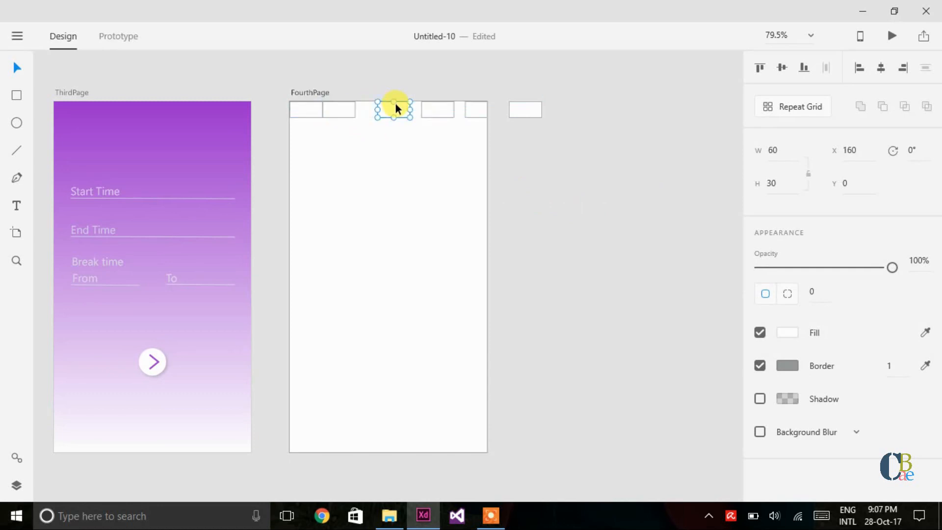
{"action": "key", "text": "shift+Left"}
{"action": "key", "text": "shift+Left"}
{"action": "key", "text": "shift+Left"}
{"action": "key", "text": "Left"}
{"action": "key", "text": "Left"}
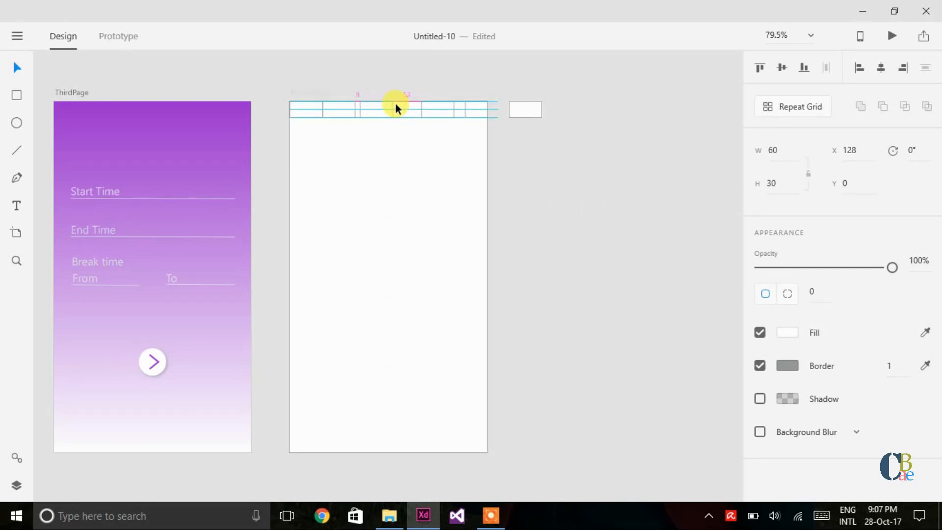
{"action": "key", "text": "Left"}
{"action": "key", "text": "Left"}
{"action": "key", "text": "Left"}
{"action": "key", "text": "Left"}
{"action": "key", "text": "Left"}
{"action": "key", "text": "Left"}
{"action": "key", "text": "Left"}
{"action": "key", "text": "Left"}
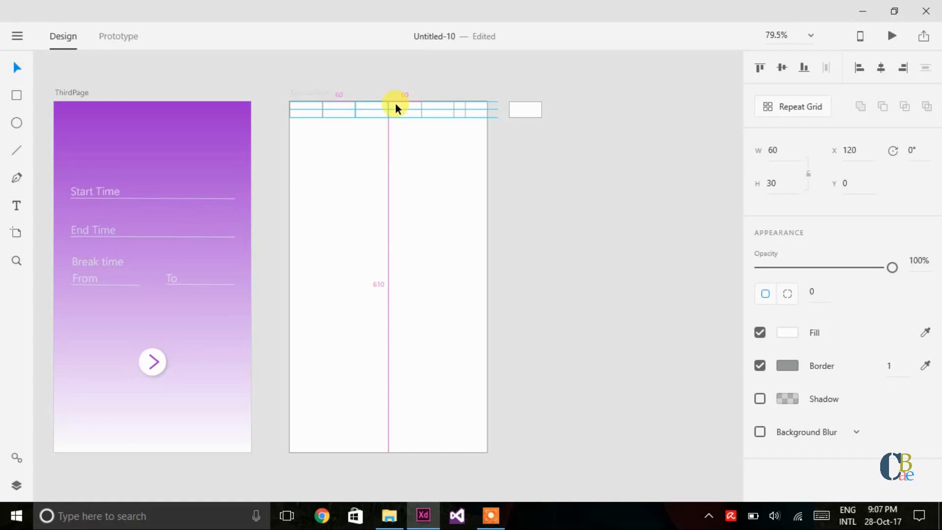
Step: Nudge the fourth rectangle left to X 180 so it sits flush against the third
{"action": "left_click", "coordinate": [428, 108]}
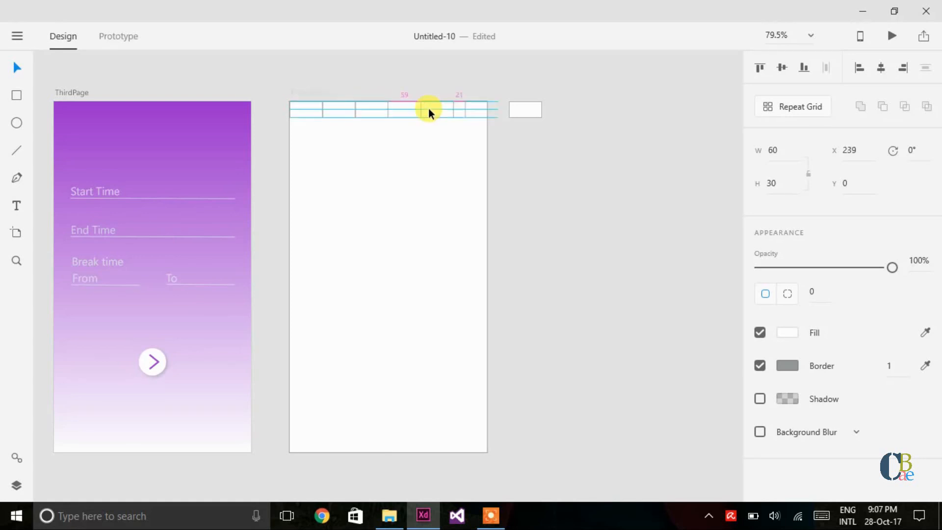
{"action": "key", "text": "shift+Left"}
{"action": "key", "text": "shift+Left"}
{"action": "key", "text": "shift+Left"}
{"action": "key", "text": "Left"}
{"action": "key", "text": "Left"}
{"action": "key", "text": "Left"}
{"action": "key", "text": "Left"}
{"action": "key", "text": "Left"}
{"action": "key", "text": "Left"}
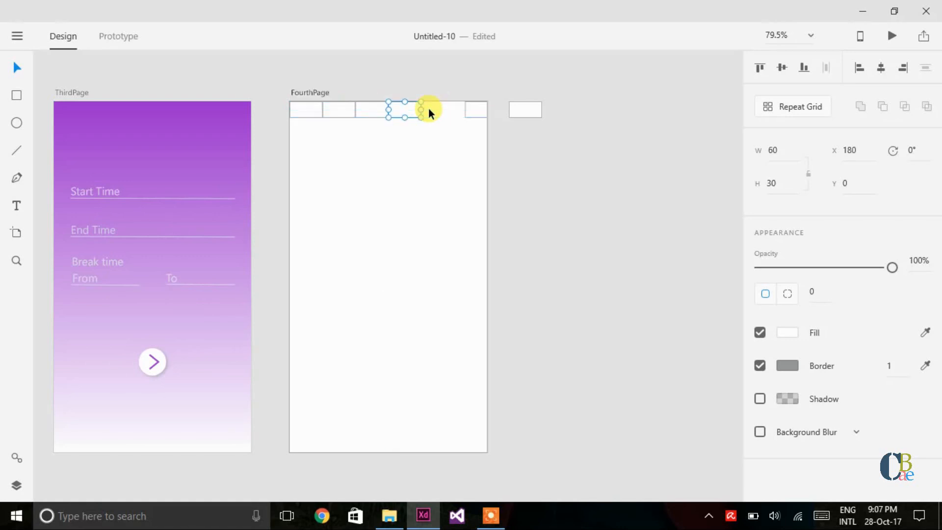
Step: Nudge the fifth rectangle left to X 240 so it sits flush against the fourth
{"action": "left_click", "coordinate": [477, 111]}
{"action": "key", "text": "shift+Left"}
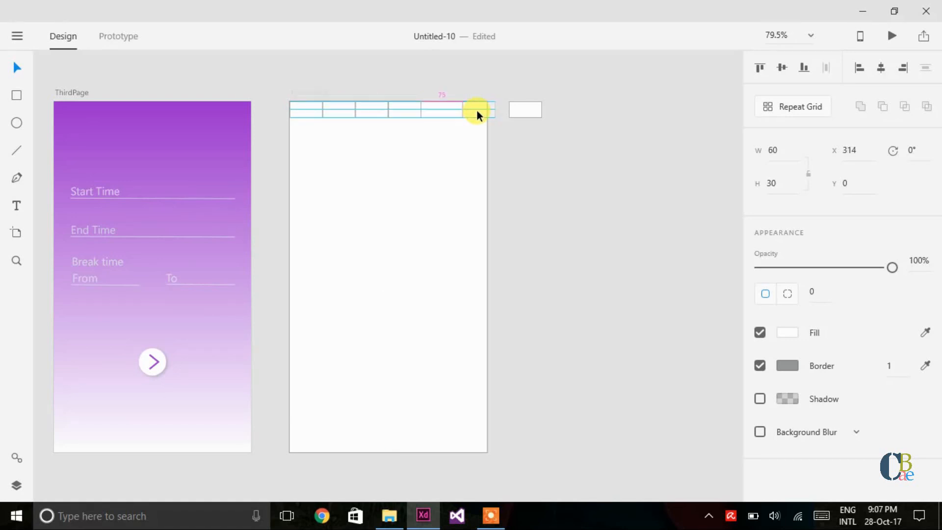
{"action": "key", "text": "shift+Left"}
{"action": "key", "text": "shift+Left"}
{"action": "key", "text": "Left"}
{"action": "key", "text": "Left"}
{"action": "key", "text": "Left"}
{"action": "key", "text": "Left"}
{"action": "key", "text": "Left"}
{"action": "key", "text": "Left"}
{"action": "key", "text": "shift+Left"}
{"action": "key", "text": "shift+Left"}
{"action": "key", "text": "shift+Left"}
{"action": "key", "text": "shift+Left"}
{"action": "key", "text": "Left"}
{"action": "key", "text": "Left"}
{"action": "key", "text": "Left"}
{"action": "key", "text": "Left"}
Step: Nudge the sixth rectangle onto the artboard to X 300, flush against the fifth, and deselect it
{"action": "left_click", "coordinate": [511, 108]}
{"action": "key", "text": "Left"}
{"action": "key", "text": "Left"}
{"action": "key", "text": "Left"}
{"action": "key", "text": "Left"}
{"action": "key", "text": "Left"}
{"action": "key", "text": "Left"}
{"action": "key", "text": "Left"}
{"action": "key", "text": "Left"}
{"action": "key", "text": "Left"}
{"action": "key", "text": "Left"}
{"action": "key", "text": "Left"}
{"action": "key", "text": "Left"}
{"action": "key", "text": "Left"}
{"action": "key", "text": "Left"}
{"action": "key", "text": "Left"}
{"action": "key", "text": "Left"}
{"action": "key", "text": "Left"}
{"action": "key", "text": "Left"}
{"action": "key", "text": "Left"}
{"action": "key", "text": "Left"}
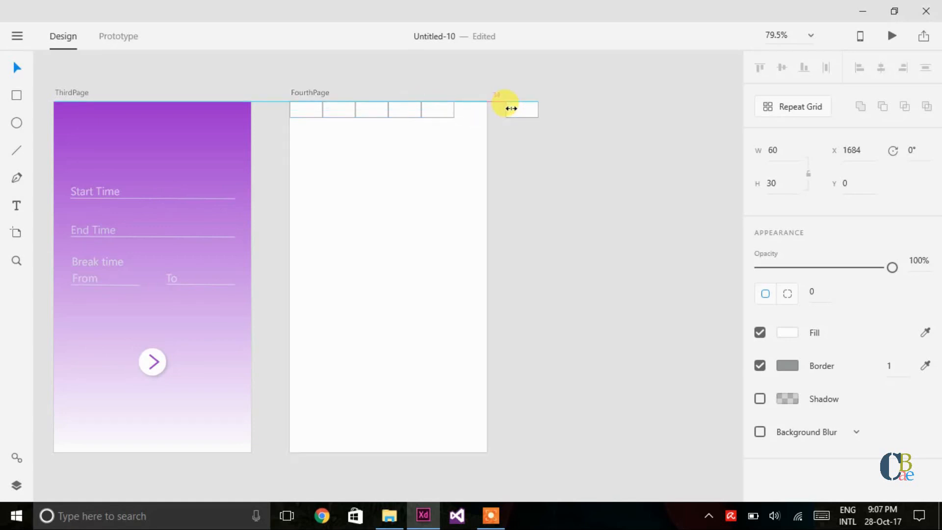
{"action": "key", "text": "Left"}
{"action": "key", "text": "Left"}
{"action": "key", "text": "Left"}
{"action": "key", "text": "Left"}
{"action": "key", "text": "Left"}
{"action": "key", "text": "Left"}
{"action": "key", "text": "Left"}
{"action": "key", "text": "Left"}
{"action": "key", "text": "Left"}
{"action": "key", "text": "Left"}
{"action": "key", "text": "Left"}
{"action": "key", "text": "Left"}
{"action": "key", "text": "Left"}
{"action": "key", "text": "Left"}
{"action": "key", "text": "Left"}
{"action": "key", "text": "Left"}
{"action": "key", "text": "Left"}
{"action": "key", "text": "Left"}
{"action": "key", "text": "Left"}
{"action": "key", "text": "Left"}
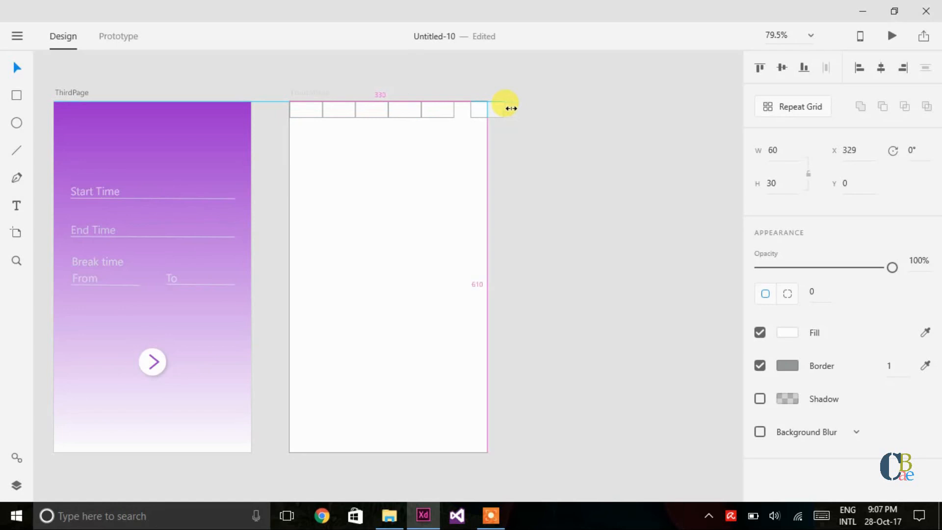
{"action": "key", "text": "Left"}
{"action": "key", "text": "Left"}
{"action": "key", "text": "Right"}
{"action": "key", "text": "Right"}
{"action": "key", "text": "Right"}
{"action": "key", "text": "Right"}
{"action": "key", "text": "Right"}
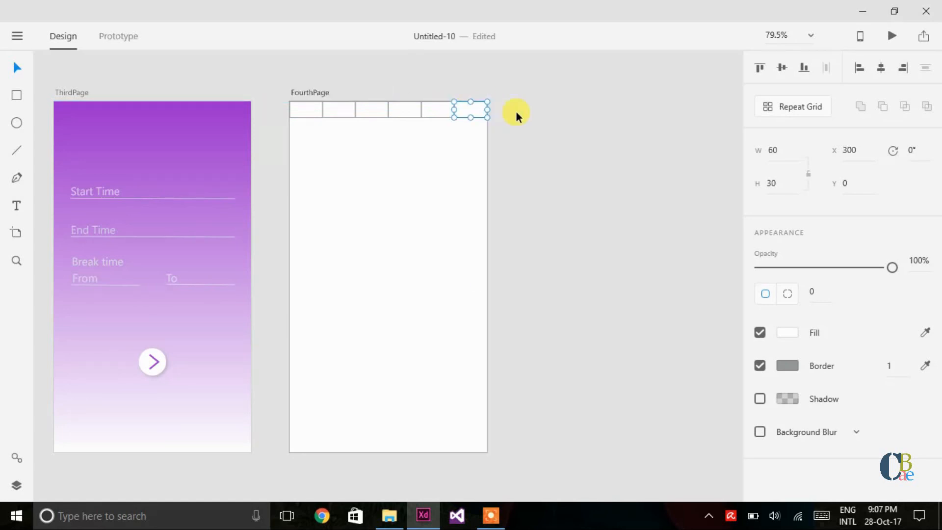
{"action": "left_click", "coordinate": [557, 168]}
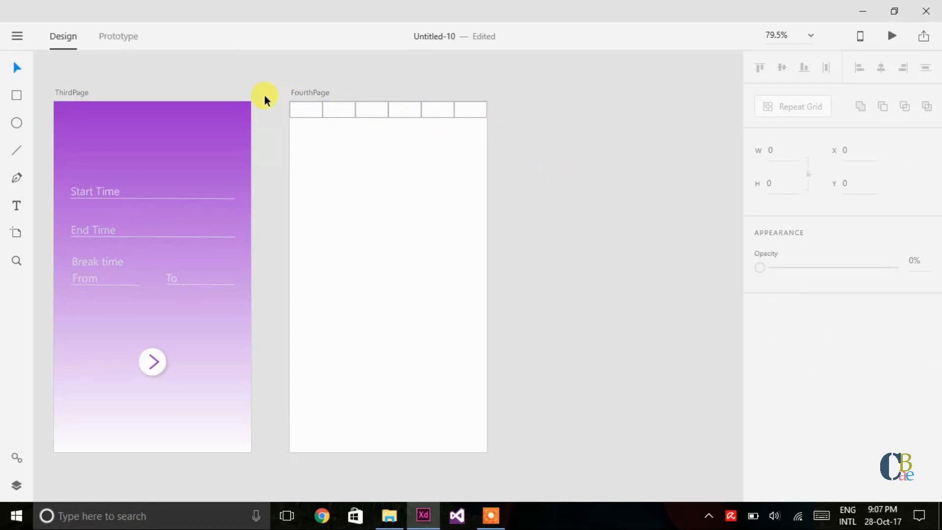
Step: Set the height of the first and second rectangles in the FourthPage row to 60
{"action": "left_click", "coordinate": [300, 110]}
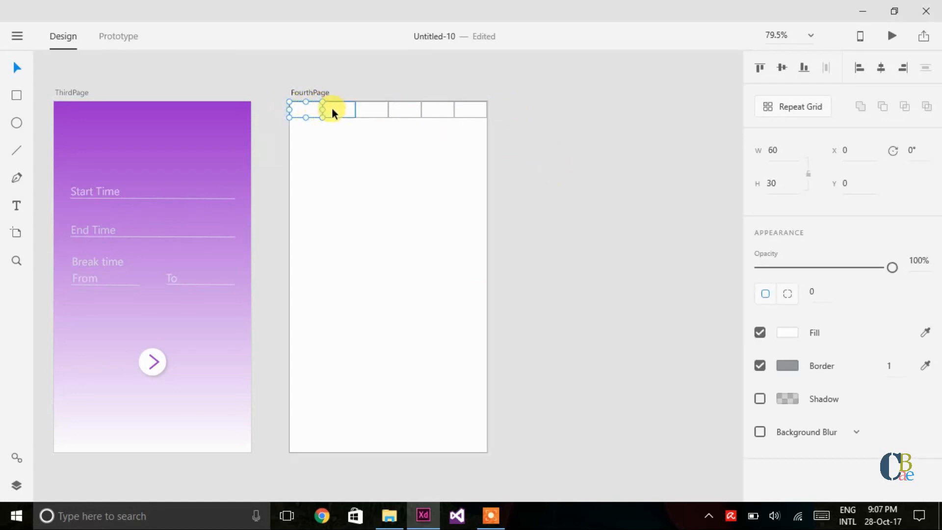
{"action": "left_click", "coordinate": [785, 186]}
{"action": "type", "text": "60"}
{"action": "key", "text": "Return"}
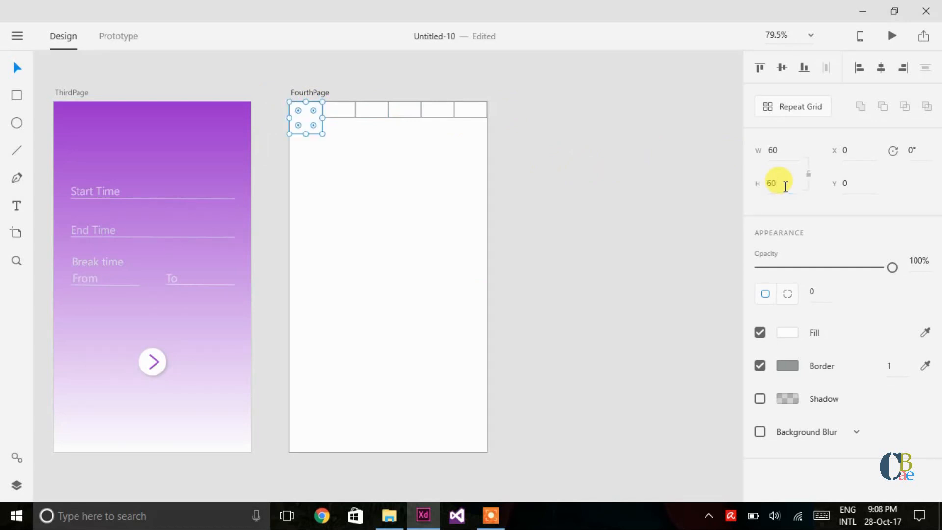
{"action": "left_click", "coordinate": [341, 112]}
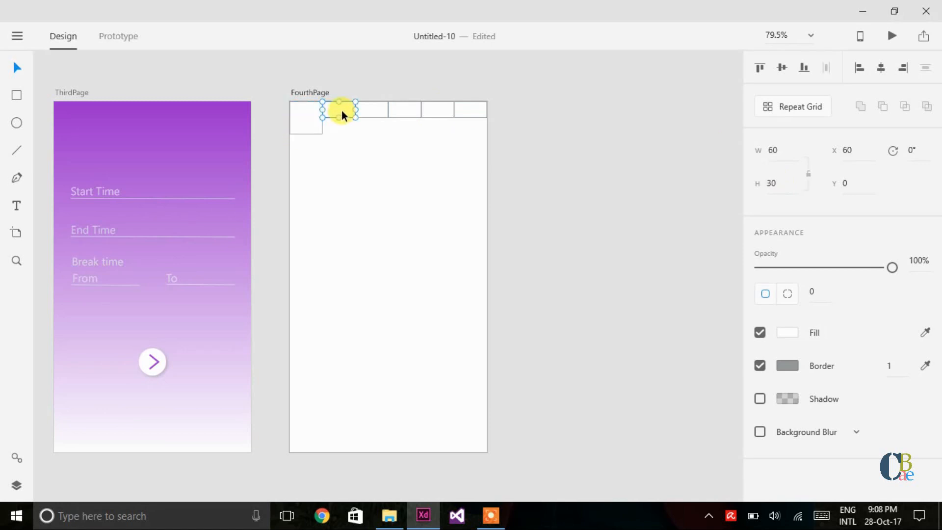
{"action": "left_click", "coordinate": [770, 182]}
{"action": "type", "text": "60"}
{"action": "key", "text": "Return"}
Step: Set the height of the third, fourth and fifth rectangles in the row to 60
{"action": "left_click", "coordinate": [365, 108]}
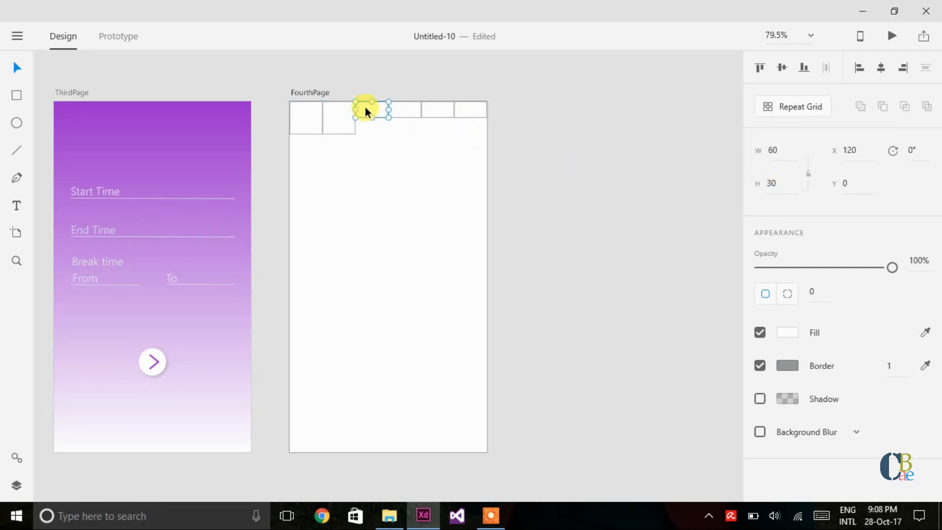
{"action": "left_click", "coordinate": [773, 182]}
{"action": "type", "text": "60"}
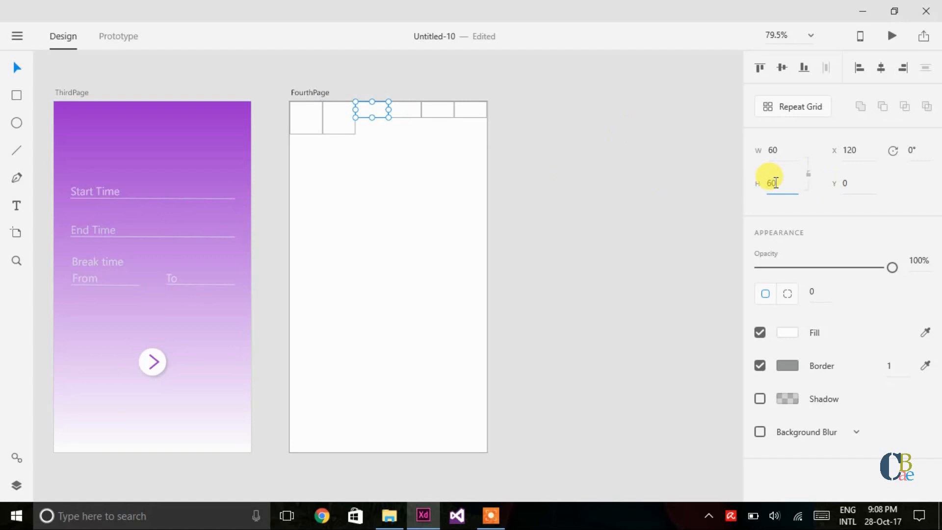
{"action": "key", "text": "Return"}
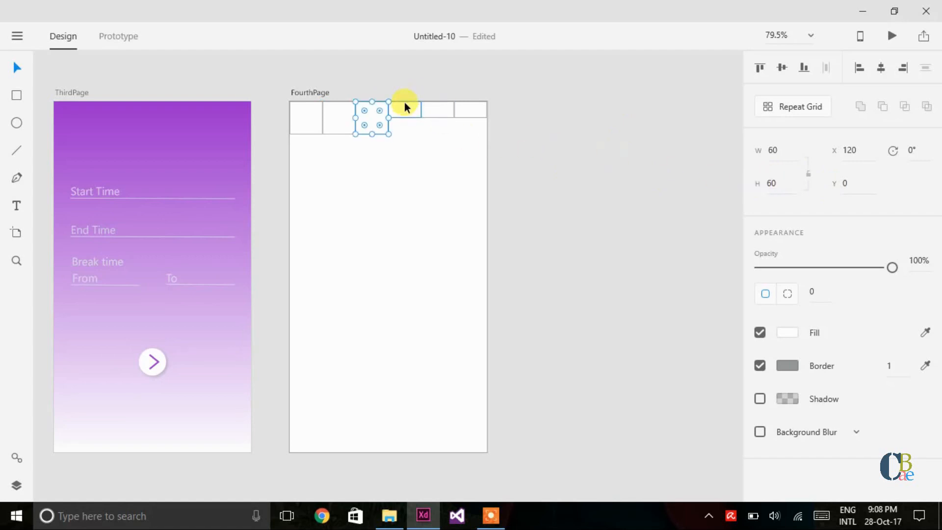
{"action": "left_click", "coordinate": [404, 106]}
{"action": "left_click", "coordinate": [770, 184]}
{"action": "type", "text": "60"}
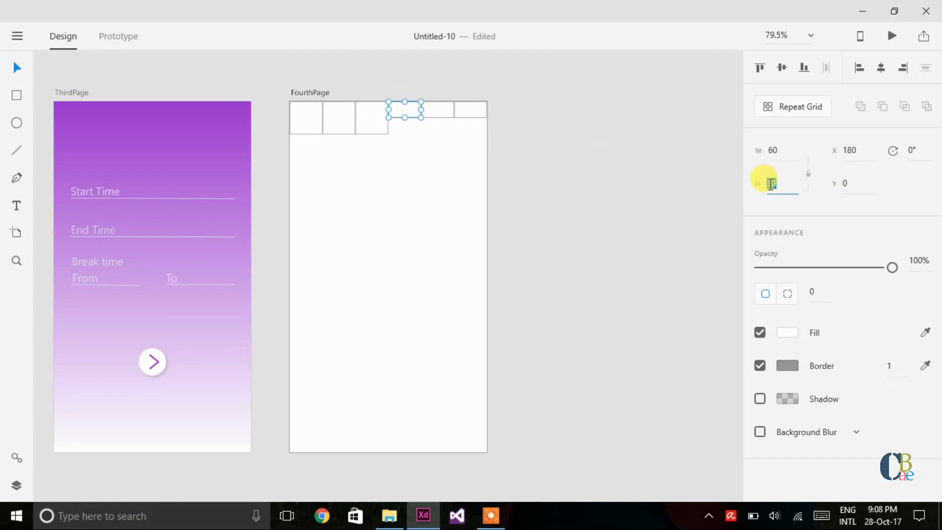
{"action": "key", "text": "Return"}
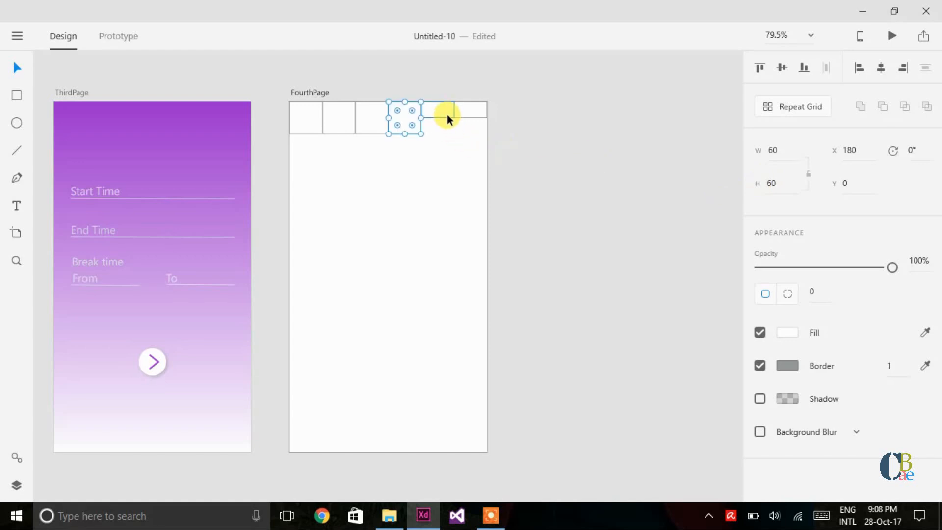
{"action": "left_click", "coordinate": [446, 114]}
{"action": "left_click", "coordinate": [773, 186]}
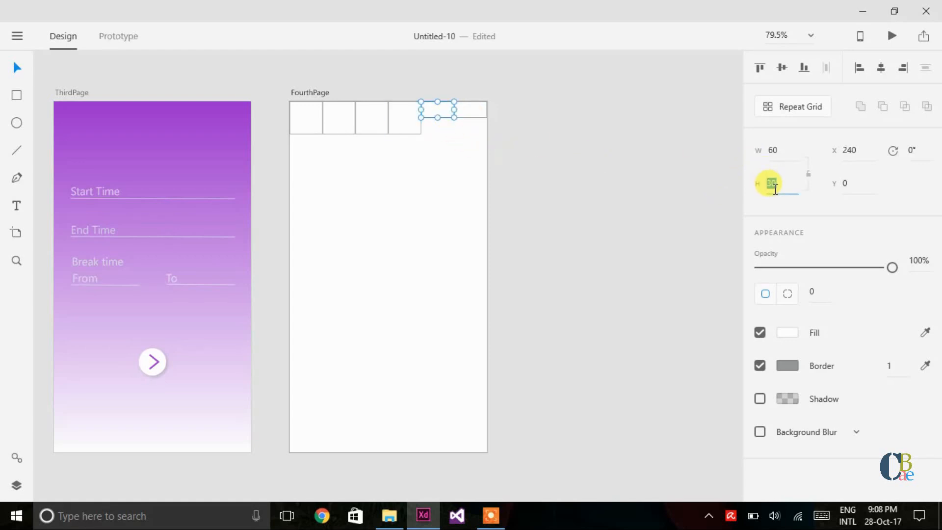
{"action": "type", "text": "60"}
{"action": "key", "text": "Return"}
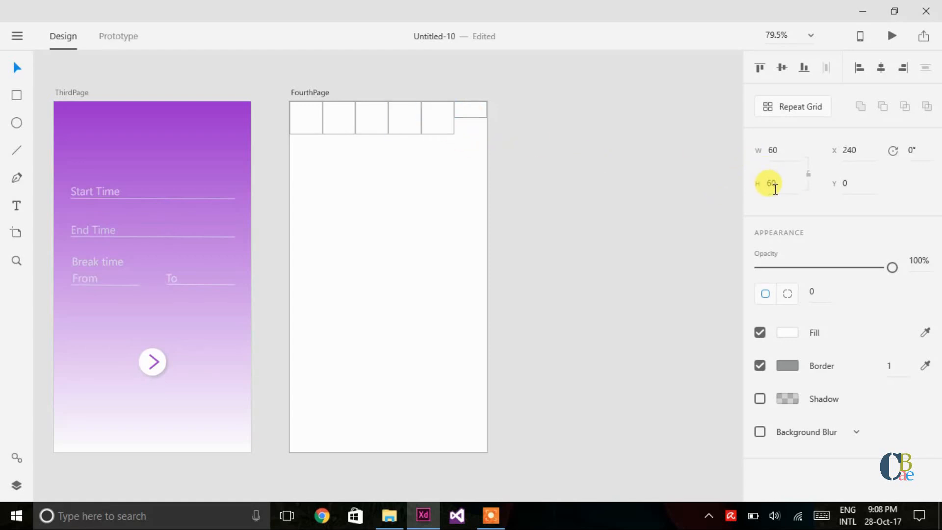
Step: Set the sixth rectangle's height to 60 and group all six rectangles of the row
{"action": "left_click", "coordinate": [474, 110]}
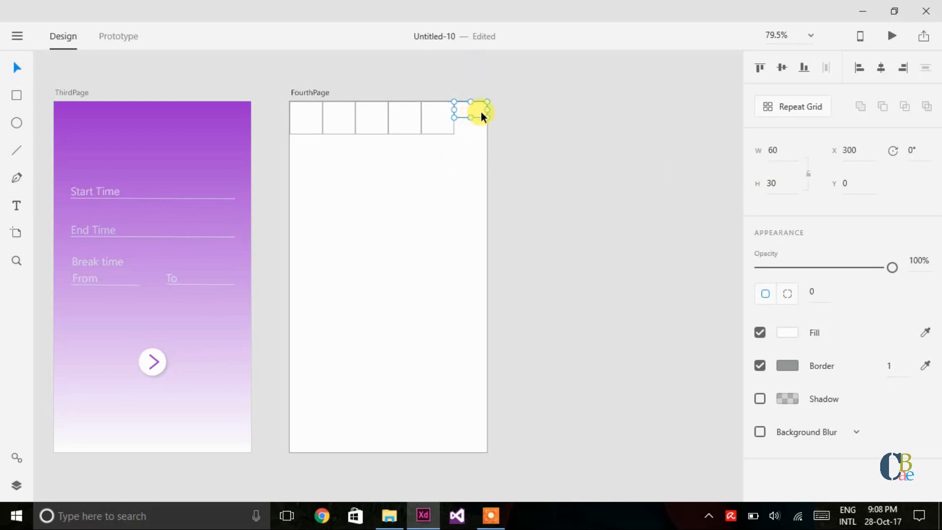
{"action": "left_click", "coordinate": [773, 183]}
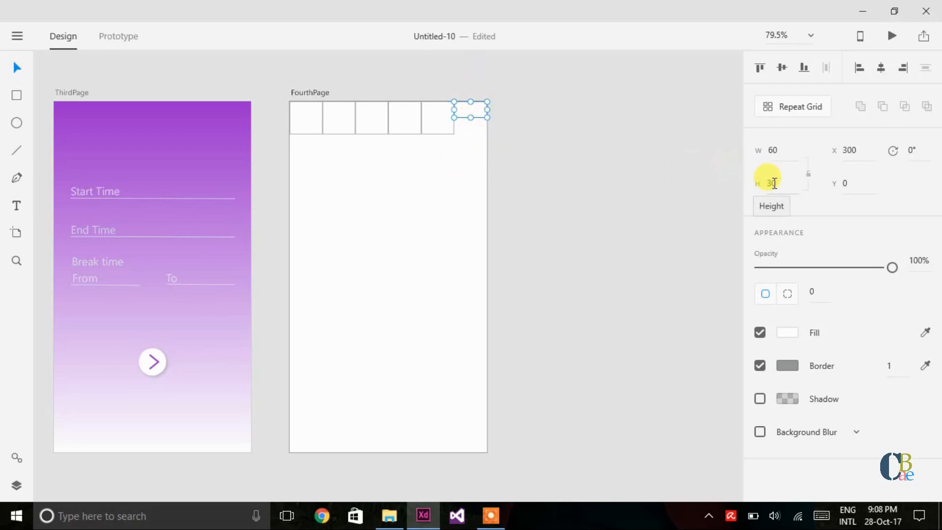
{"action": "left_click", "coordinate": [780, 183]}
{"action": "type", "text": "60"}
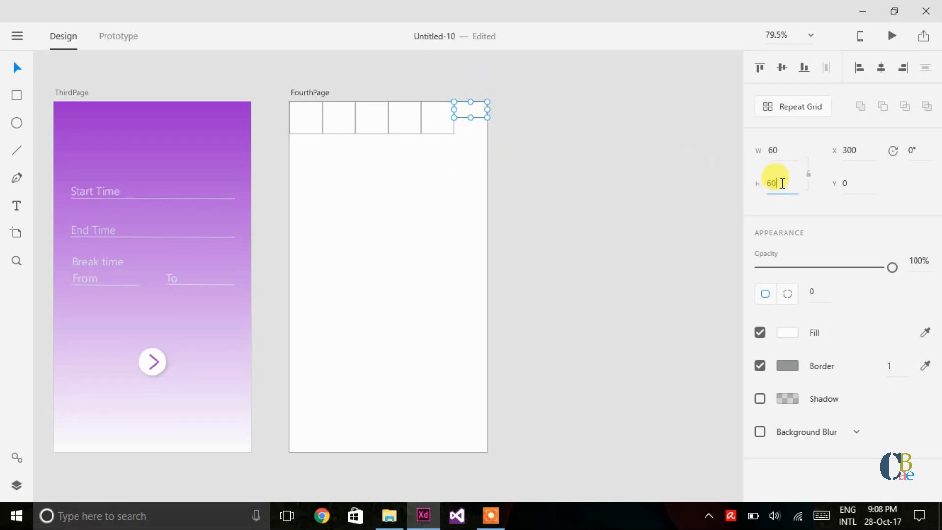
{"action": "key", "text": "Return"}
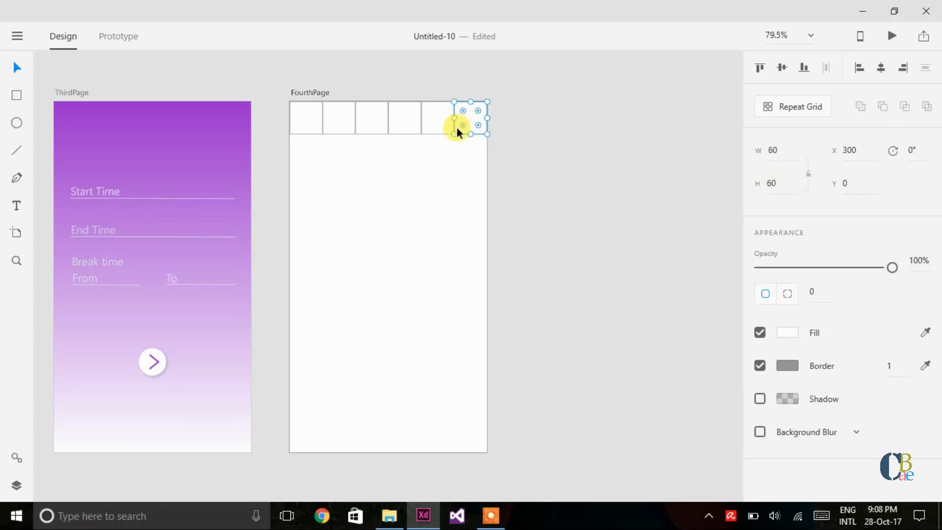
{"action": "left_click_drag", "start_coordinate": [272, 104], "coordinate": [492, 132]}
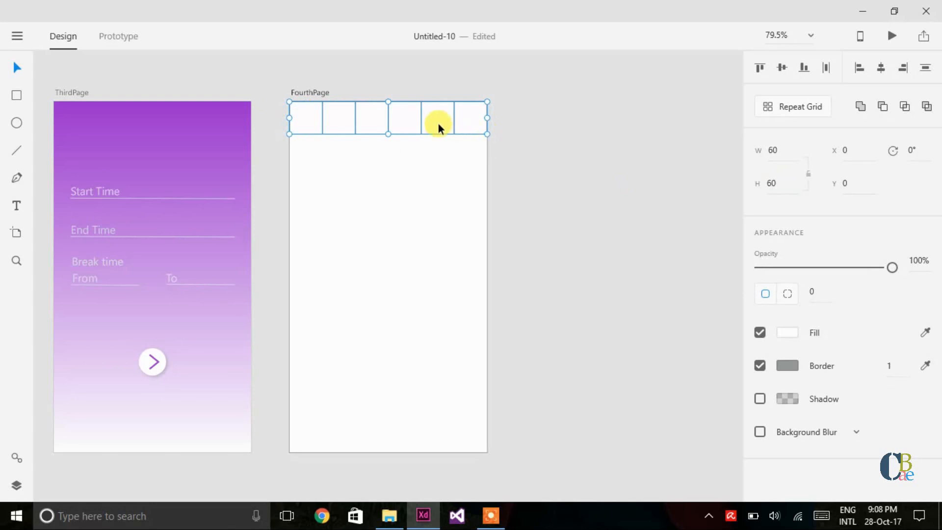
{"action": "key", "text": "ctrl+g"}
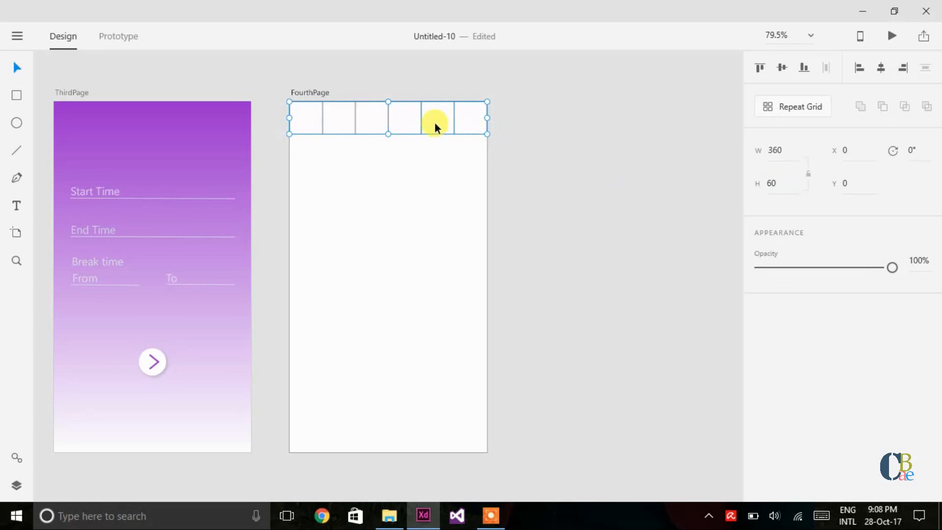
Step: Move the grouped row of six cells down the FourthPage artboard to Y 59 and deselect it
{"action": "left_click", "coordinate": [569, 207]}
{"action": "left_click", "coordinate": [449, 115]}
{"action": "key", "text": "Down"}
{"action": "key", "text": "Down"}
{"action": "key", "text": "Down"}
{"action": "key", "text": "Down"}
{"action": "key", "text": "Down"}
{"action": "key", "text": "Down"}
{"action": "key", "text": "Down"}
{"action": "key", "text": "Down"}
{"action": "key", "text": "Down"}
{"action": "key", "text": "Down"}
{"action": "key", "text": "Down"}
{"action": "key", "text": "Down"}
{"action": "key", "text": "Down"}
{"action": "key", "text": "Down"}
{"action": "key", "text": "Down"}
{"action": "key", "text": "Down"}
{"action": "key", "text": "Down"}
{"action": "key", "text": "Down"}
{"action": "key", "text": "Down"}
{"action": "key", "text": "Down"}
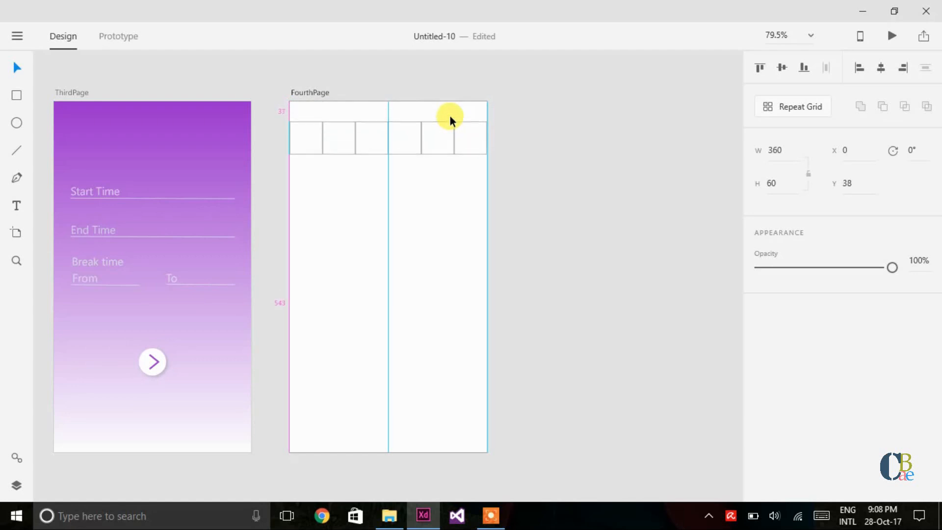
{"action": "key", "text": "Down"}
{"action": "key", "text": "Down"}
{"action": "key", "text": "Down"}
{"action": "key", "text": "Down"}
{"action": "key", "text": "Down"}
{"action": "key", "text": "Down"}
{"action": "key", "text": "Down"}
{"action": "key", "text": "Down"}
{"action": "key", "text": "Down"}
{"action": "key", "text": "Down"}
{"action": "key", "text": "Down"}
{"action": "key", "text": "Down"}
{"action": "key", "text": "Down"}
{"action": "key", "text": "Down"}
{"action": "key", "text": "Down"}
{"action": "key", "text": "Down"}
{"action": "key", "text": "Down"}
{"action": "key", "text": "Down"}
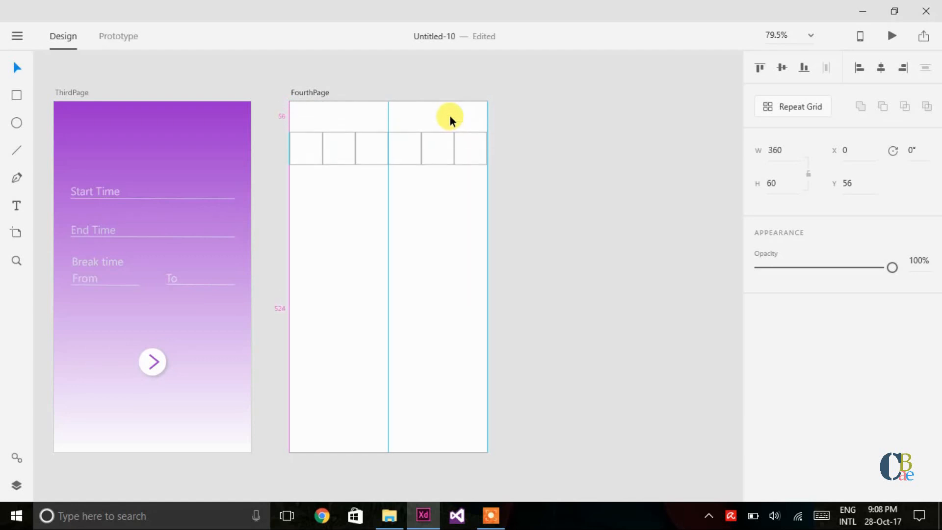
{"action": "key", "text": "Down"}
{"action": "key", "text": "Down"}
{"action": "key", "text": "Down"}
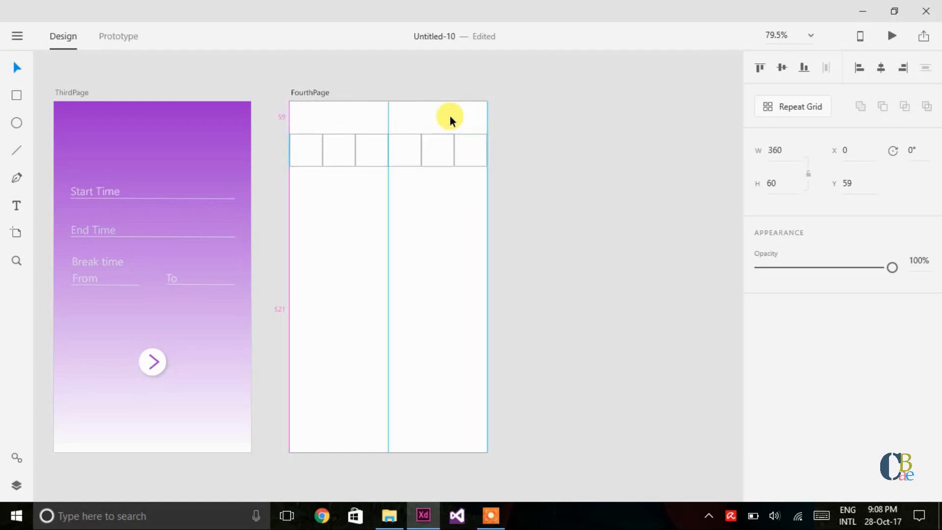
{"action": "left_click", "coordinate": [597, 178]}
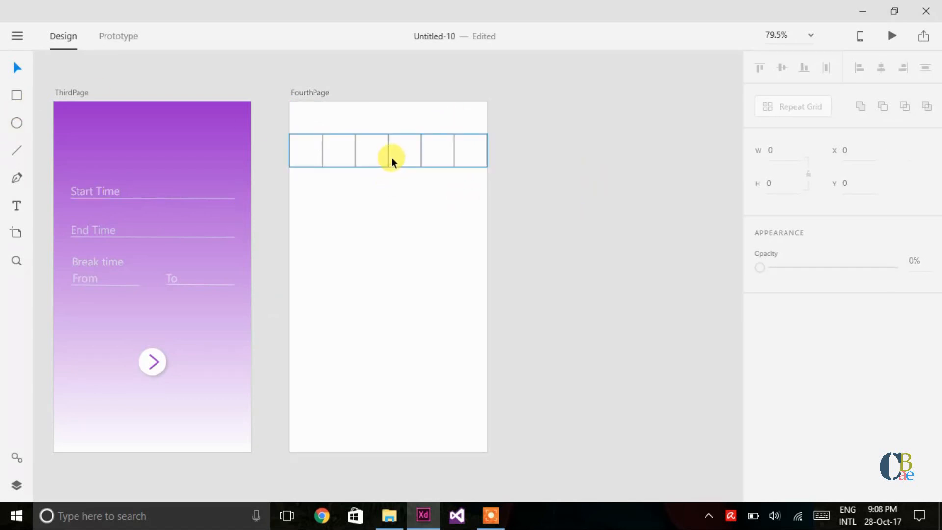
Step: Draw a 360 x 60 header rectangle at X 0, Y 0 above the cell row on FourthPage and deselect it
{"action": "left_click", "coordinate": [18, 95]}
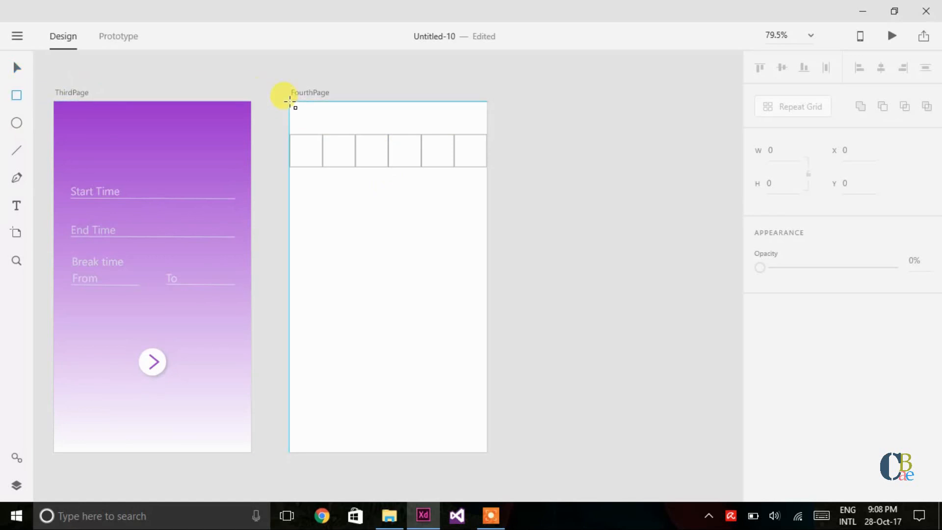
{"action": "mouse_move", "coordinate": [290, 101]}
{"action": "left_mouse_down"}
{"action": "mouse_move", "coordinate": [330, 126]}
{"action": "mouse_move", "coordinate": [387, 139]}
{"action": "mouse_move", "coordinate": [485, 135]}
{"action": "left_mouse_up"}
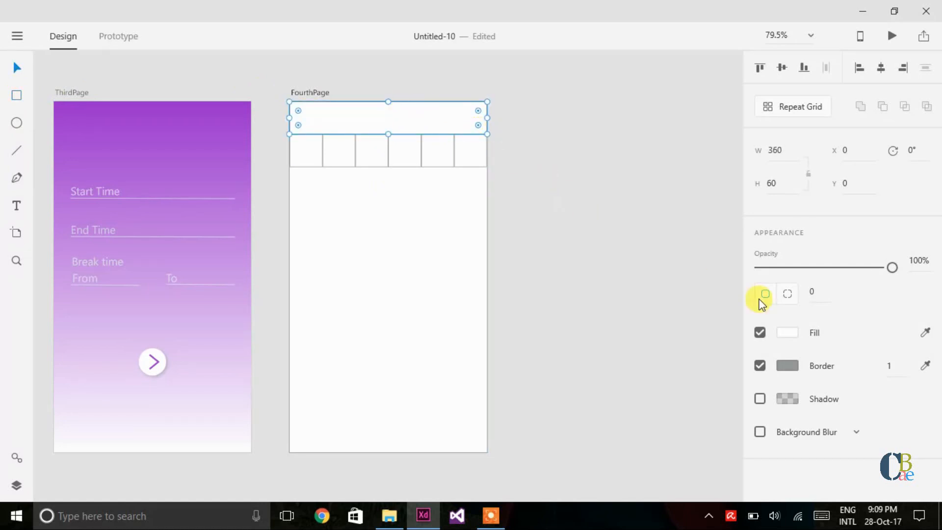
{"action": "left_click", "coordinate": [196, 160]}
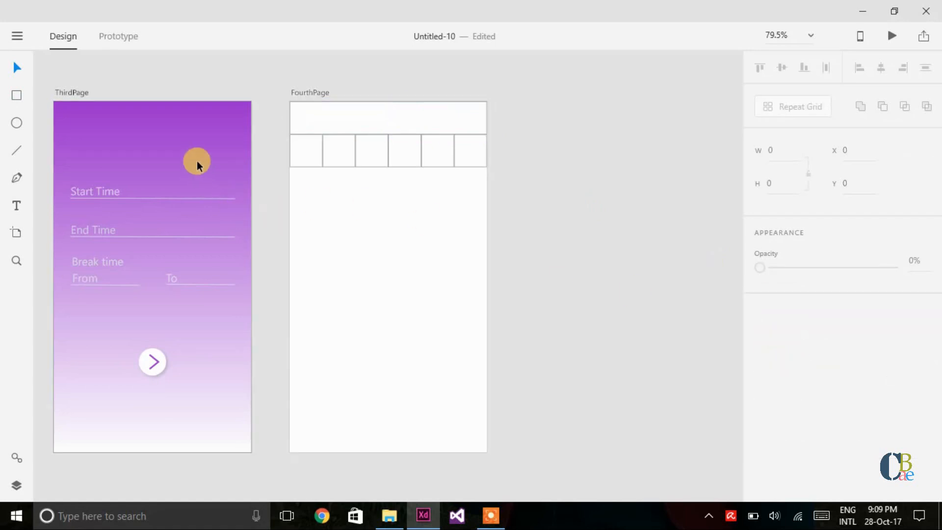
Step: Copy the hex code #962BCB of the purple stop in the ThirdPage artboard's gradient fill
{"action": "left_click", "coordinate": [61, 92]}
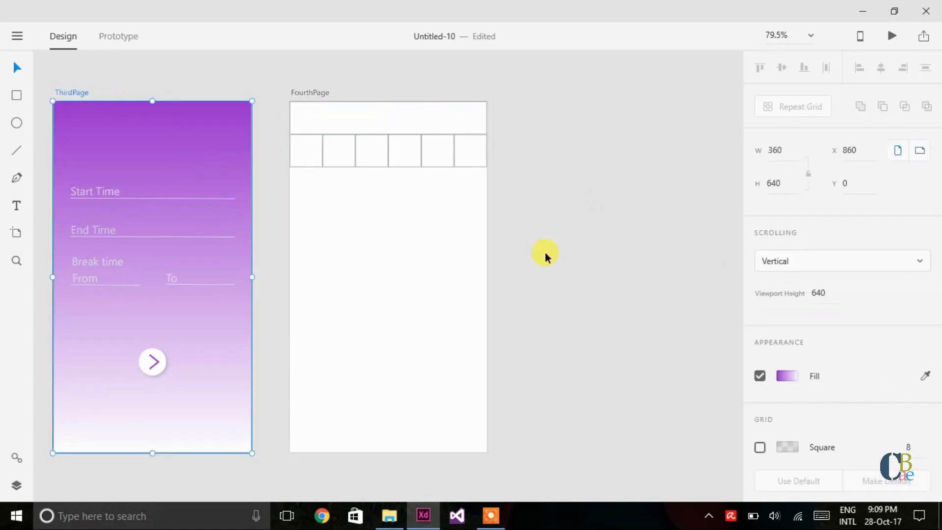
{"action": "left_click", "coordinate": [791, 376]}
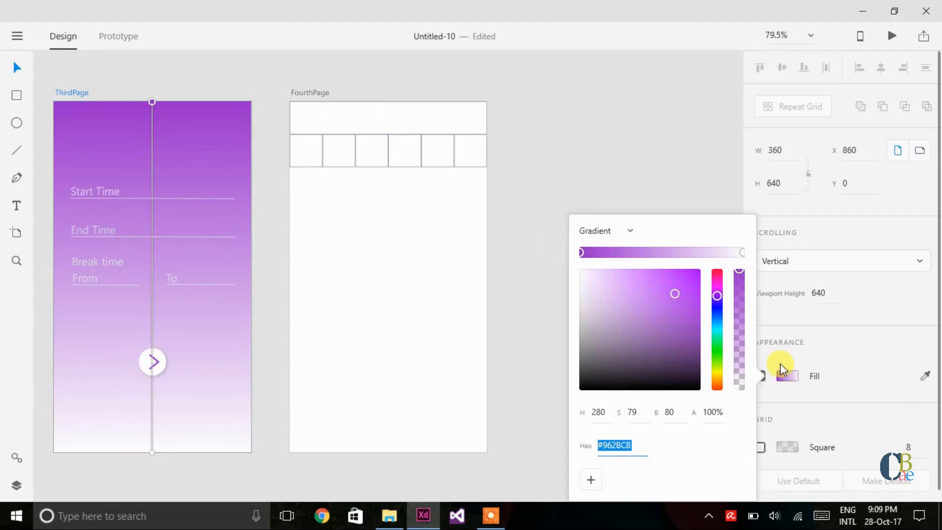
{"action": "left_click", "coordinate": [598, 441]}
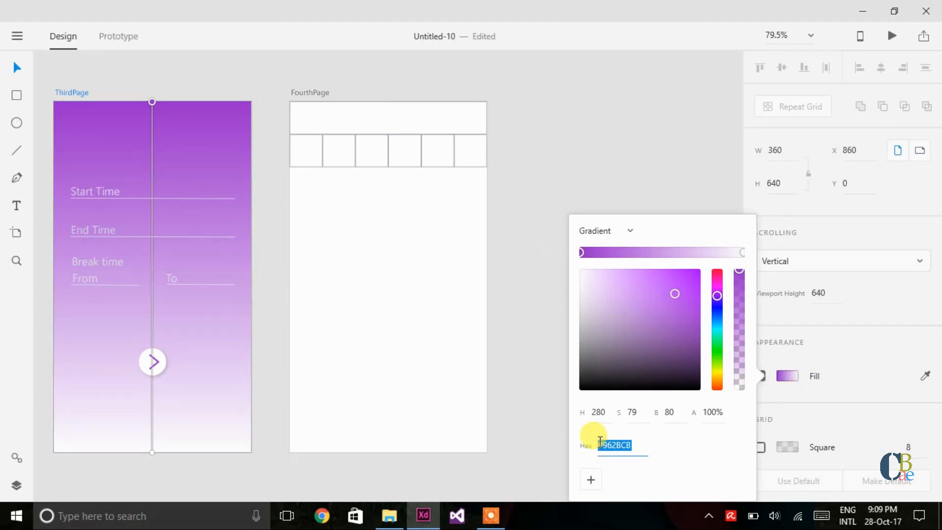
Step: Give the FourthPage header rectangle a gradient fill running horizontally from its left edge to its right edge
{"action": "left_click", "coordinate": [411, 103]}
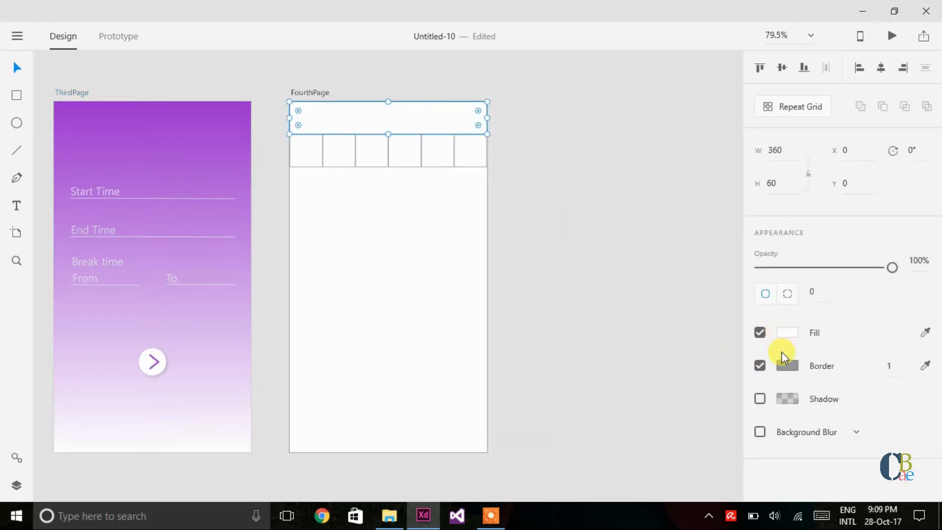
{"action": "left_click", "coordinate": [785, 334]}
{"action": "left_click", "coordinate": [608, 216]}
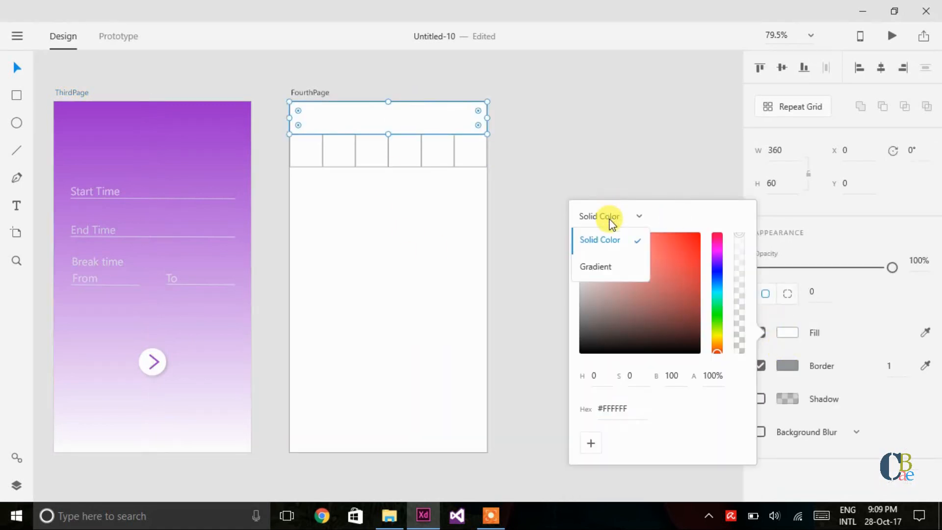
{"action": "left_click", "coordinate": [606, 260]}
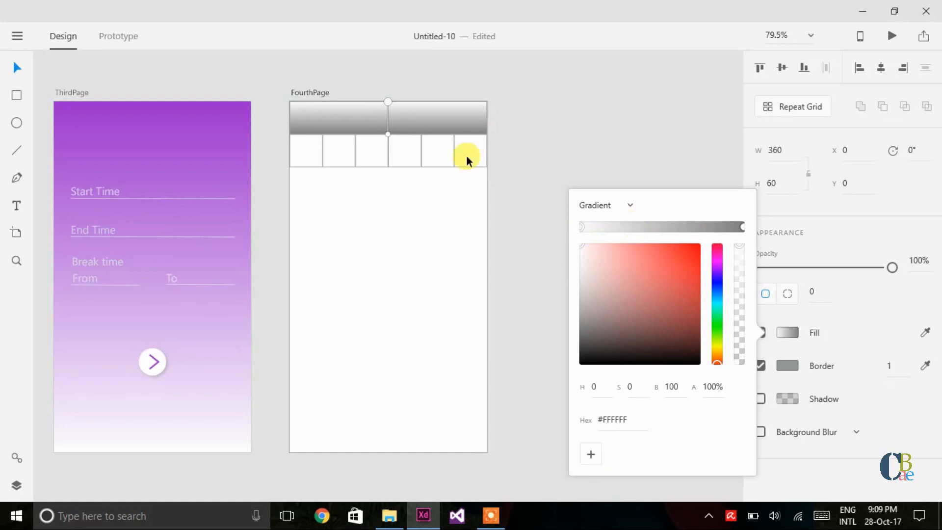
{"action": "left_click_drag", "start_coordinate": [388, 102], "coordinate": [293, 117]}
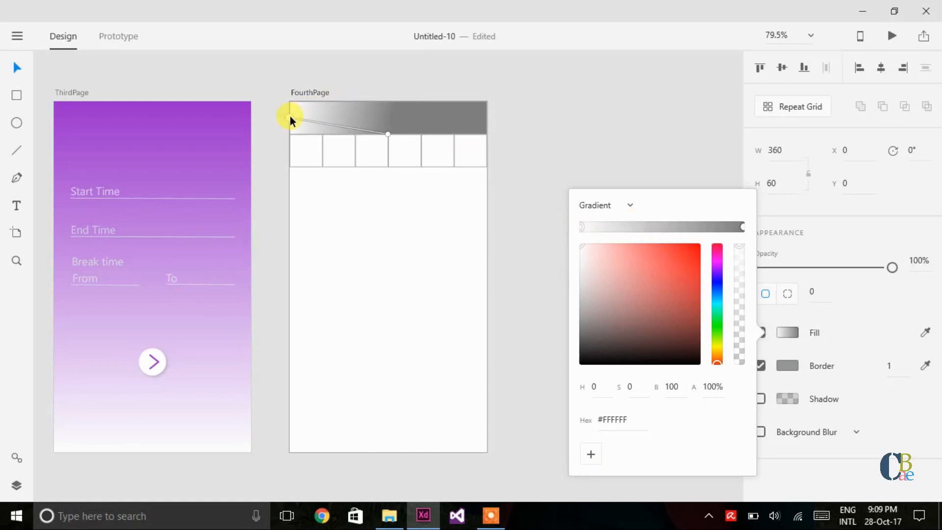
{"action": "left_click_drag", "start_coordinate": [387, 134], "coordinate": [479, 118]}
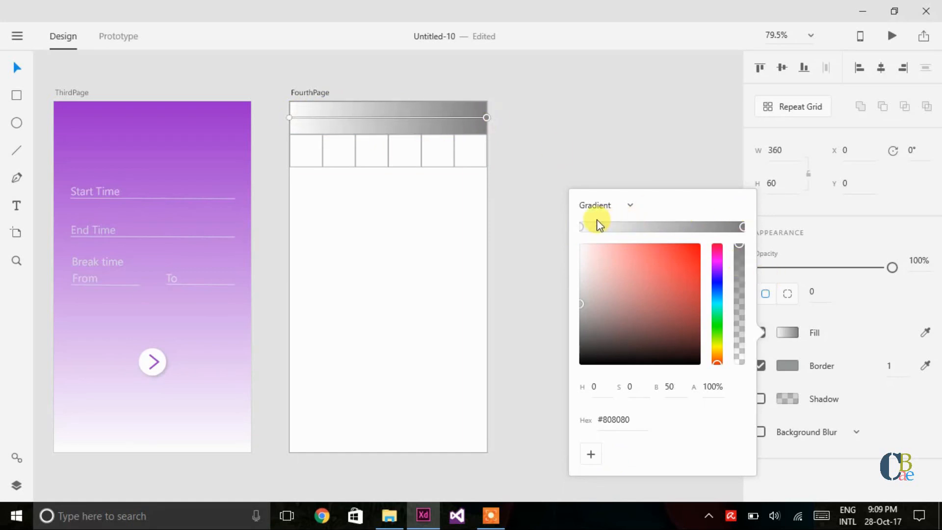
Step: Try to set the header gradient's starting stop to #962BCB
{"action": "left_click", "coordinate": [582, 228]}
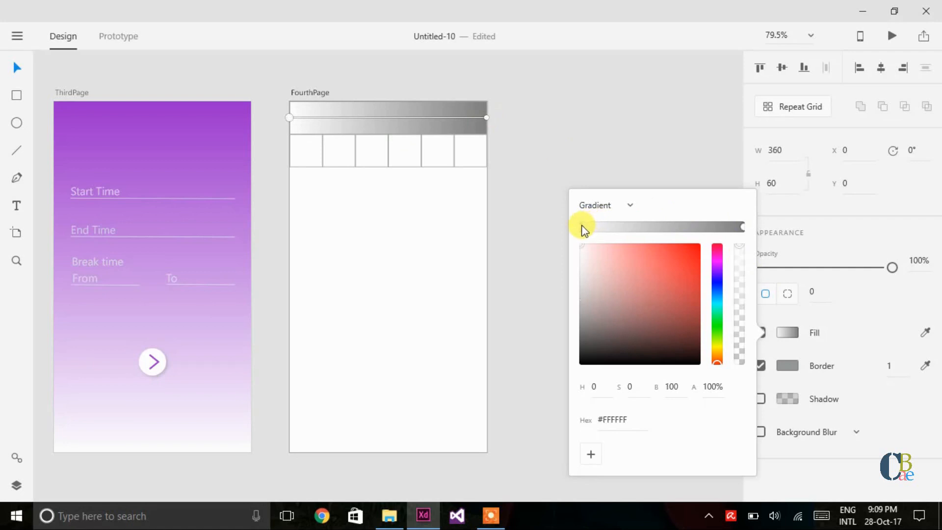
{"action": "left_click", "coordinate": [617, 417]}
{"action": "type", "text": "#962BCB"}
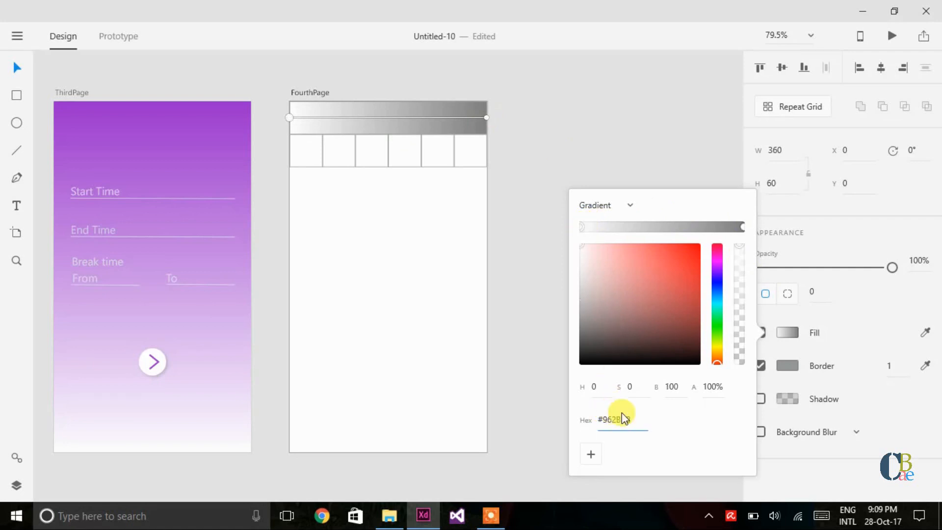
{"action": "left_click", "coordinate": [742, 227]}
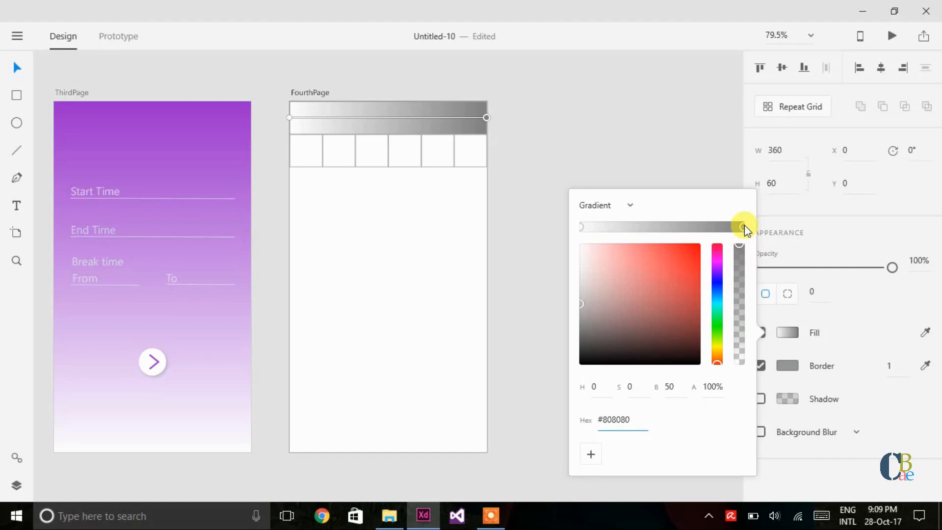
Step: Set the colour of the header gradient's left stop to #962BCB
{"action": "left_click", "coordinate": [581, 227]}
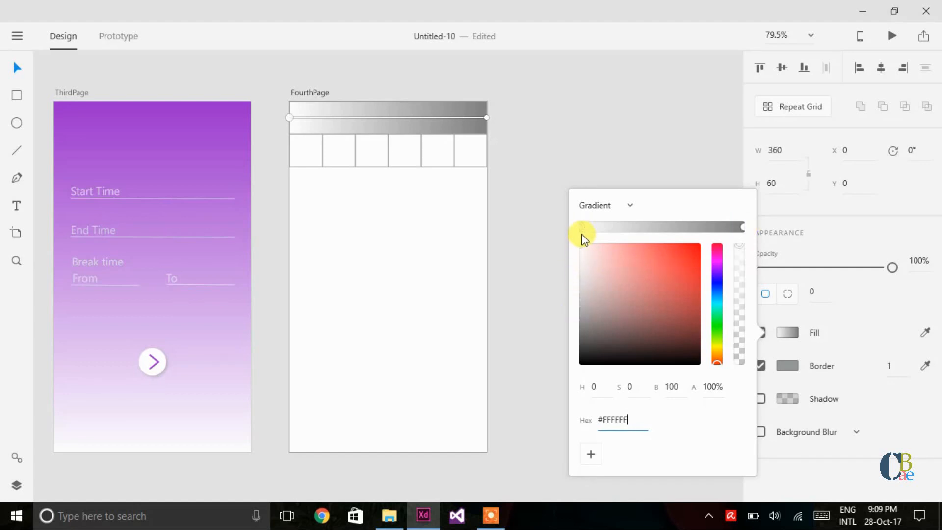
{"action": "left_click", "coordinate": [617, 416]}
{"action": "double_click", "coordinate": [617, 416]}
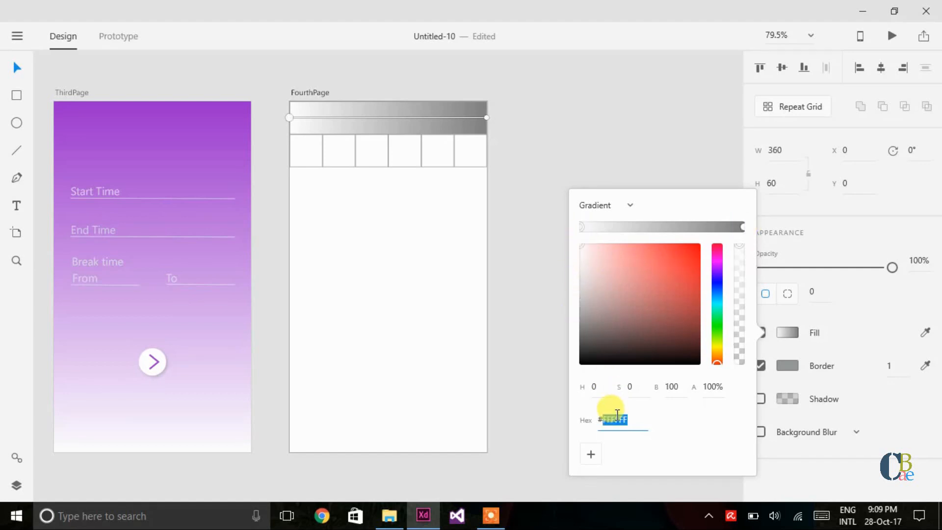
{"action": "type", "text": "#962BCB"}
{"action": "key", "text": "Delete"}
{"action": "key", "text": "Return"}
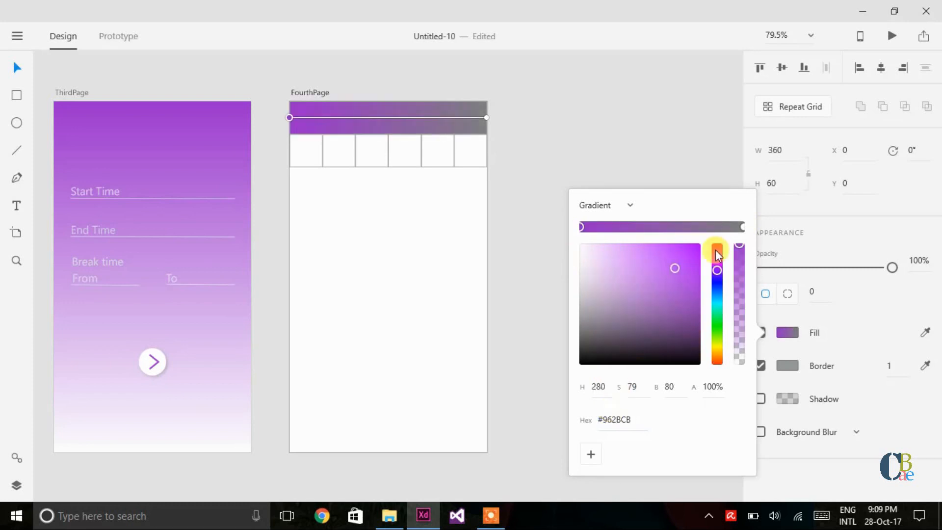
Step: Set the header gradient's right stop to white (#FFFFFF) and deselect the rectangle
{"action": "left_click", "coordinate": [742, 227]}
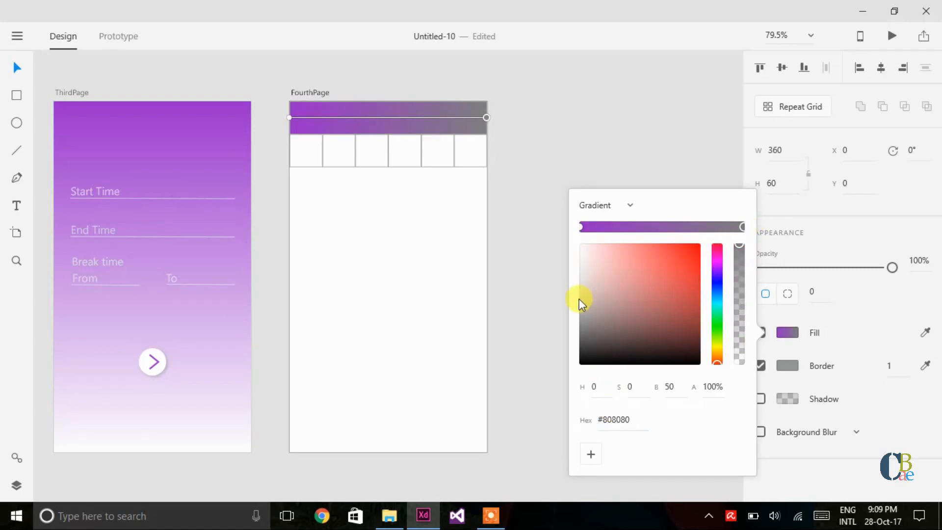
{"action": "left_click_drag", "start_coordinate": [578, 298], "coordinate": [574, 221]}
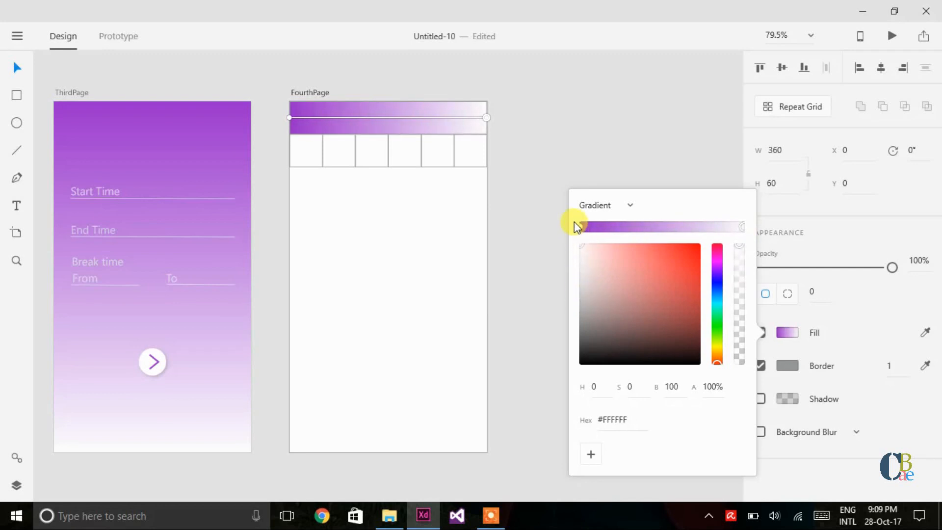
{"action": "left_click", "coordinate": [629, 131]}
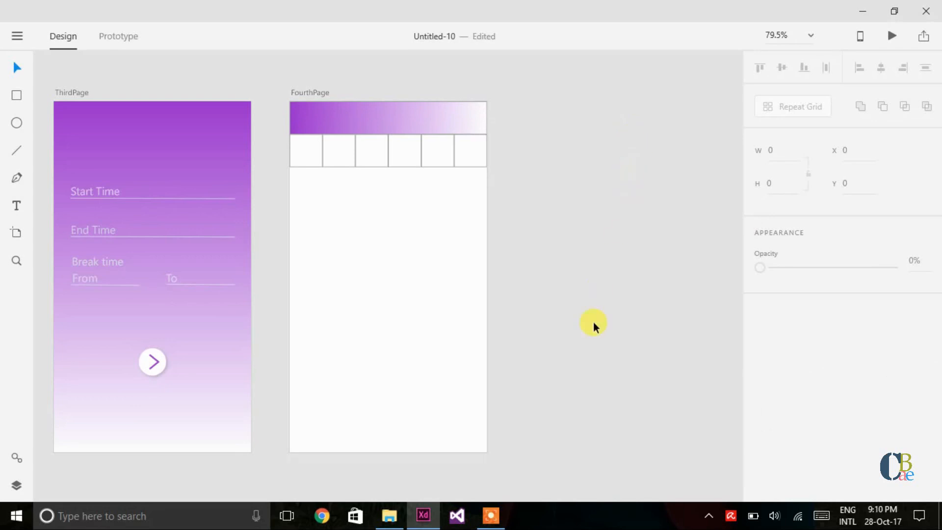
{"action": "left_click", "coordinate": [500, 492]}
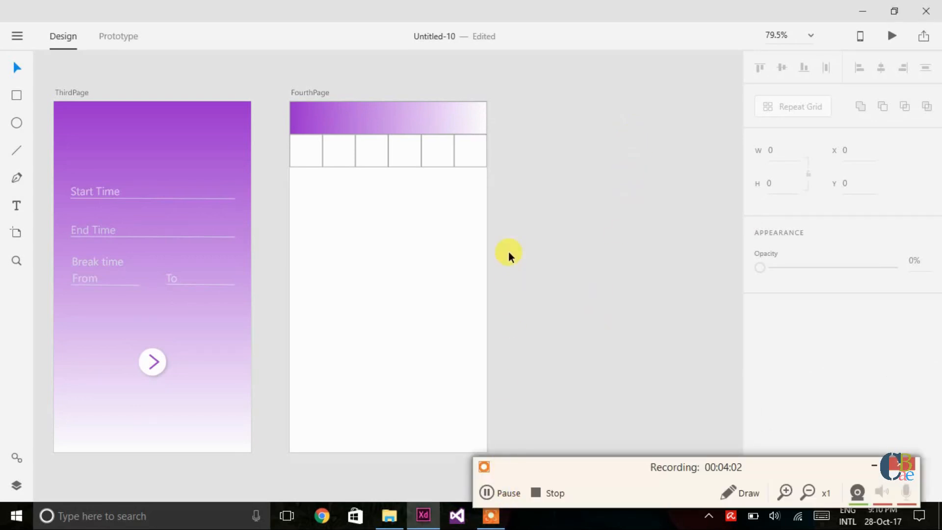
{"action": "left_click", "coordinate": [873, 465]}
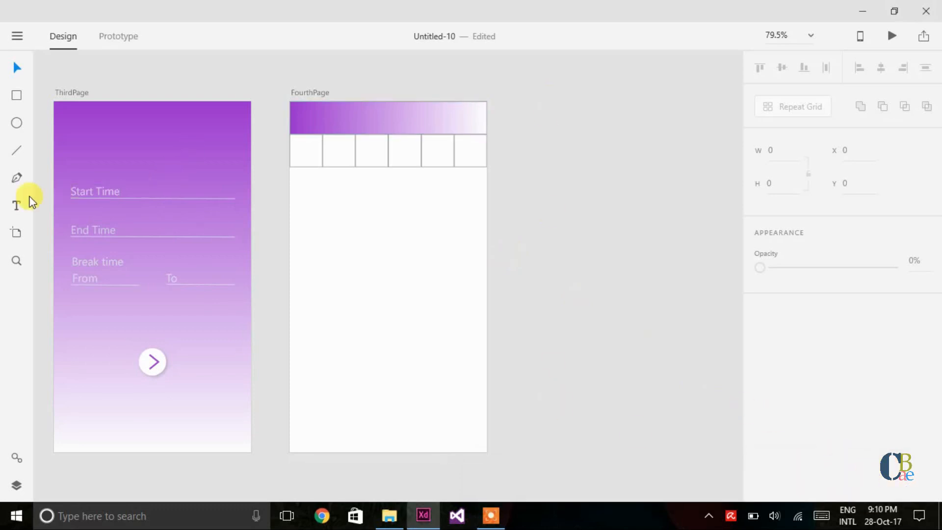
Step: Add the text "TIME TABLE" and place it in the middle of the FourthPage header at X 129, Y 17
{"action": "left_click", "coordinate": [16, 204]}
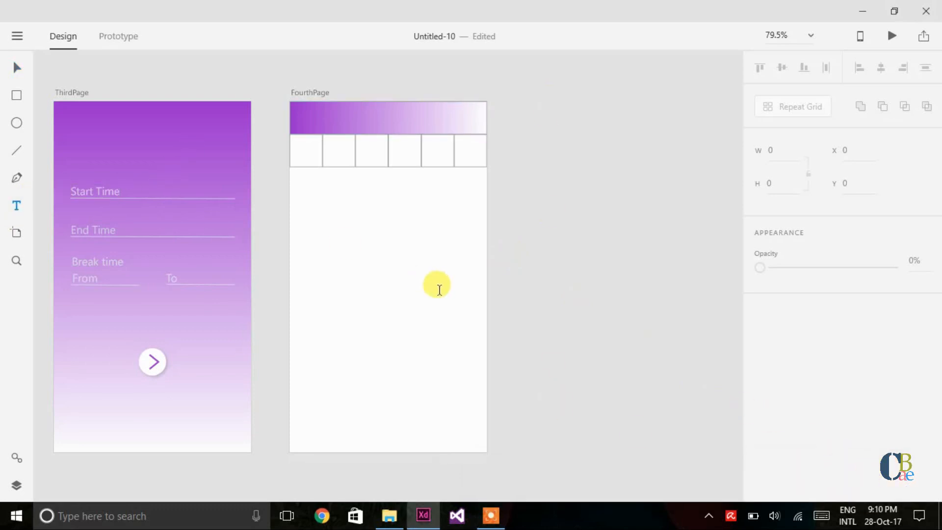
{"action": "left_click", "coordinate": [558, 193]}
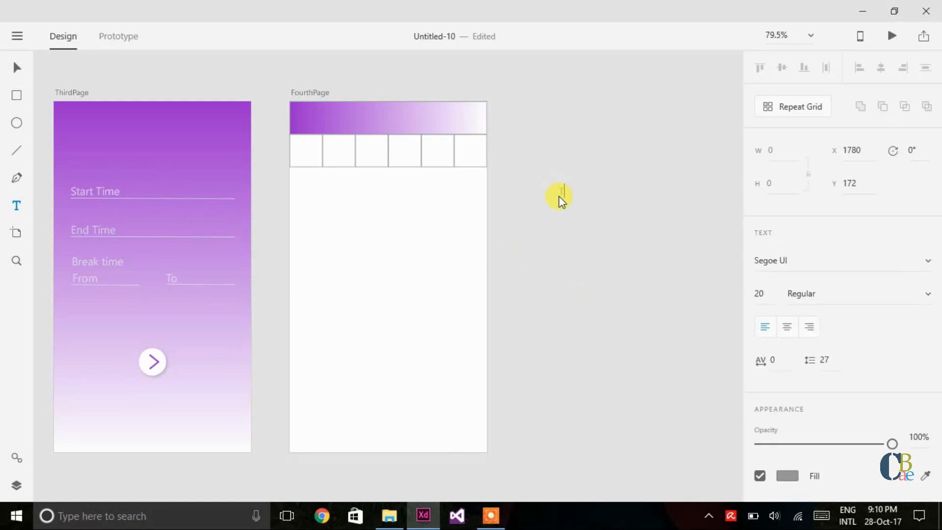
{"action": "type", "text": "TIME TABLE"}
{"action": "key", "text": "Escape"}
{"action": "left_click_drag", "start_coordinate": [600, 190], "coordinate": [401, 118]}
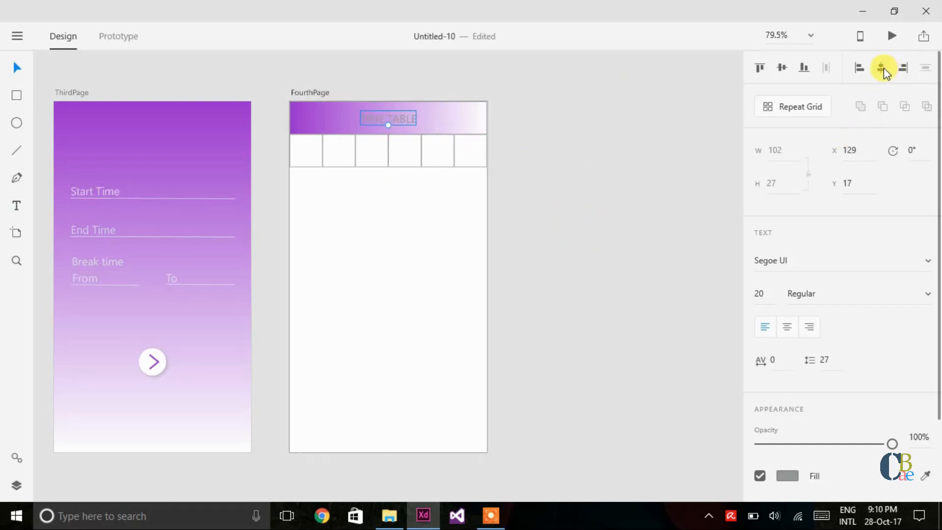
Step: Set the TIME TABLE title's font size to 30 and centre it horizontally on the artboard
{"action": "double_click", "coordinate": [759, 293]}
{"action": "type", "text": "30"}
{"action": "key", "text": "Return"}
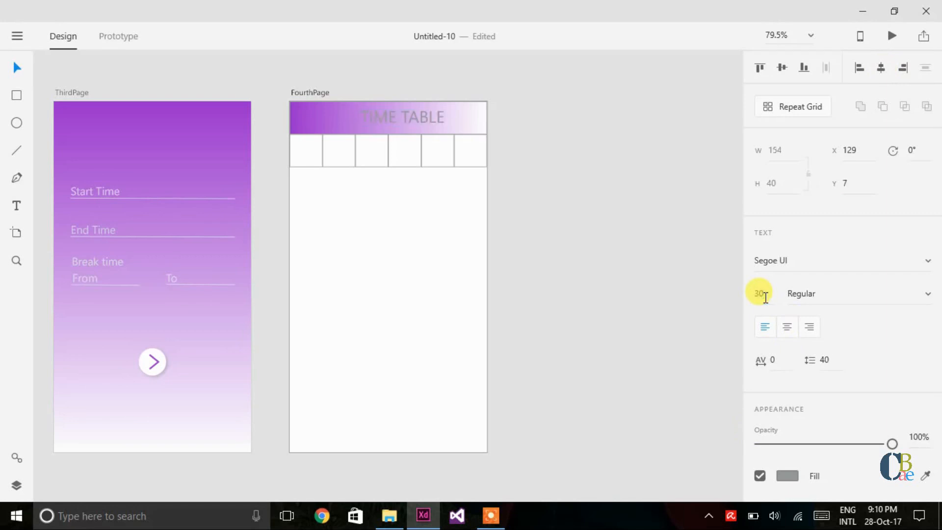
{"action": "left_click", "coordinate": [881, 71]}
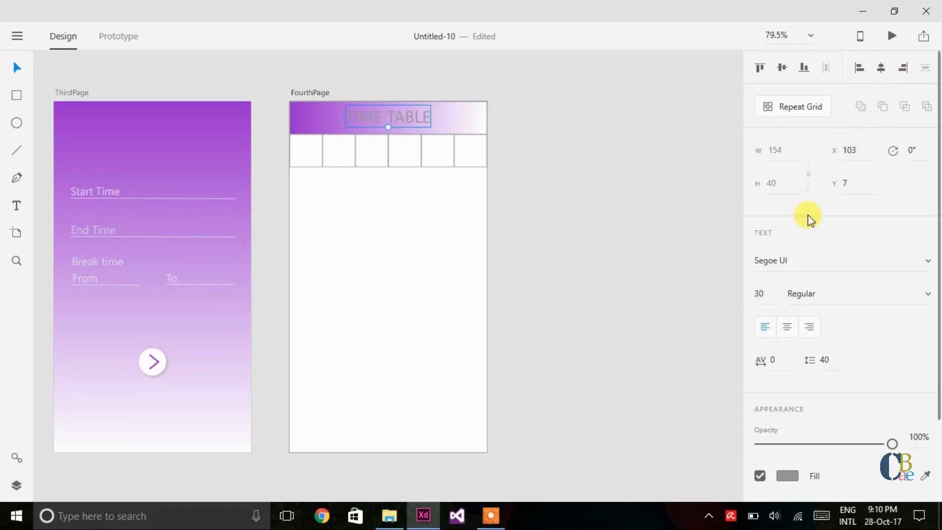
Step: Change the TIME TABLE title's fill colour to black and deselect it
{"action": "scroll", "coordinate": [770, 420], "scroll_direction": "down", "scroll_amount": 2}
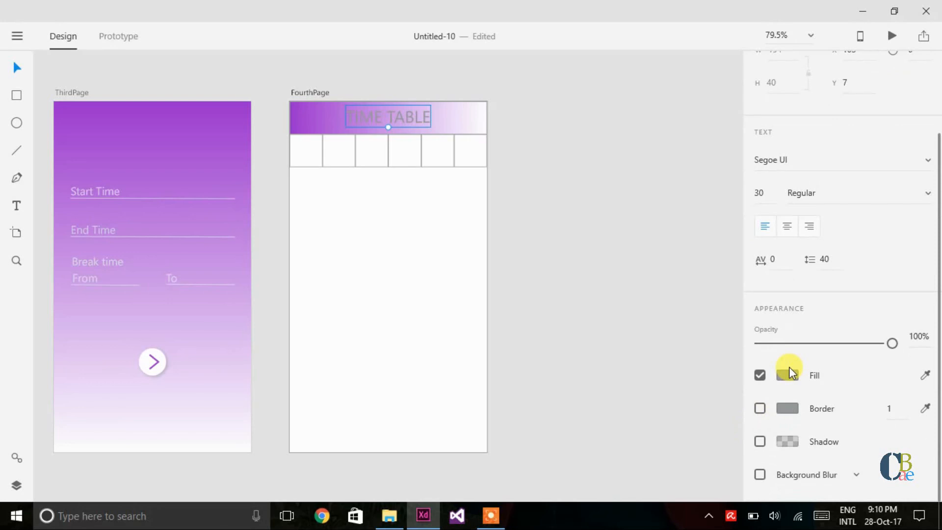
{"action": "left_click", "coordinate": [788, 374]}
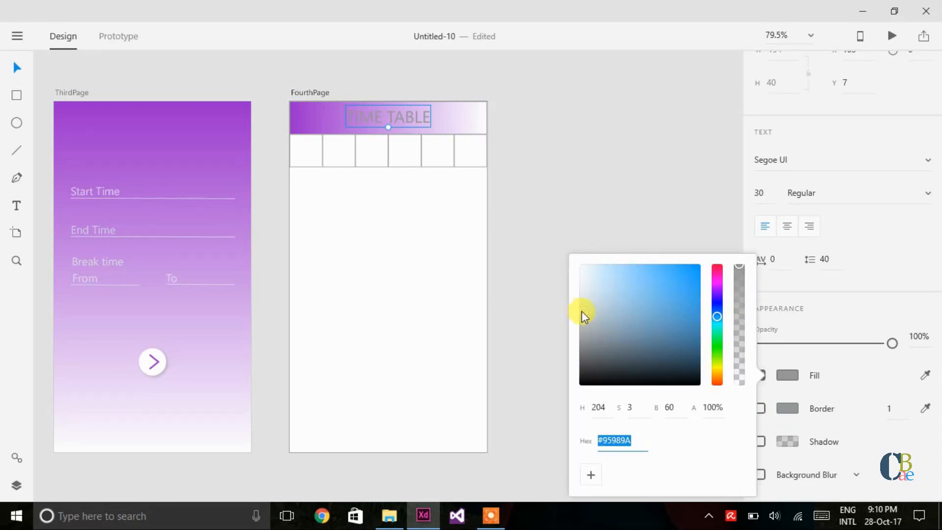
{"action": "left_click", "coordinate": [582, 382]}
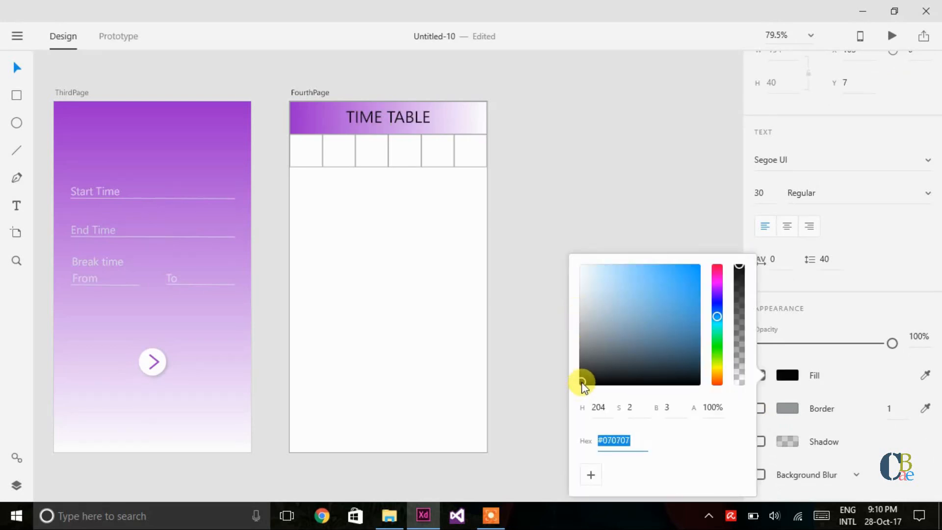
{"action": "left_click_drag", "start_coordinate": [581, 382], "coordinate": [573, 387]}
{"action": "left_click", "coordinate": [347, 199]}
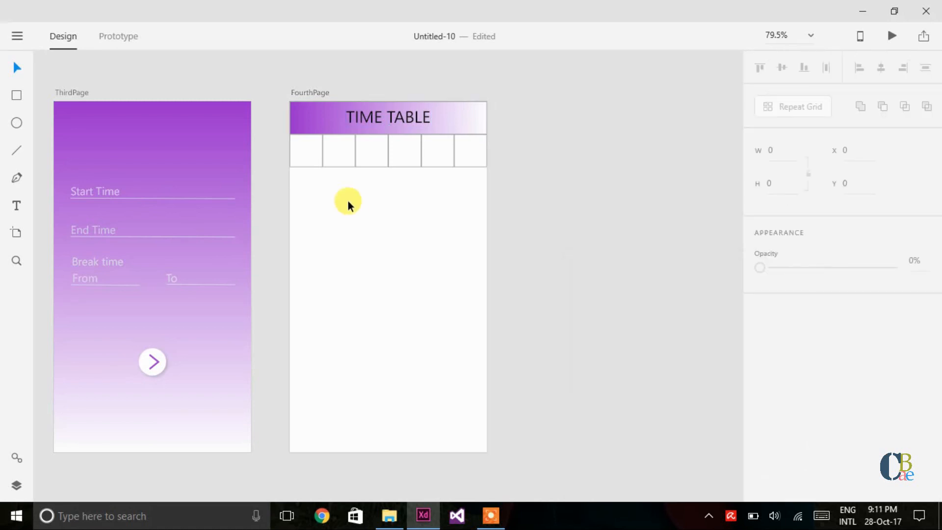
{"action": "left_click", "coordinate": [302, 161]}
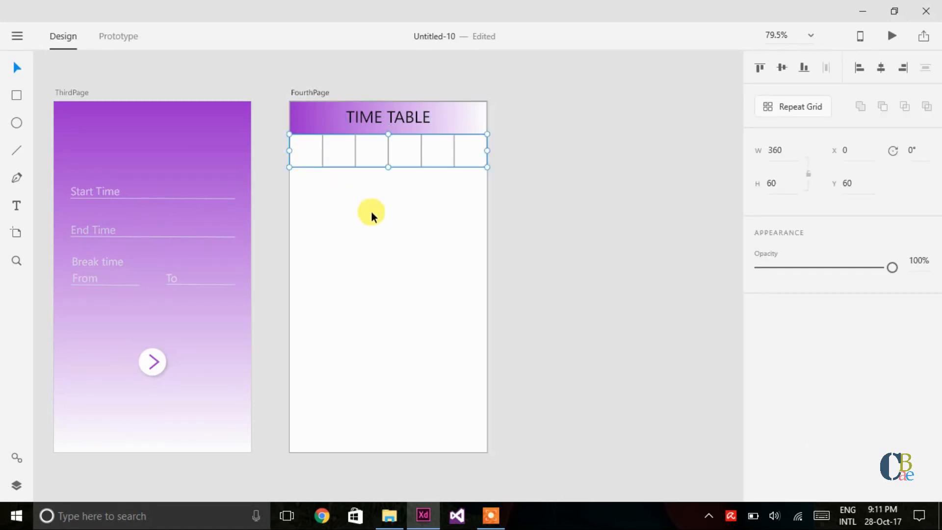
{"action": "left_click", "coordinate": [347, 216]}
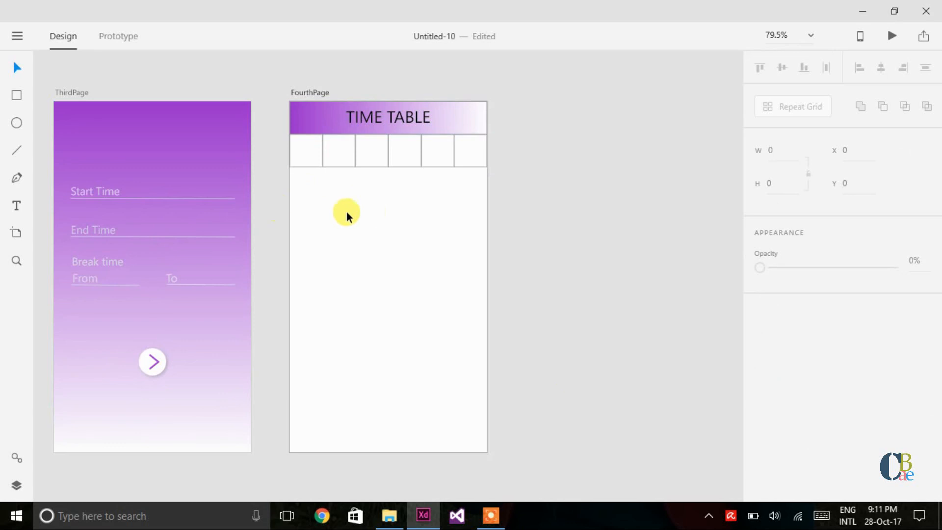
Step: Add separate text labels MON, TUE and WED on the empty canvas beside the FourthPage artboard
{"action": "left_click", "coordinate": [16, 205]}
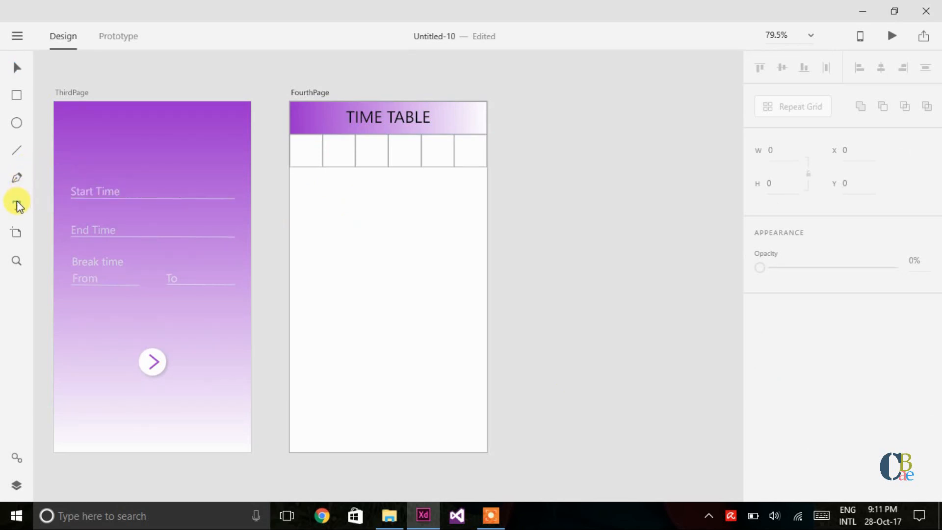
{"action": "left_click", "coordinate": [536, 228]}
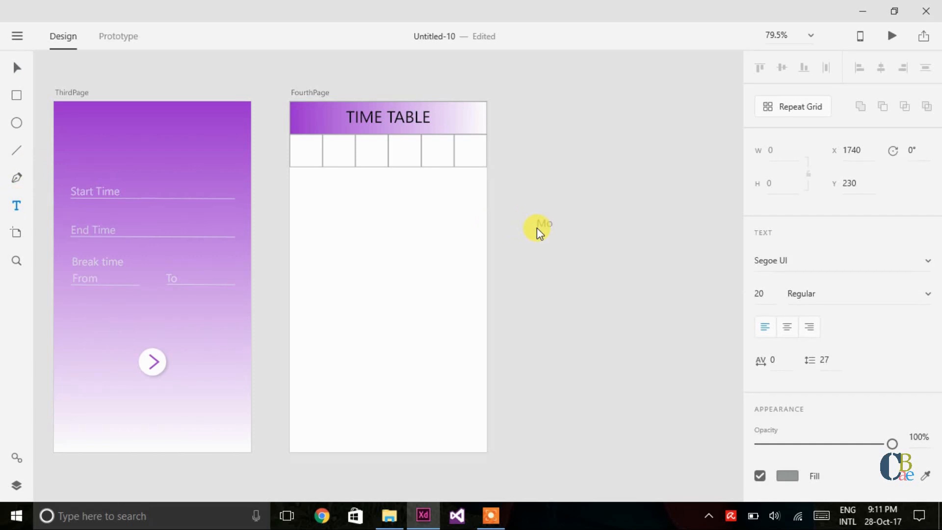
{"action": "key", "text": "Escape"}
{"action": "left_click", "coordinate": [552, 287]}
{"action": "type", "text": "TUE"}
{"action": "key", "text": "Escape"}
{"action": "left_click", "coordinate": [601, 176]}
{"action": "type", "text": "WED"}
{"action": "key", "text": "Escape"}
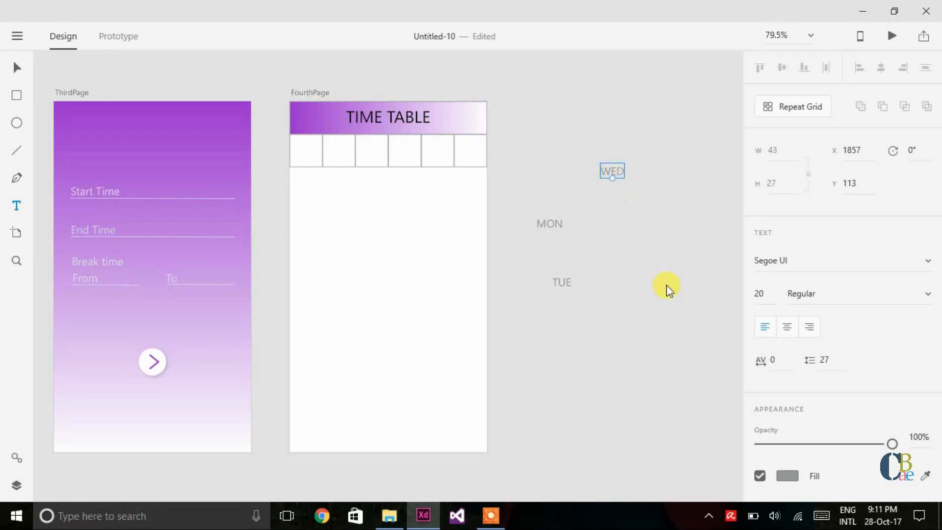
Step: Add separate text labels THU, FRI and SAT on the empty canvas beside the FourthPage artboard
{"action": "left_click", "coordinate": [666, 284]}
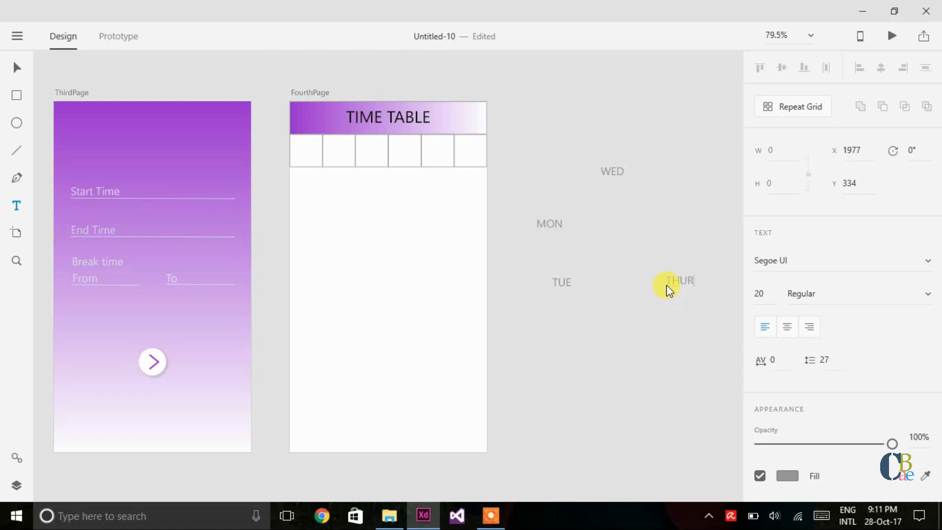
{"action": "type", "text": "THUR"}
{"action": "key", "text": "BackSpace"}
{"action": "key", "text": "Escape"}
{"action": "left_click", "coordinate": [595, 313]}
{"action": "type", "text": "FRI"}
{"action": "key", "text": "Escape"}
{"action": "key", "text": "Escape"}
{"action": "key", "text": "Escape"}
Step: Move the MON label into the first cell at X 7, Y 76 and set its fill to black
{"action": "key", "text": "v"}
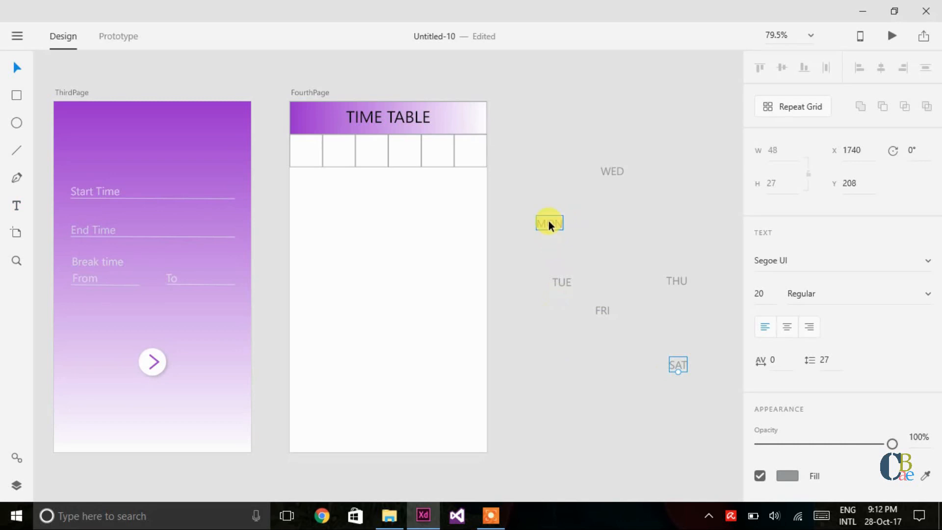
{"action": "left_click_drag", "start_coordinate": [548, 221], "coordinate": [305, 148]}
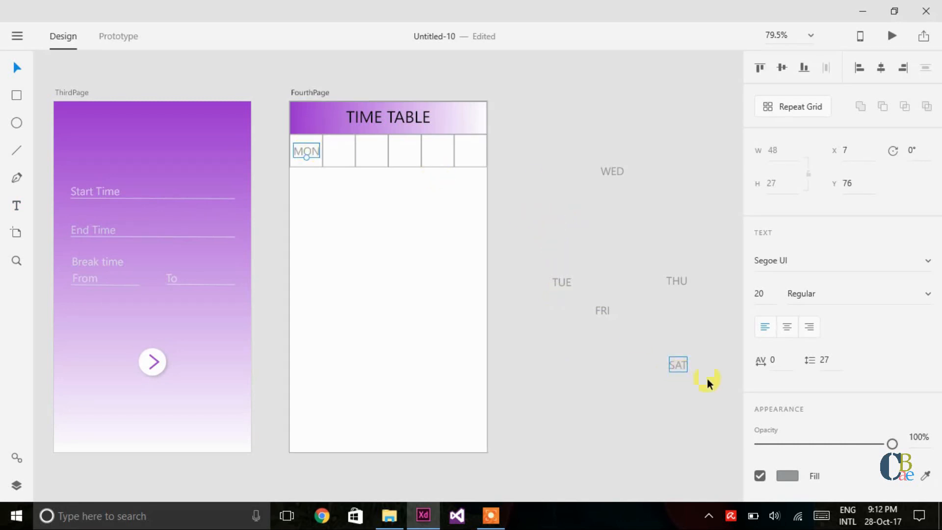
{"action": "left_click", "coordinate": [793, 475]}
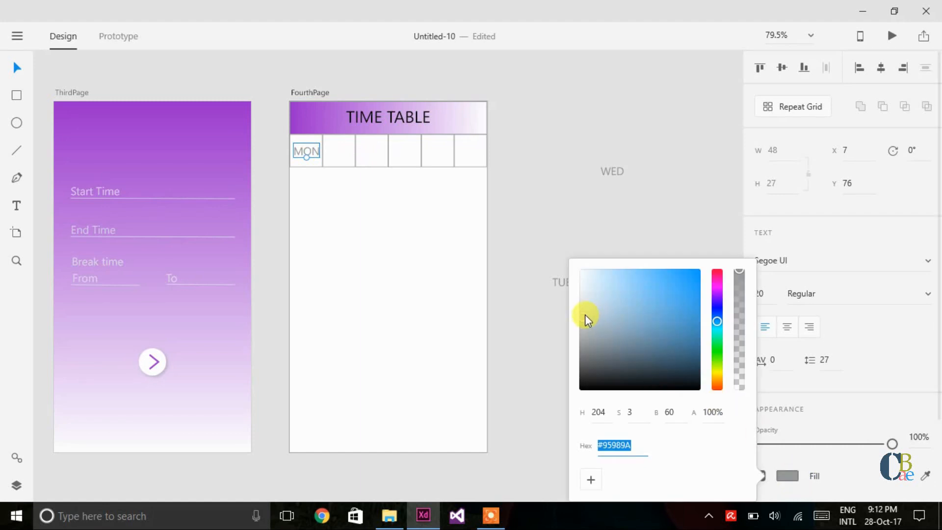
{"action": "left_click_drag", "start_coordinate": [584, 314], "coordinate": [574, 393]}
{"action": "left_click", "coordinate": [530, 334]}
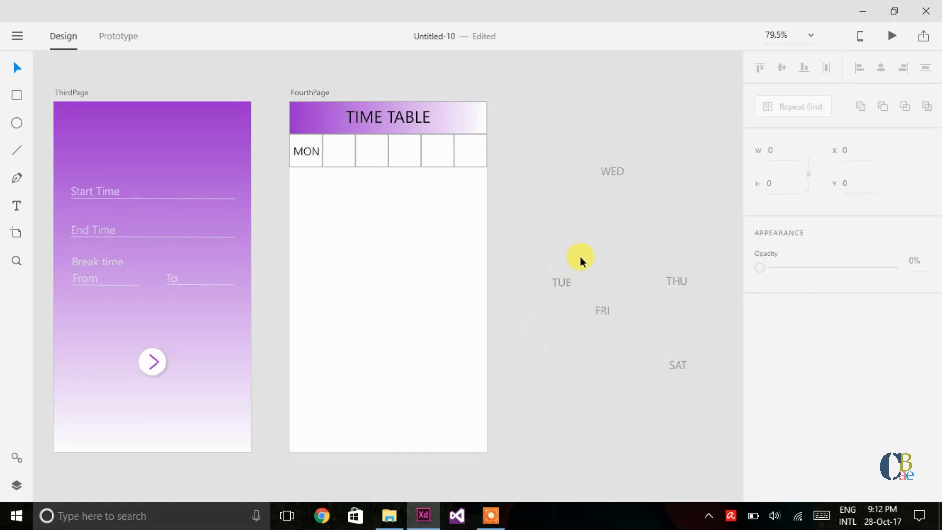
Step: Move the TUE label into the second cell at X 74, Y 76 and set its fill to black (#000000)
{"action": "left_click_drag", "start_coordinate": [557, 279], "coordinate": [335, 147]}
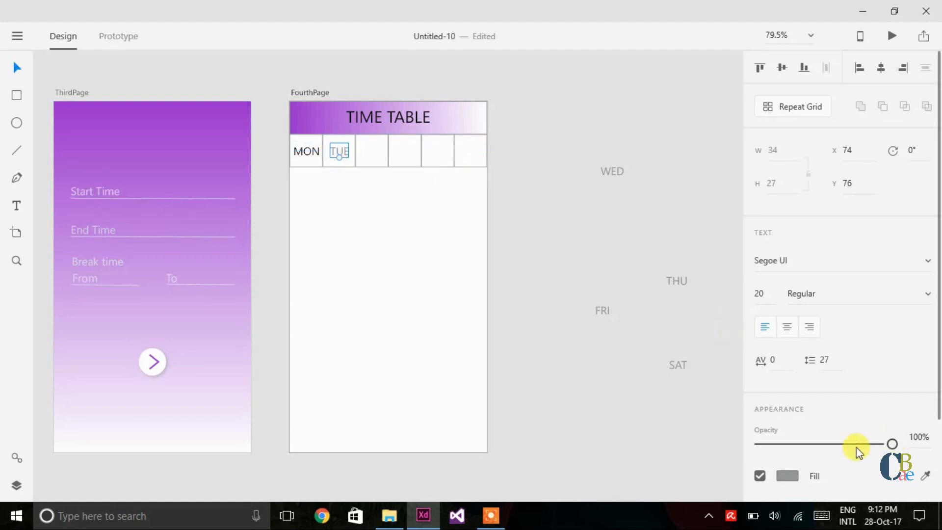
{"action": "left_click", "coordinate": [788, 475]}
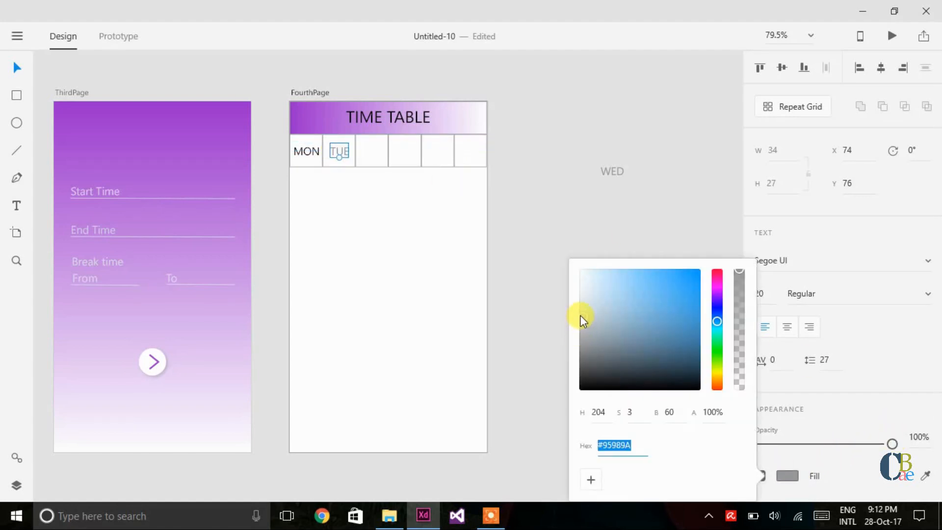
{"action": "left_click_drag", "start_coordinate": [581, 317], "coordinate": [569, 390]}
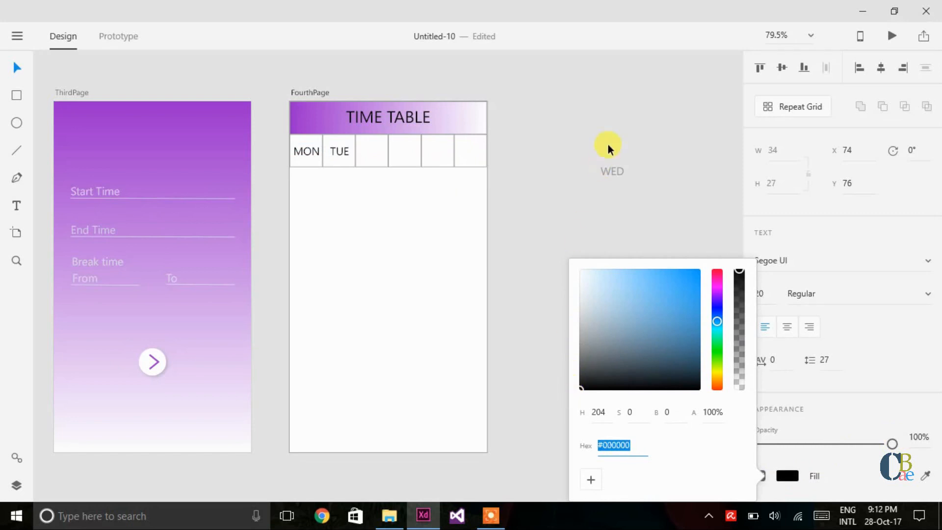
Step: Move the WED label into the third cell at X 130, Y 76 and set its fill to black (#000000)
{"action": "left_click_drag", "start_coordinate": [610, 170], "coordinate": [369, 149]}
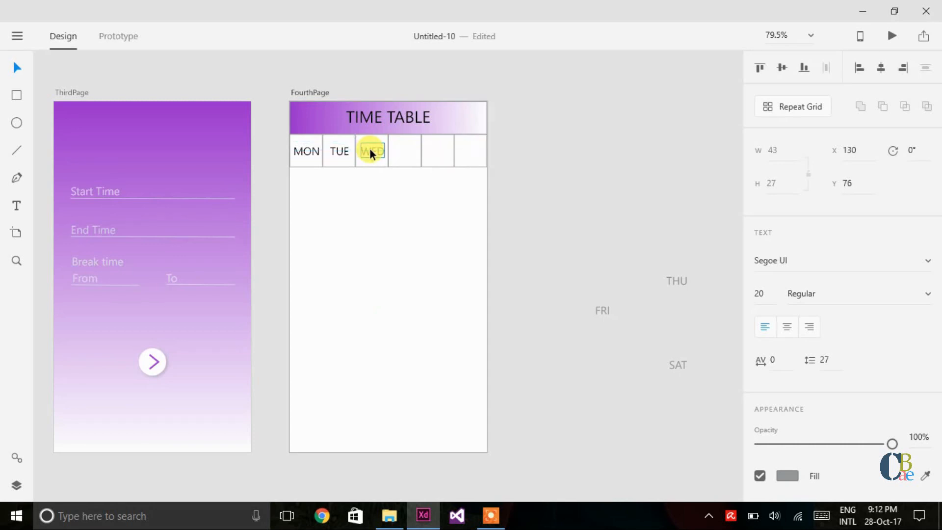
{"action": "left_click", "coordinate": [564, 260]}
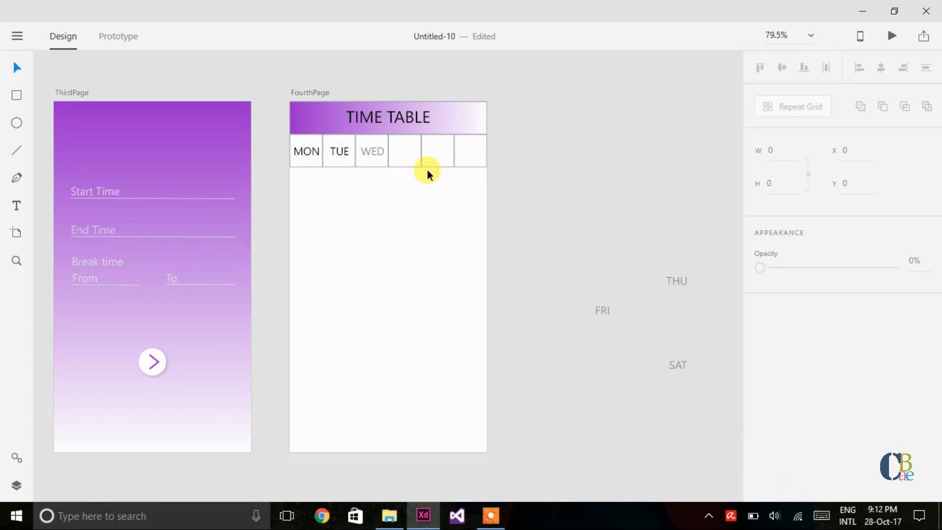
{"action": "left_click", "coordinate": [377, 149]}
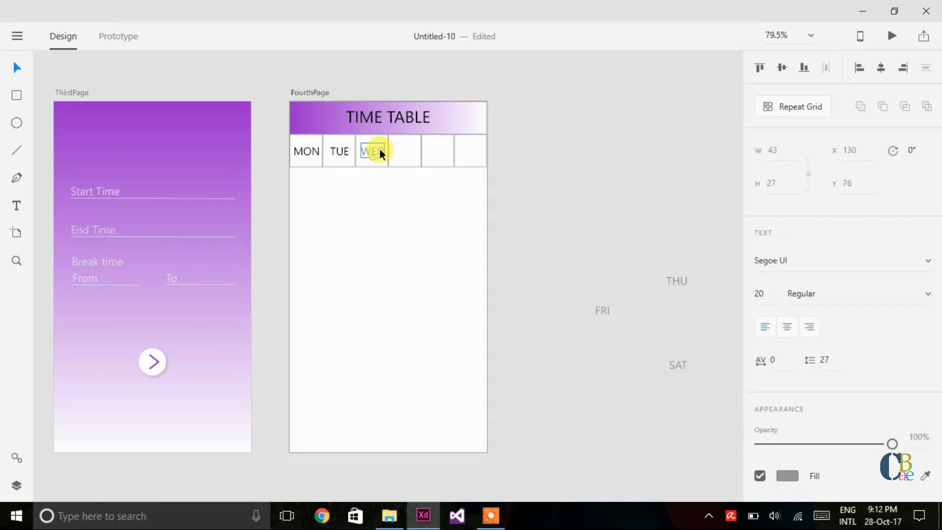
{"action": "left_click", "coordinate": [786, 476]}
{"action": "left_click_drag", "start_coordinate": [587, 315], "coordinate": [579, 399]}
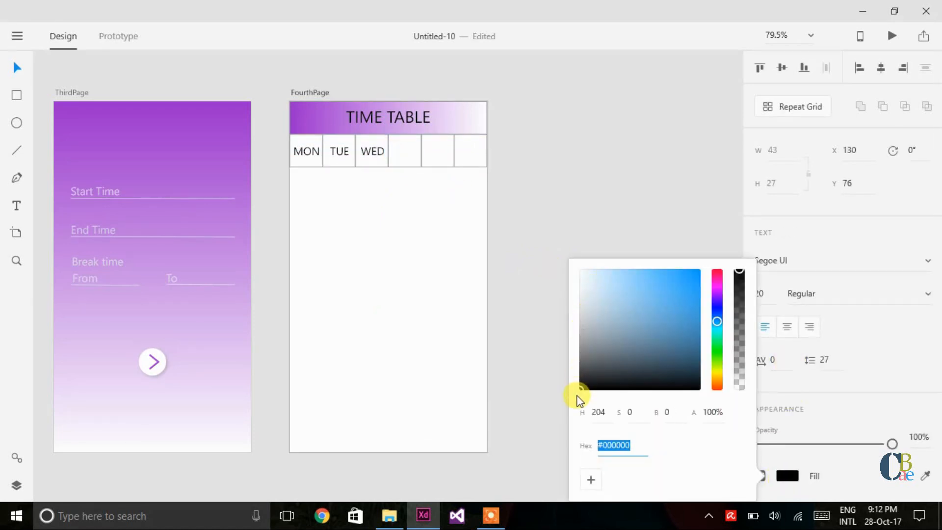
Step: Change the fill of the WED, TUE and MON labels to purple #962BCB
{"action": "left_click", "coordinate": [610, 445]}
{"action": "type", "text": "#961BCB"}
{"action": "key", "text": "Return"}
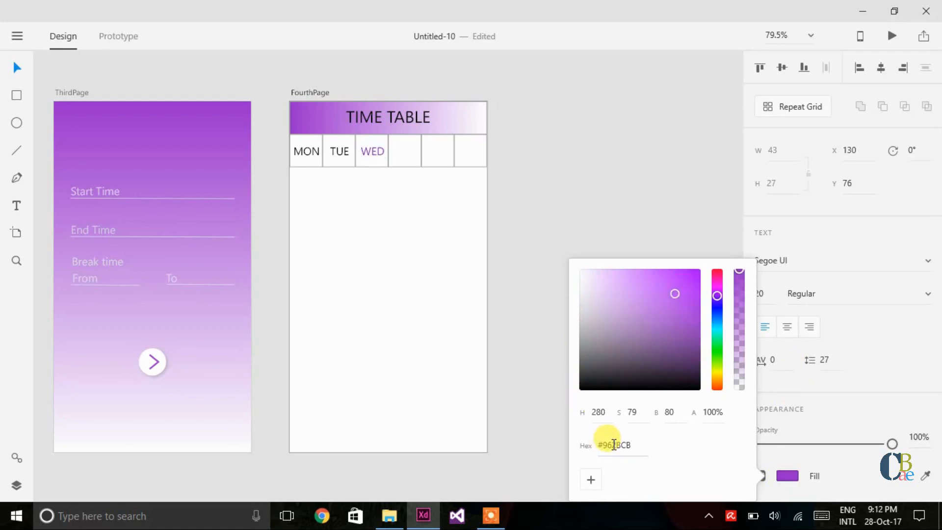
{"action": "left_click", "coordinate": [346, 153]}
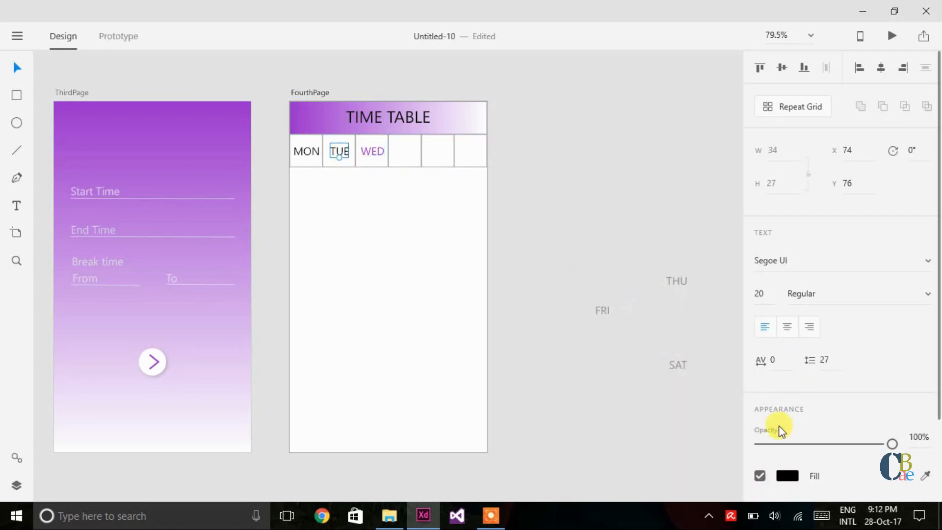
{"action": "left_click", "coordinate": [785, 475]}
{"action": "type", "text": "#962BCB"}
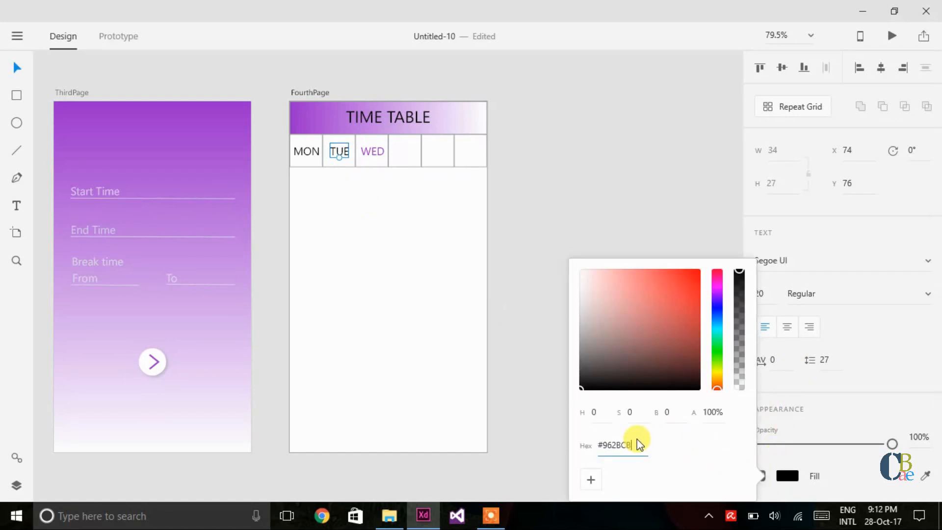
{"action": "key", "text": "Return"}
{"action": "left_click", "coordinate": [299, 151]}
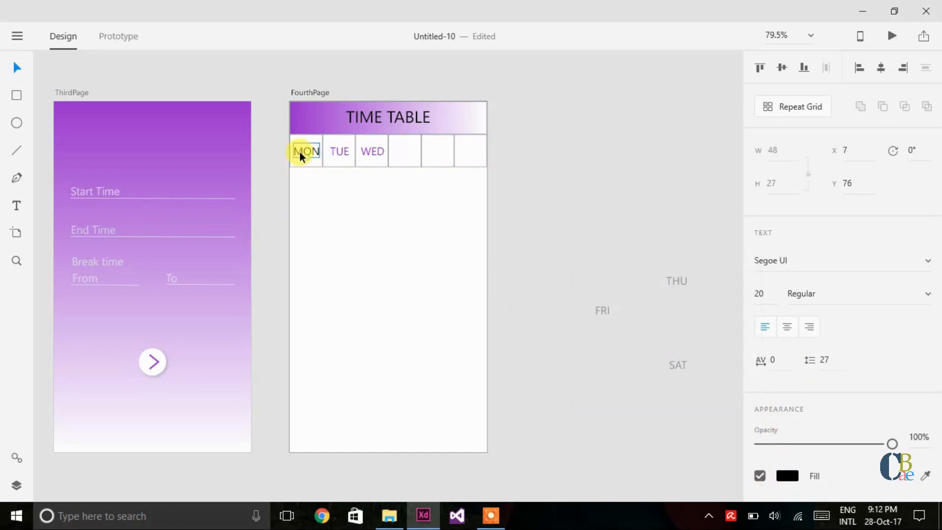
{"action": "left_click", "coordinate": [787, 475]}
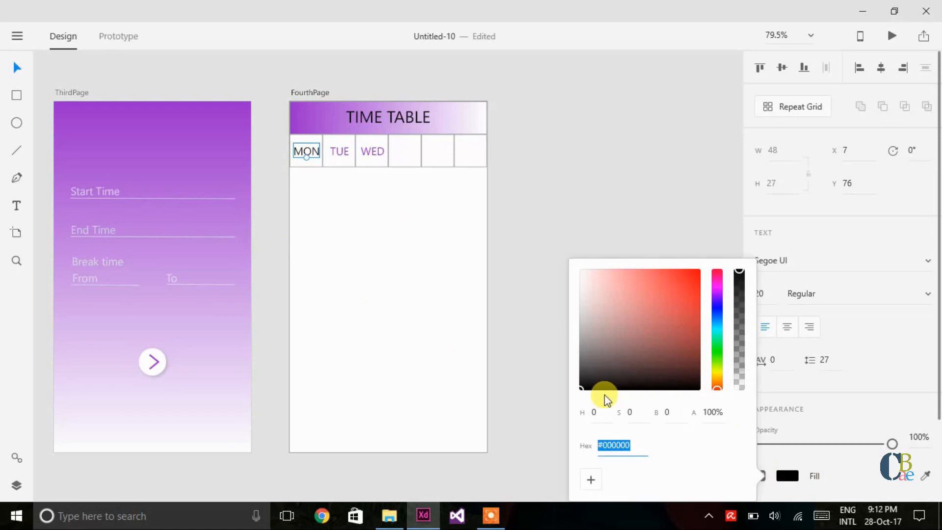
{"action": "type", "text": "#962BCB"}
{"action": "key", "text": "Return"}
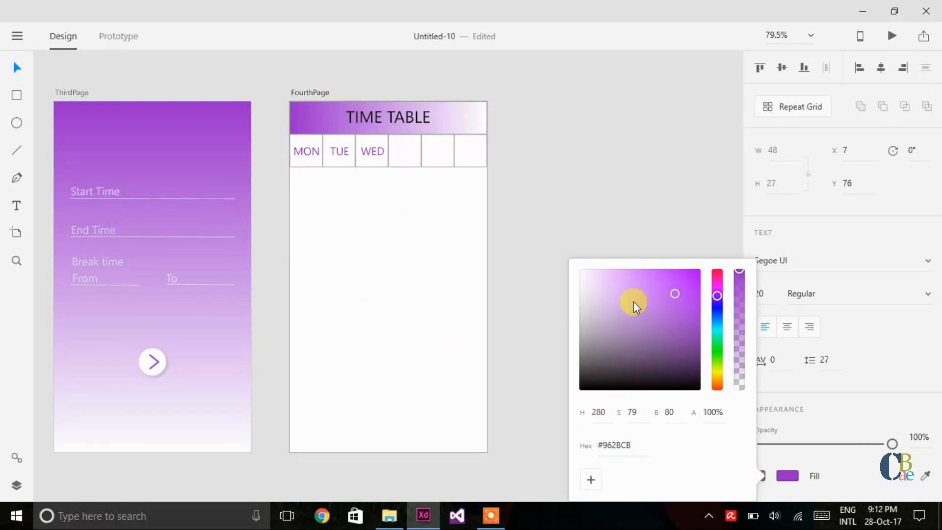
{"action": "left_click", "coordinate": [652, 209]}
Step: Move the THU label into the fourth cell at X 191, Y 76 and give it the other day labels' purple fill
{"action": "left_click_drag", "start_coordinate": [676, 279], "coordinate": [405, 148]}
{"action": "left_click", "coordinate": [787, 476]}
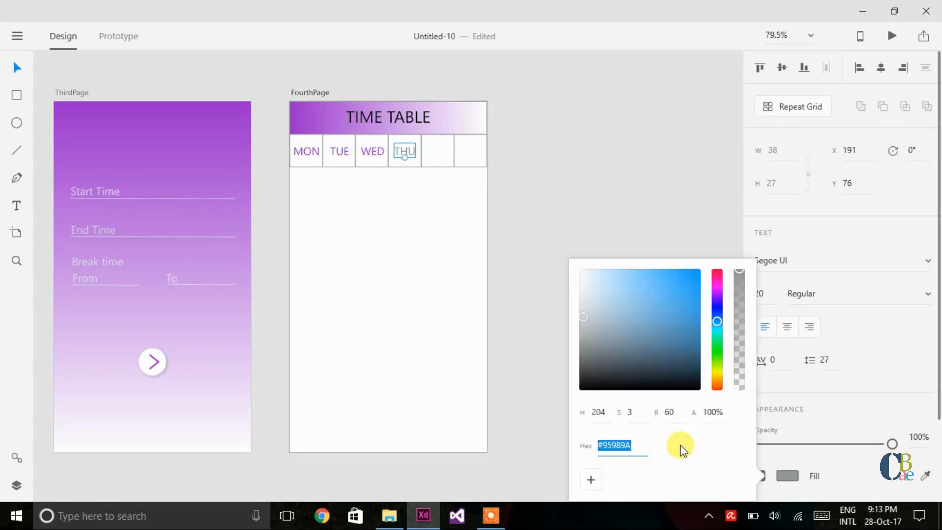
{"action": "type", "text": "#9A2BCE"}
{"action": "key", "text": "Return"}
{"action": "left_click", "coordinate": [644, 108]}
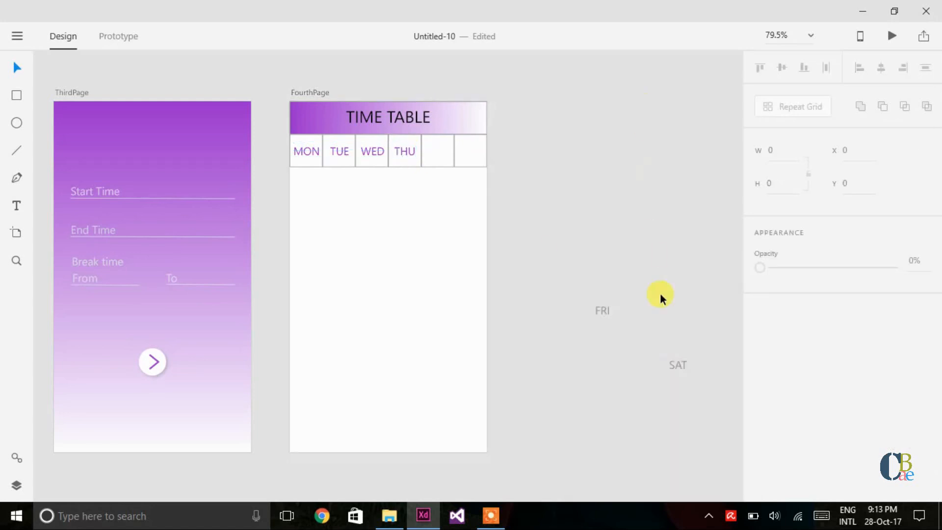
Step: Place the FRI label in the fifth cell at X 254, Y 76 and set its fill to #962BCB
{"action": "left_click_drag", "start_coordinate": [602, 310], "coordinate": [436, 149]}
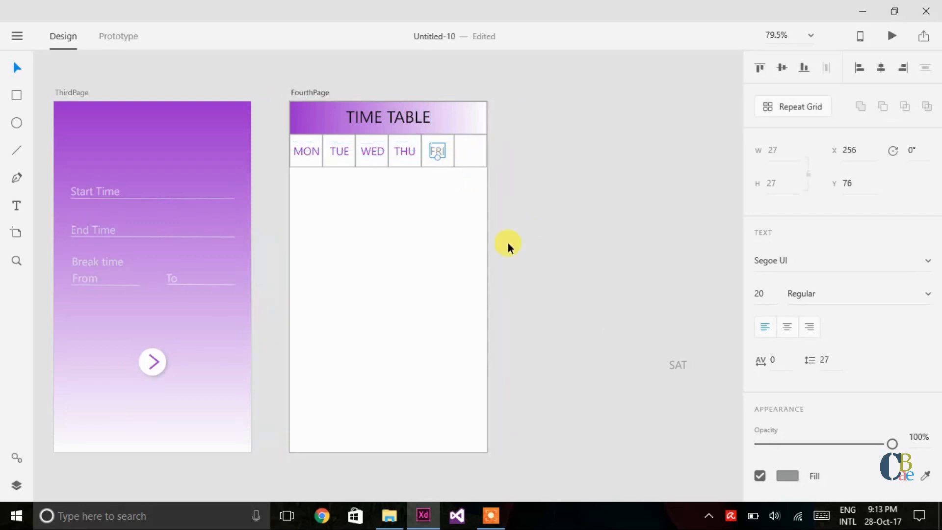
{"action": "key", "text": "Left"}
{"action": "key", "text": "Left"}
{"action": "left_click", "coordinate": [792, 475]}
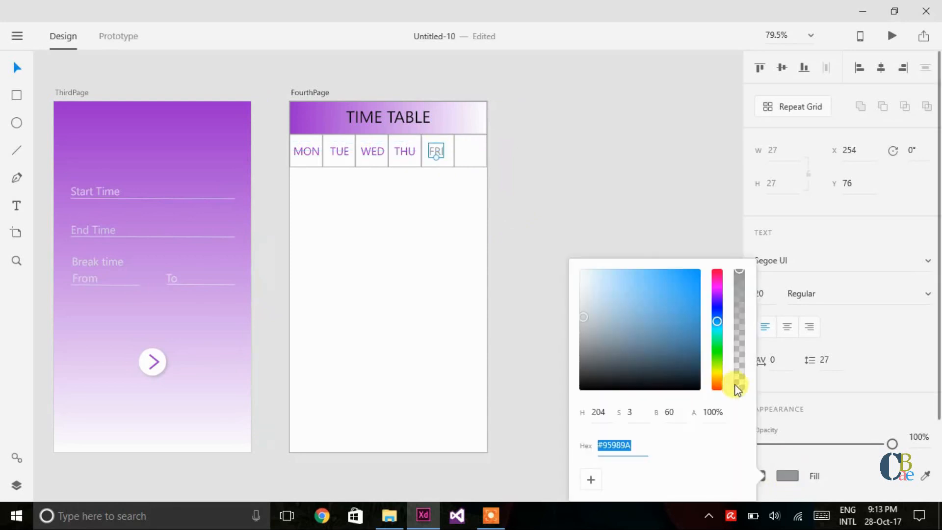
{"action": "type", "text": "#962BCB"}
{"action": "key", "text": "Return"}
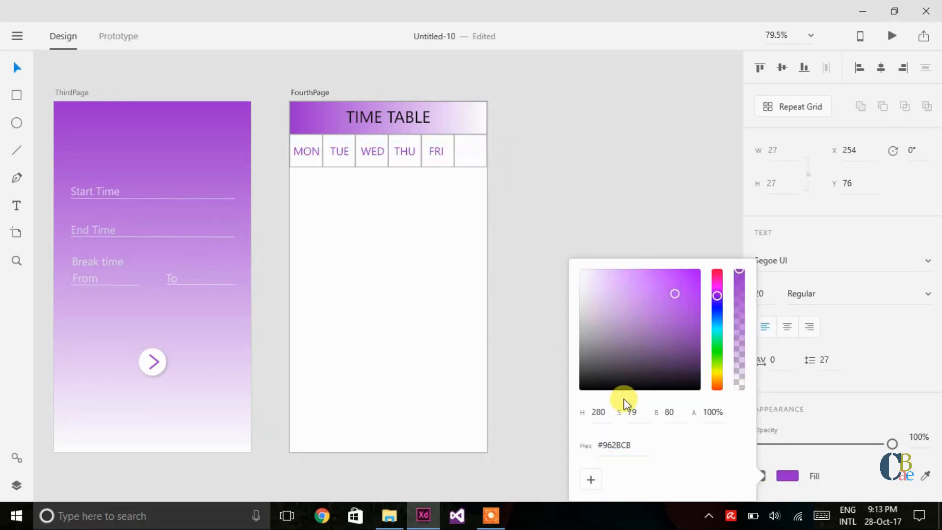
{"action": "left_click", "coordinate": [598, 281]}
Step: Place the SAT label in the sixth cell at X 312, Y 76 and set its fill to #962BCB
{"action": "left_click_drag", "start_coordinate": [685, 364], "coordinate": [479, 150]}
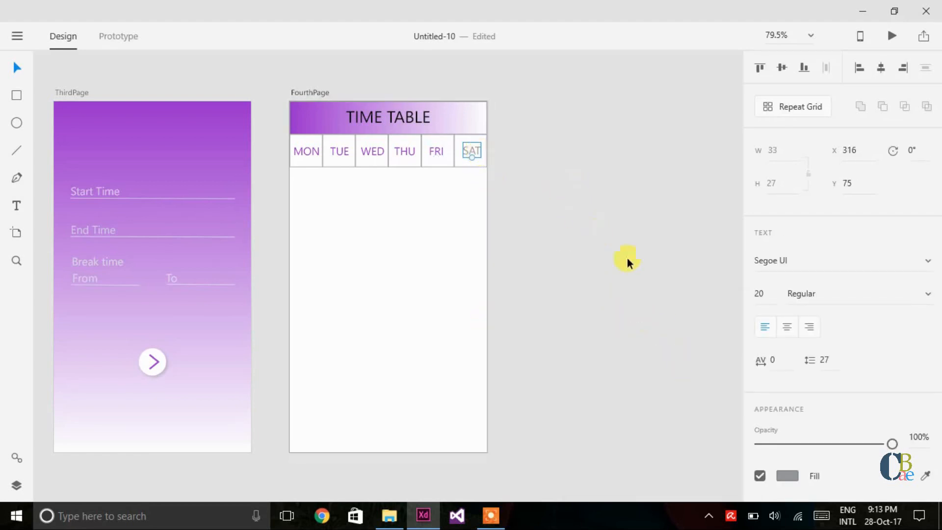
{"action": "left_click", "coordinate": [786, 475]}
{"action": "type", "text": "#962BCB"}
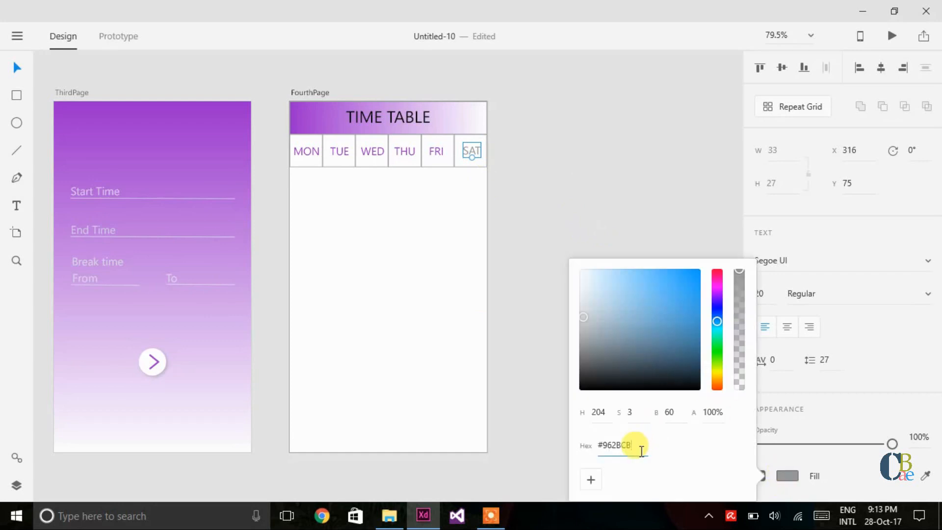
{"action": "key", "text": "Return"}
{"action": "key", "text": "Down"}
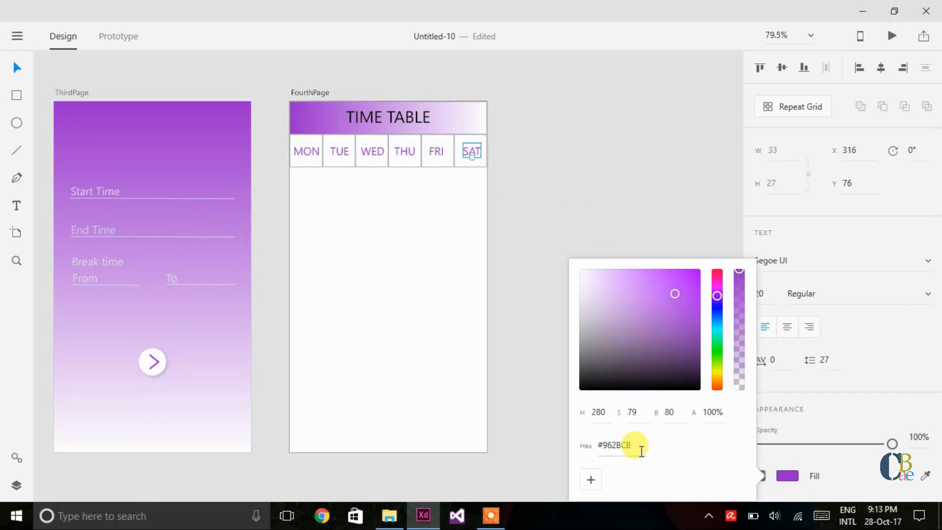
{"action": "key", "text": "Left"}
{"action": "key", "text": "Left"}
{"action": "key", "text": "Left"}
{"action": "key", "text": "Left"}
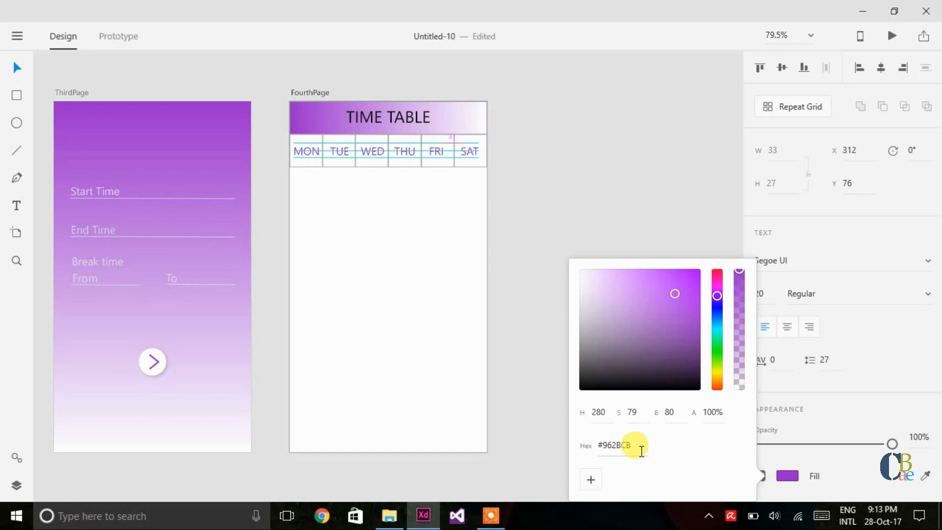
{"action": "left_click", "coordinate": [609, 174]}
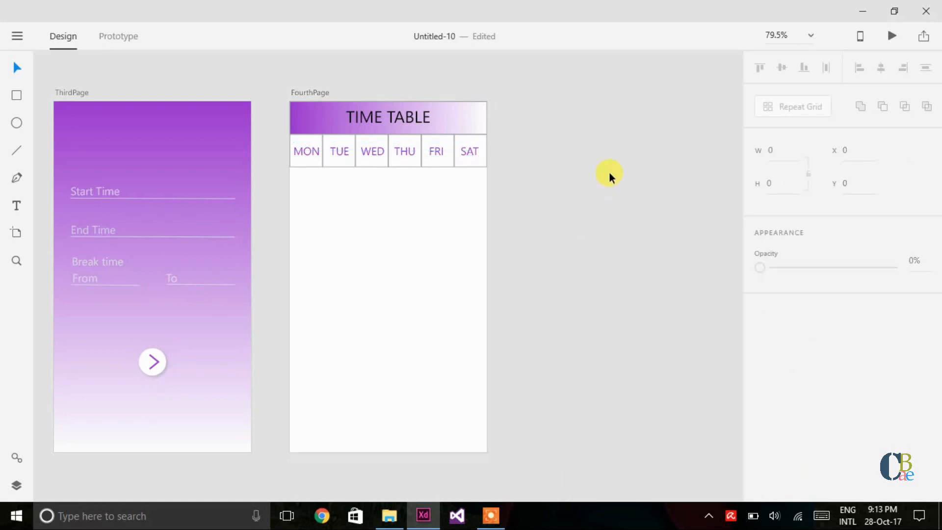
Step: Ungroup the row of day cells on FourthPage and remove the border from all six cells
{"action": "left_click", "coordinate": [322, 161]}
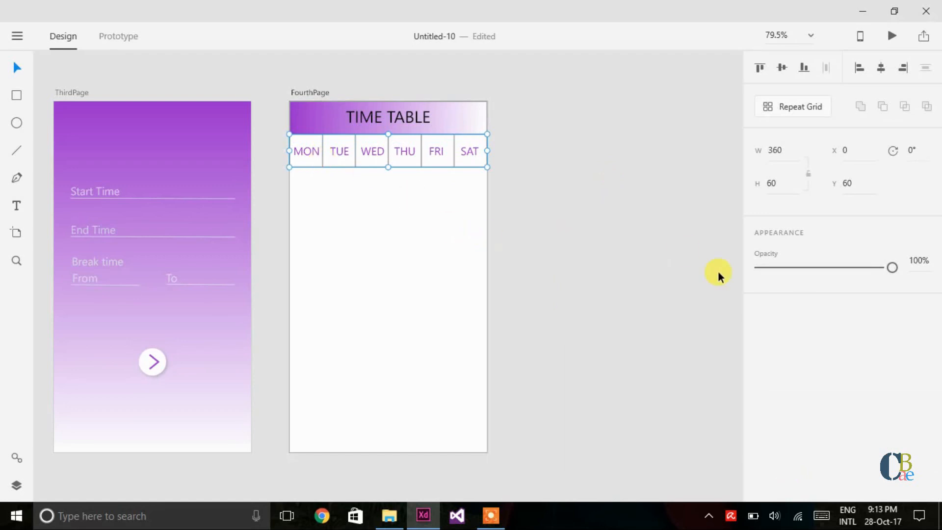
{"action": "double_click", "coordinate": [427, 158]}
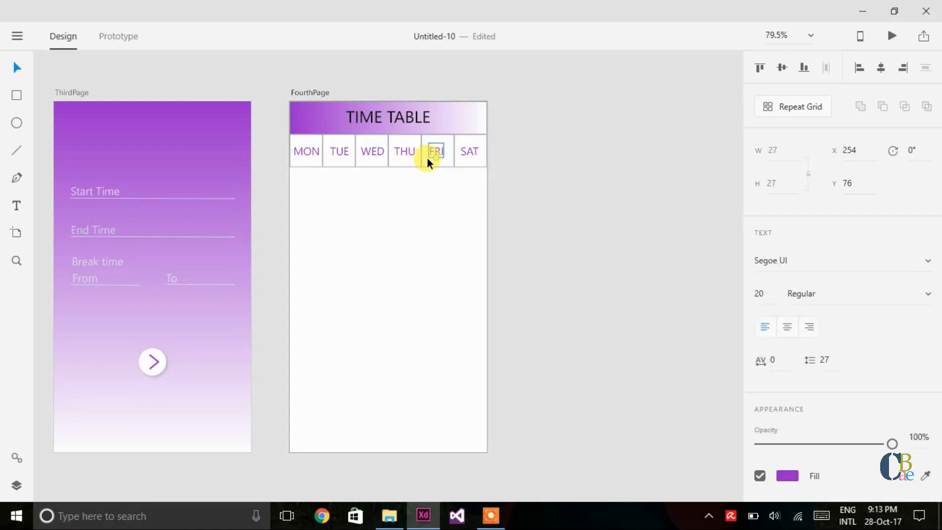
{"action": "key", "text": "Escape"}
{"action": "right_click", "coordinate": [414, 161]}
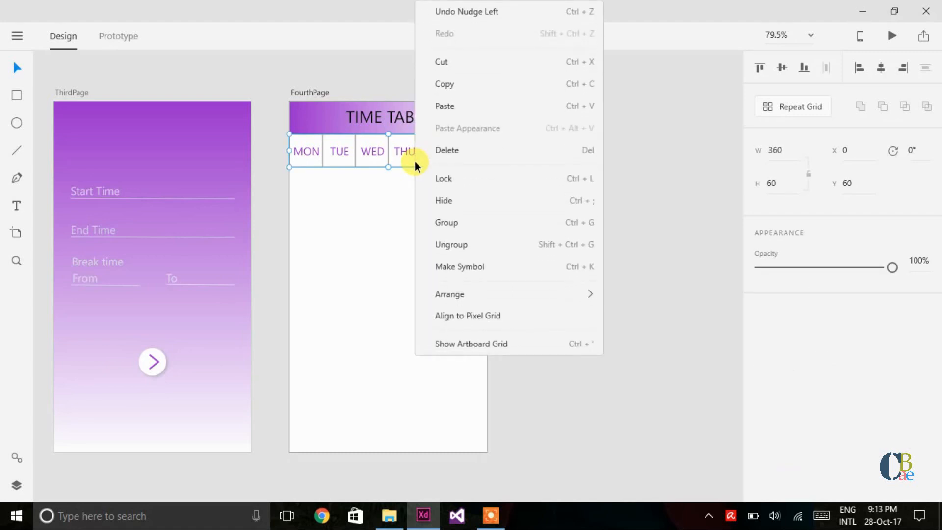
{"action": "left_click", "coordinate": [451, 244]}
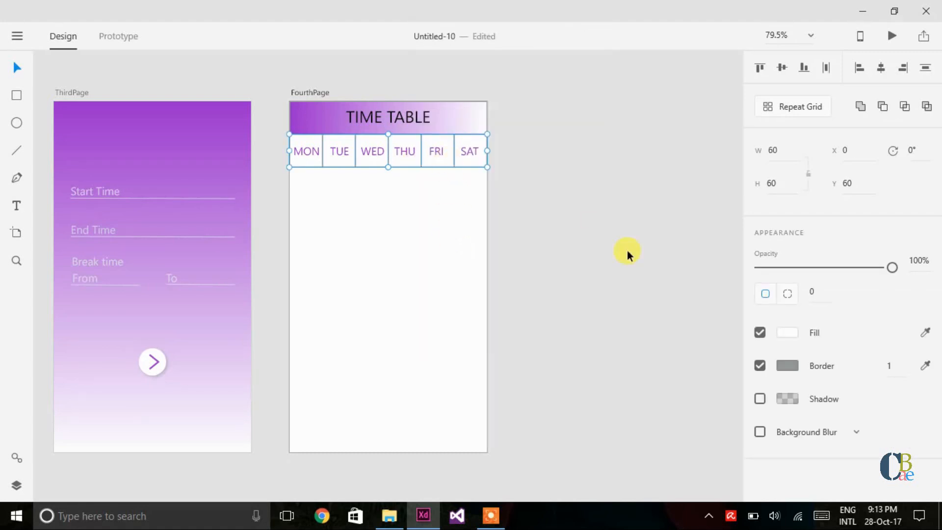
{"action": "left_click", "coordinate": [760, 366]}
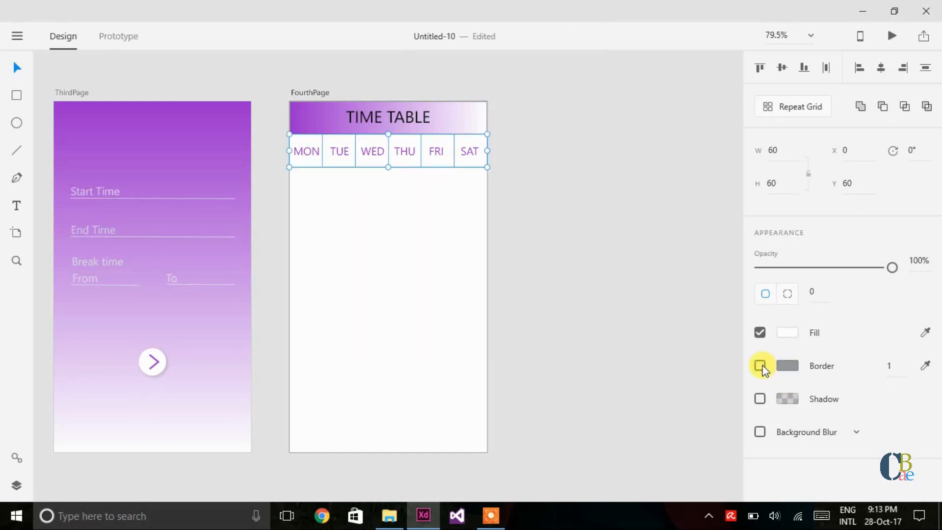
{"action": "left_click", "coordinate": [605, 314]}
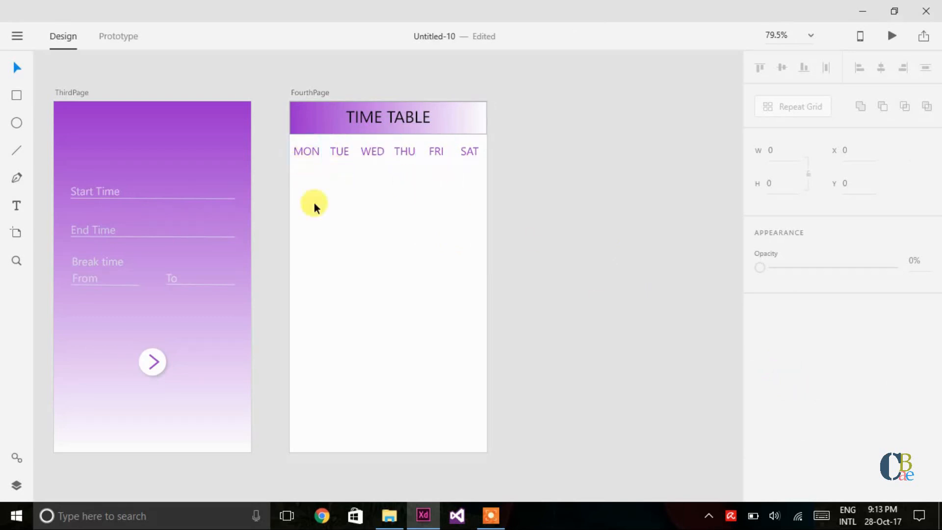
Step: Draw a short horizontal line below the day labels on FourthPage, with width 60 and border thickness 2
{"action": "left_click", "coordinate": [17, 150]}
{"action": "left_click_drag", "start_coordinate": [337, 234], "coordinate": [361, 234]}
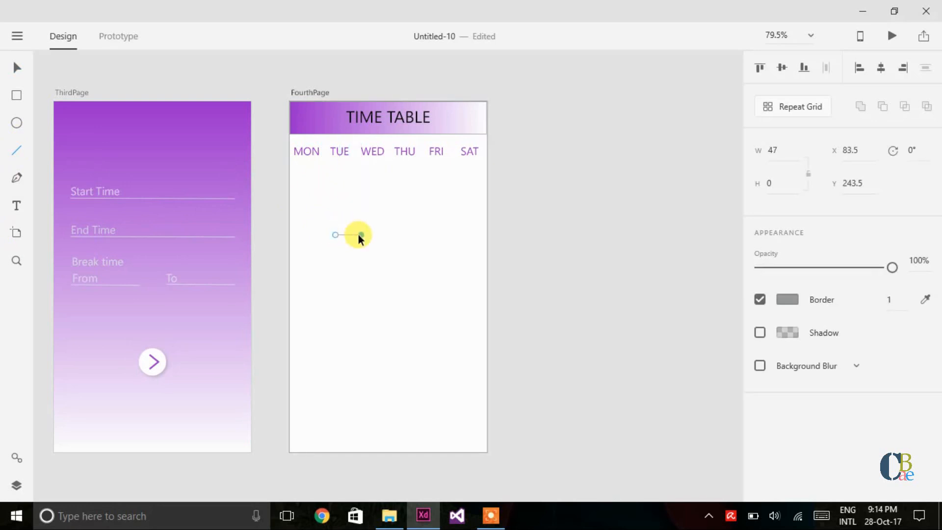
{"action": "left_click", "coordinate": [773, 151]}
{"action": "type", "text": "60"}
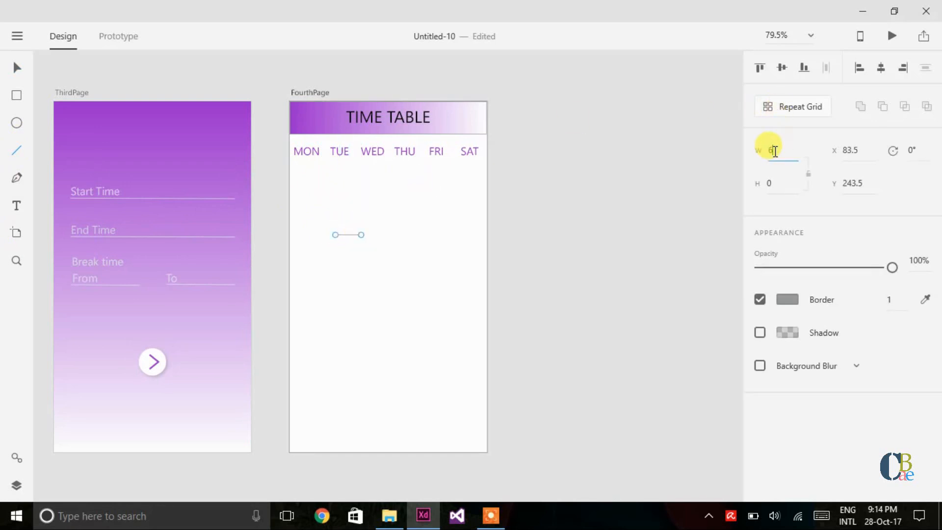
{"action": "key", "text": "Return"}
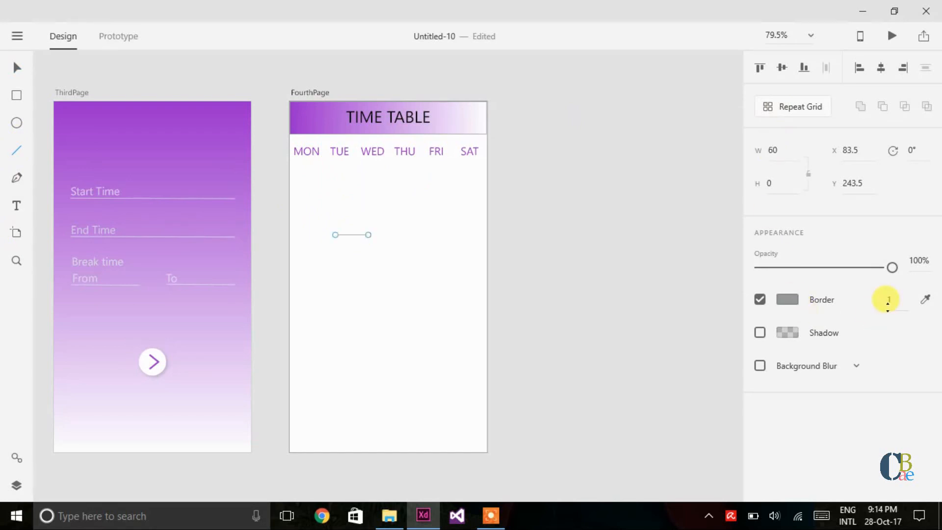
{"action": "left_click", "coordinate": [892, 300]}
{"action": "type", "text": "2"}
{"action": "key", "text": "Return"}
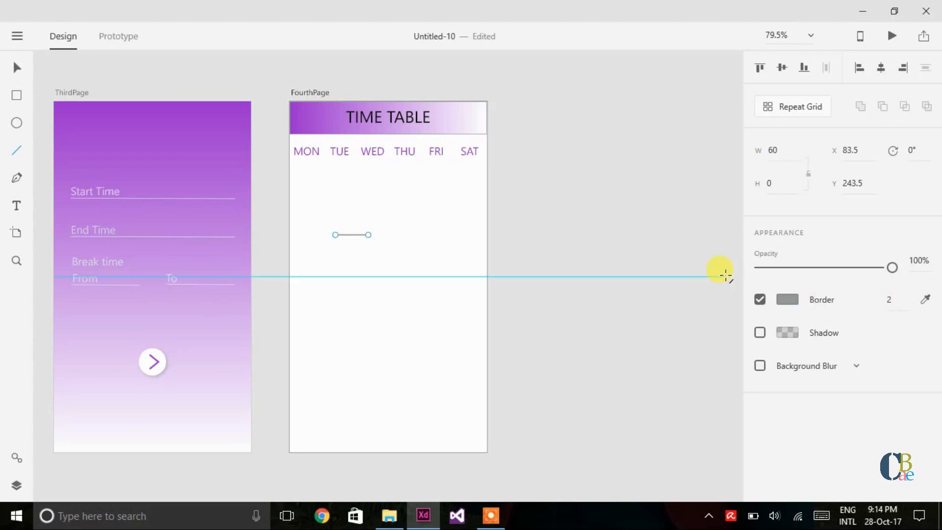
Step: Move the line under the MON label to X 0.5, Y 122.5
{"action": "key", "text": "v"}
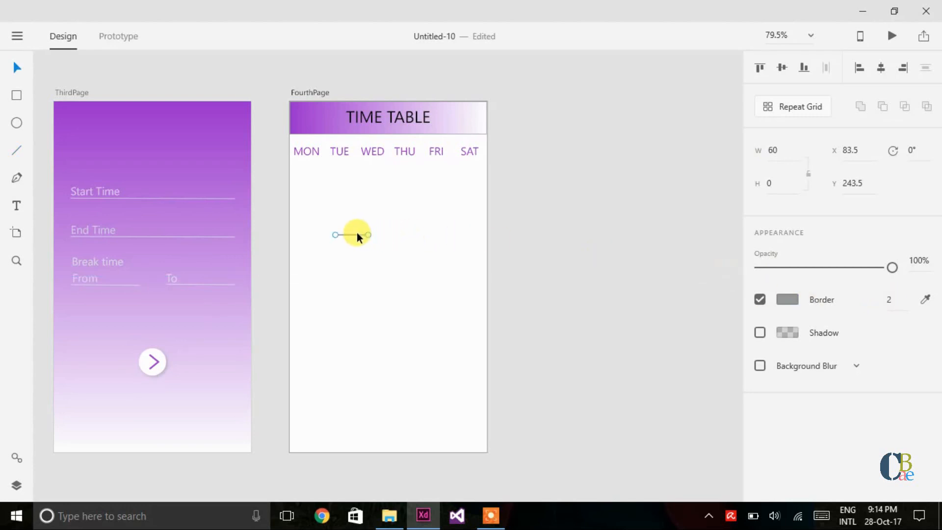
{"action": "left_click_drag", "start_coordinate": [357, 233], "coordinate": [313, 172]}
{"action": "key", "text": "Up"}
{"action": "key", "text": "Up"}
{"action": "key", "text": "Up"}
{"action": "key", "text": "Up"}
{"action": "key", "text": "Up"}
{"action": "key", "text": "Up"}
{"action": "key", "text": "Up"}
{"action": "key", "text": "Up"}
{"action": "key", "text": "Up"}
{"action": "key", "text": "Up"}
{"action": "key", "text": "Up"}
{"action": "key", "text": "Up"}
{"action": "key", "text": "Up"}
{"action": "key", "text": "Up"}
{"action": "key", "text": "Up"}
{"action": "key", "text": "Up"}
{"action": "key", "text": "Up"}
{"action": "key", "text": "Up"}
{"action": "key", "text": "Up"}
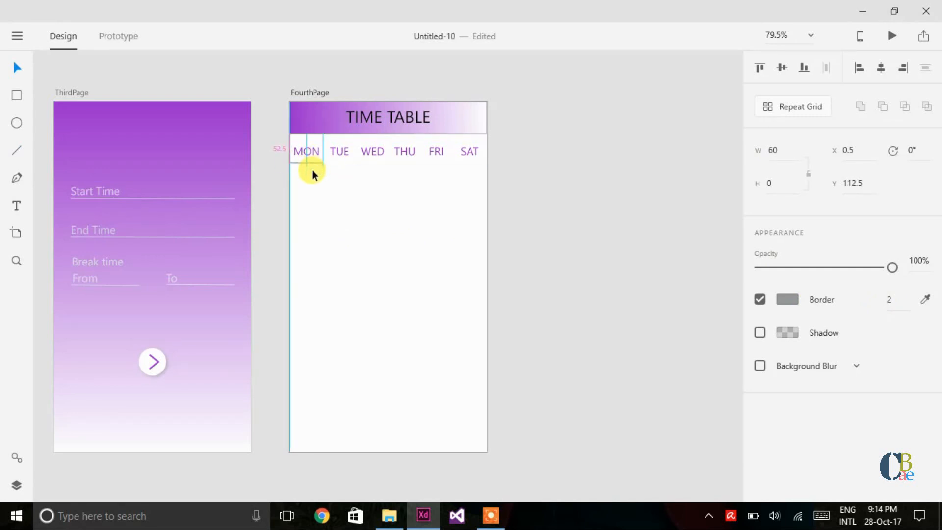
{"action": "key", "text": "Down"}
{"action": "key", "text": "Down"}
{"action": "key", "text": "Down"}
{"action": "key", "text": "Down"}
{"action": "key", "text": "Down"}
{"action": "key", "text": "Down"}
{"action": "key", "text": "Down"}
{"action": "key", "text": "Down"}
{"action": "key", "text": "Down"}
{"action": "key", "text": "Down"}
{"action": "key", "text": "Down"}
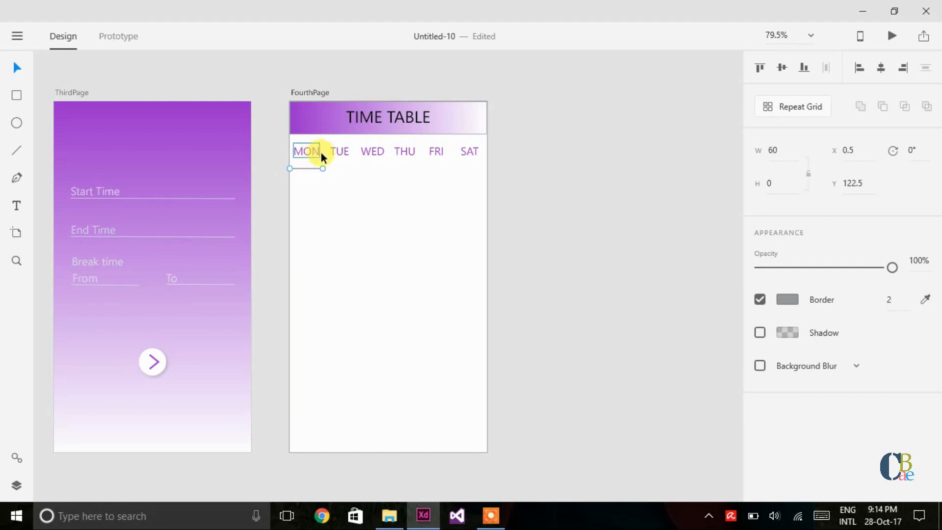
Step: Align the line with the lower edge of the MON cell by setting its Y position to 120
{"action": "left_click", "coordinate": [317, 159]}
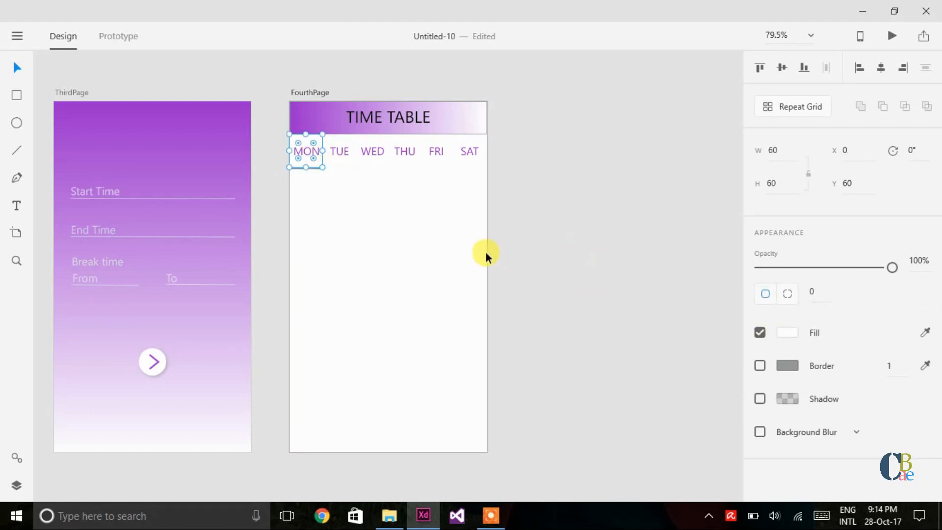
{"action": "left_click", "coordinate": [345, 207]}
{"action": "left_click", "coordinate": [307, 166]}
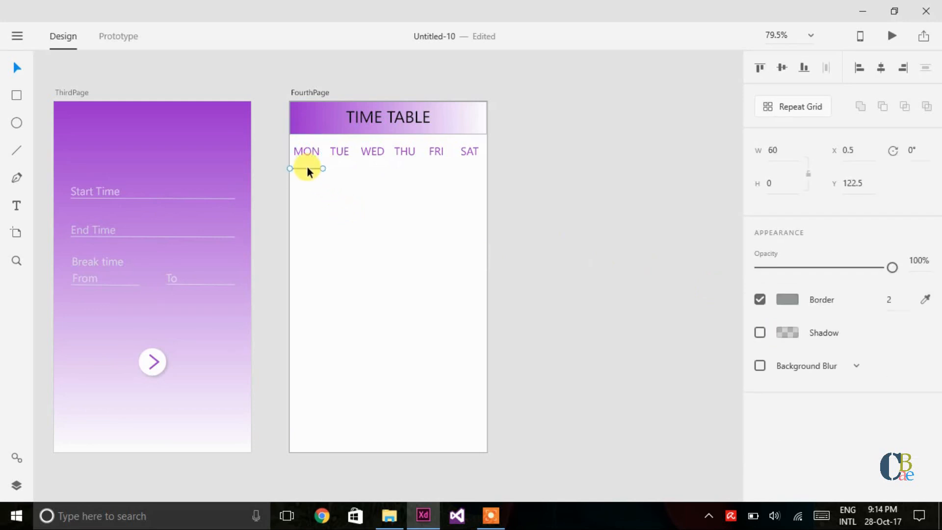
{"action": "key", "text": "Up"}
{"action": "key", "text": "Up"}
{"action": "key", "text": "Up"}
{"action": "key", "text": "Down"}
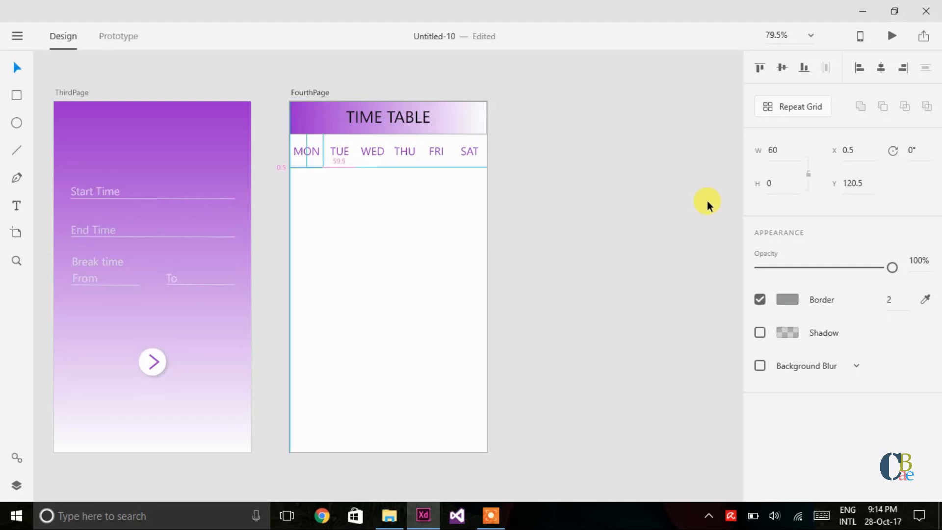
{"action": "key", "text": "Up"}
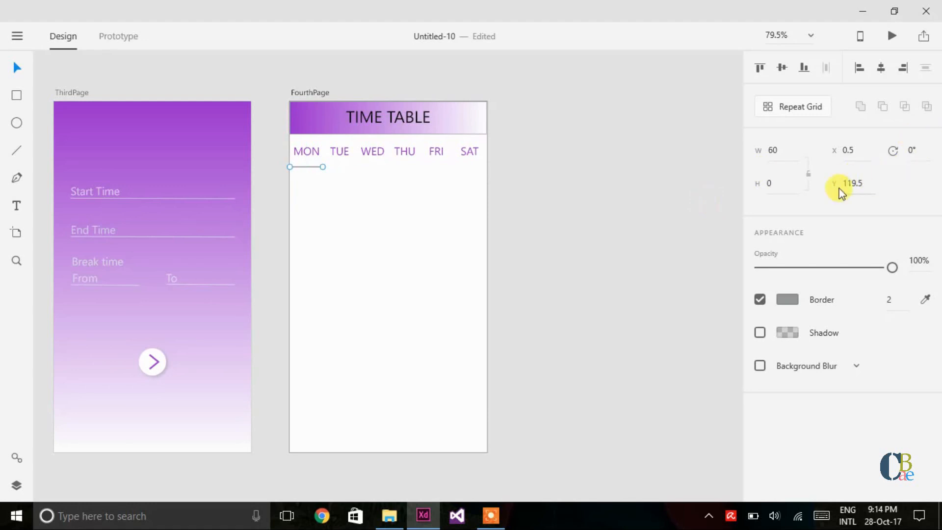
{"action": "left_click", "coordinate": [851, 182]}
{"action": "left_click", "coordinate": [852, 182]}
{"action": "type", "text": "20"}
{"action": "key", "text": "Delete"}
{"action": "key", "text": "Delete"}
{"action": "key", "text": "Delete"}
{"action": "left_click", "coordinate": [851, 183]}
{"action": "key", "text": "BackSpace"}
{"action": "key", "text": "Return"}
Step: Set the MON underline's border colour to #962BCB and its thickness to 3
{"action": "left_click", "coordinate": [787, 300]}
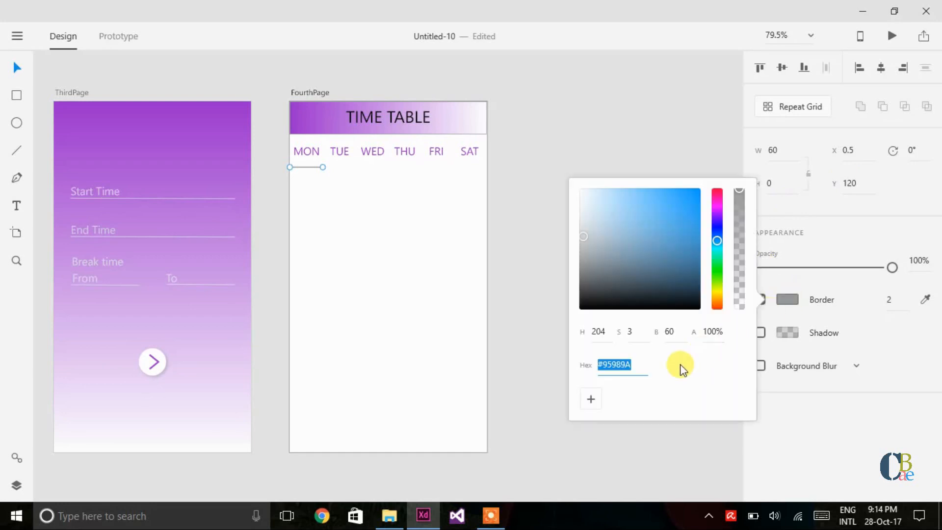
{"action": "type", "text": "#962BCB"}
{"action": "key", "text": "Return"}
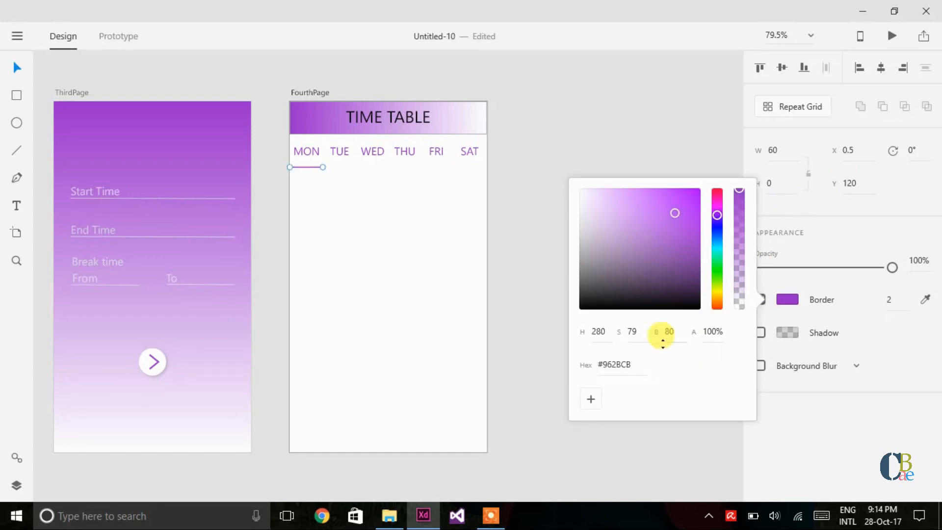
{"action": "left_click", "coordinate": [889, 300]}
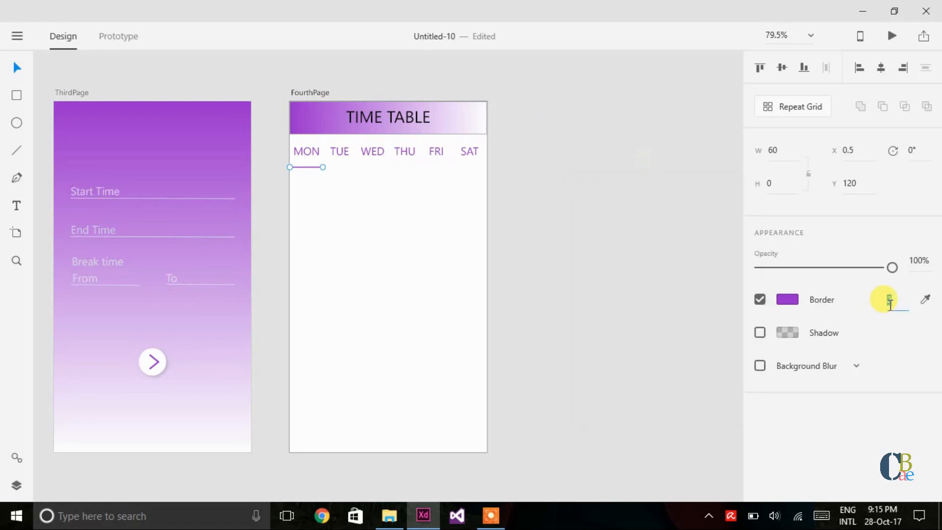
{"action": "type", "text": "3"}
{"action": "key", "text": "Return"}
{"action": "left_click", "coordinate": [890, 302]}
{"action": "left_click", "coordinate": [649, 264]}
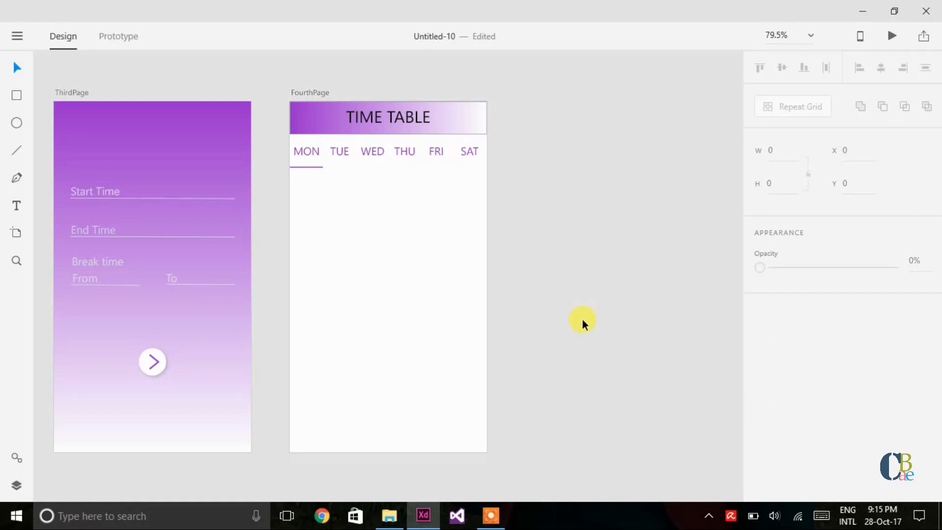
Step: Unlock the Add Subjects plus button on SecondPage and paste a copy of it onto FourthPage at X 283, Y 492
{"action": "scroll", "coordinate": [584, 323], "scroll_direction": "left", "scroll_amount": 5}
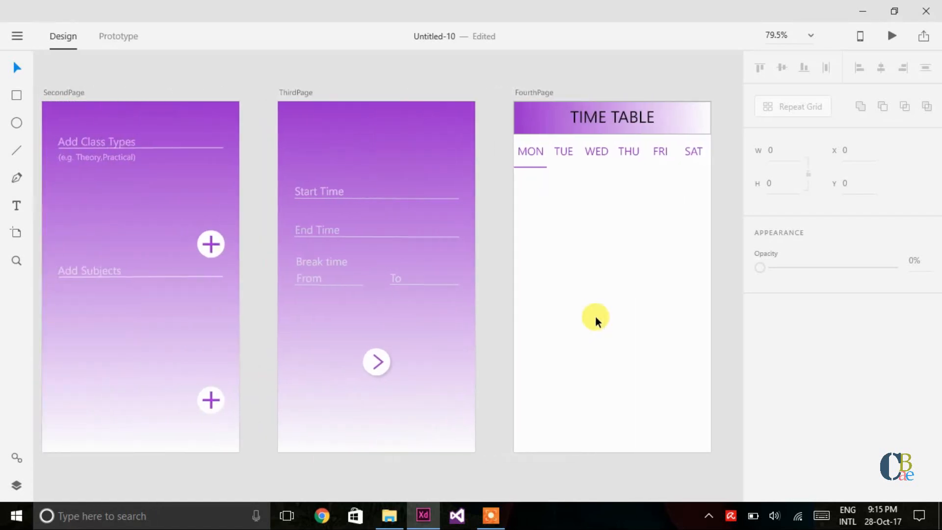
{"action": "scroll", "coordinate": [595, 316], "scroll_direction": "left", "scroll_amount": 1}
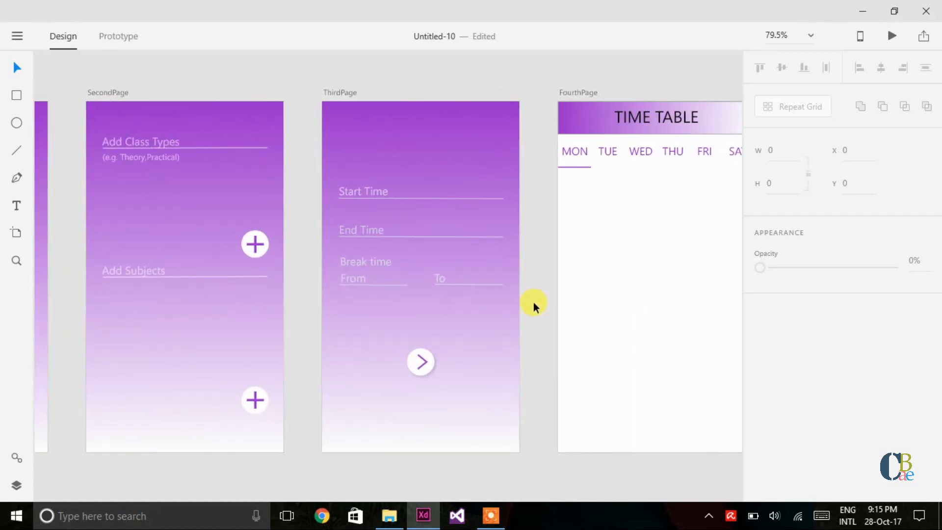
{"action": "left_click", "coordinate": [262, 399]}
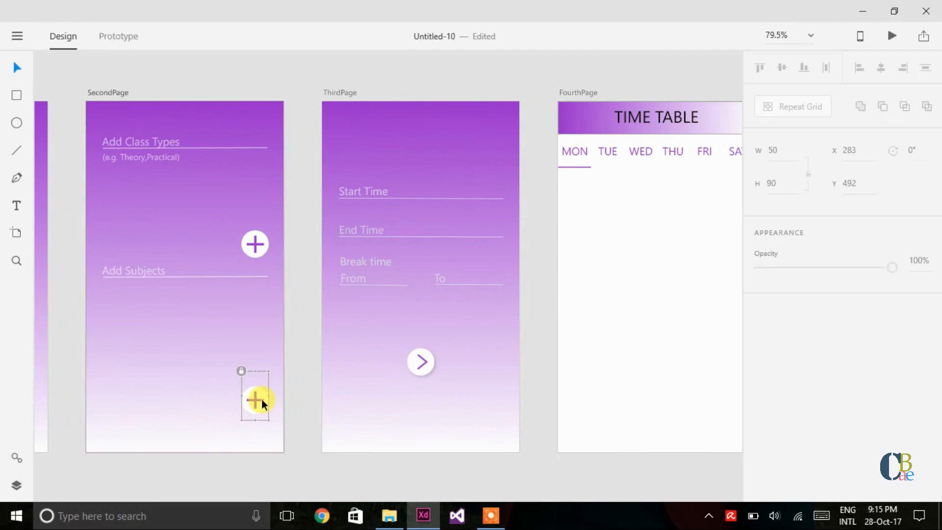
{"action": "right_click", "coordinate": [262, 399]}
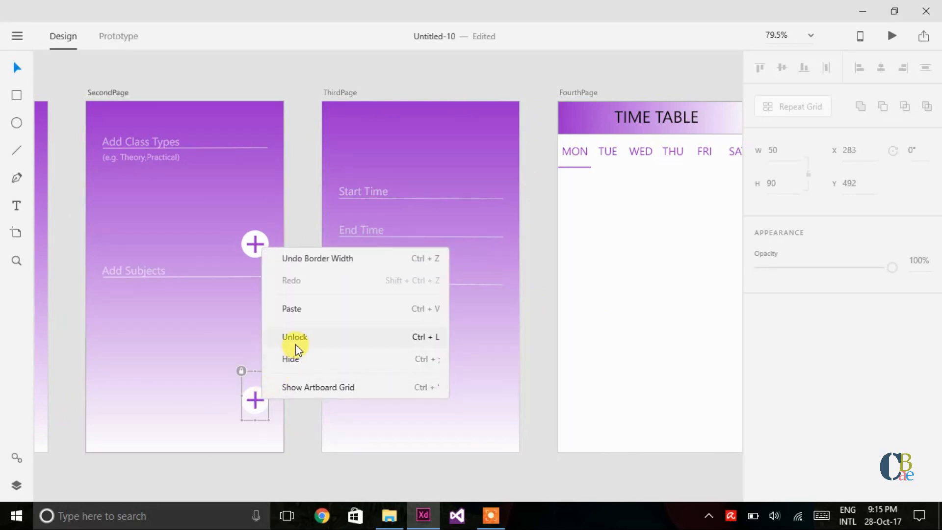
{"action": "left_click", "coordinate": [295, 343]}
{"action": "right_click", "coordinate": [259, 409]}
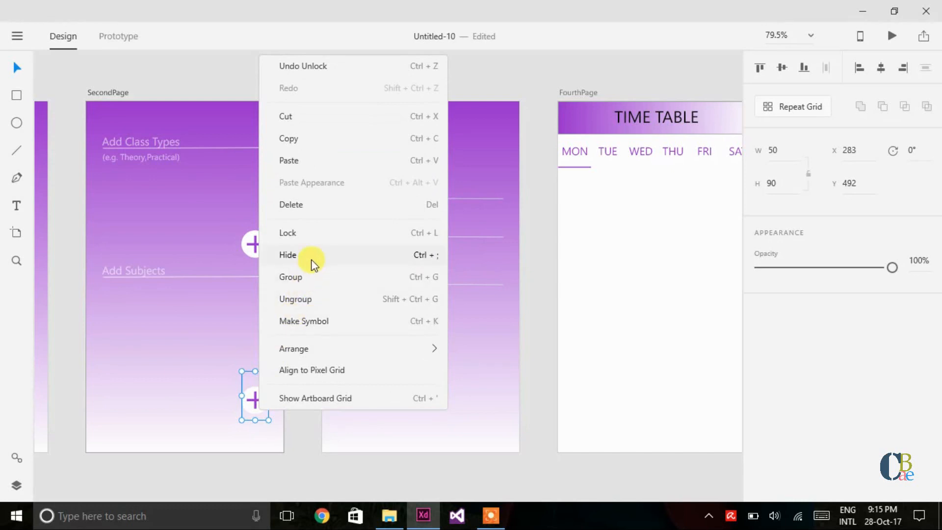
{"action": "left_click", "coordinate": [343, 141]}
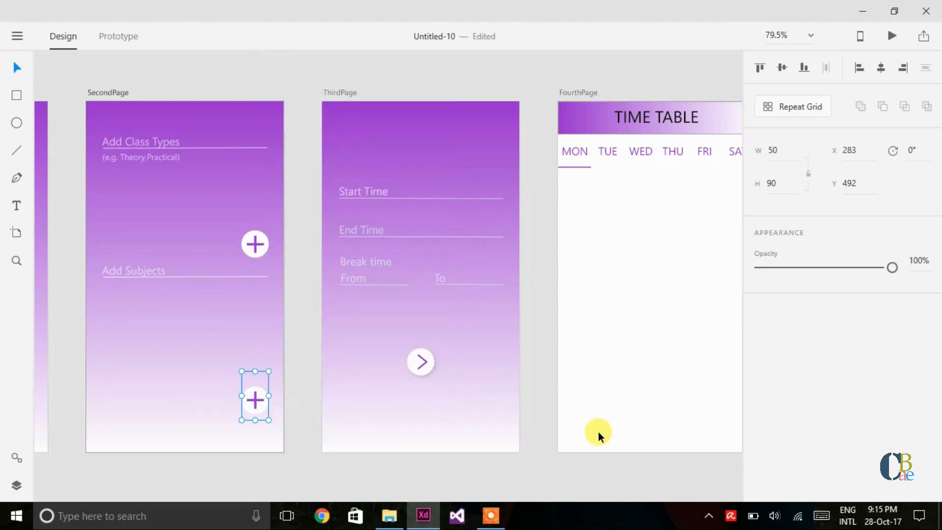
{"action": "left_click", "coordinate": [670, 392]}
{"action": "key", "text": "ctrl+v"}
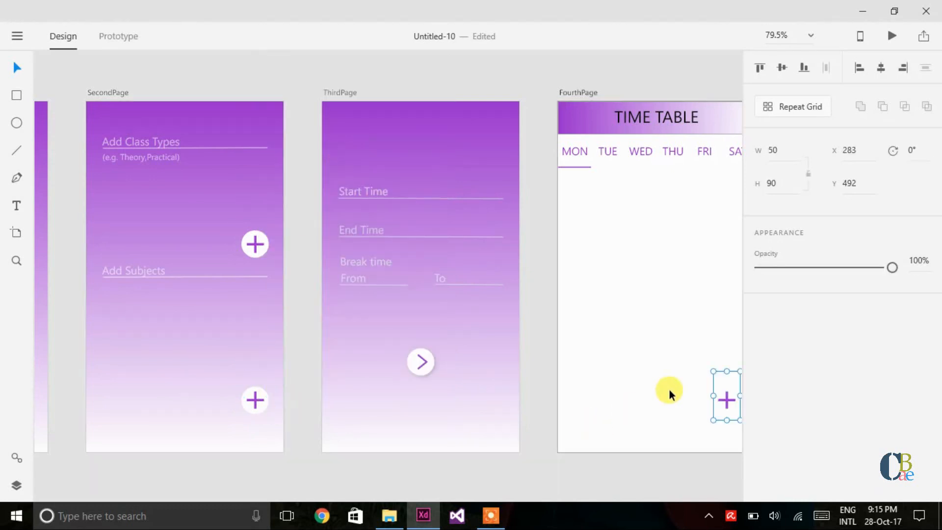
Step: Lock the original Add Subjects plus button on SecondPage again
{"action": "left_click", "coordinate": [260, 407]}
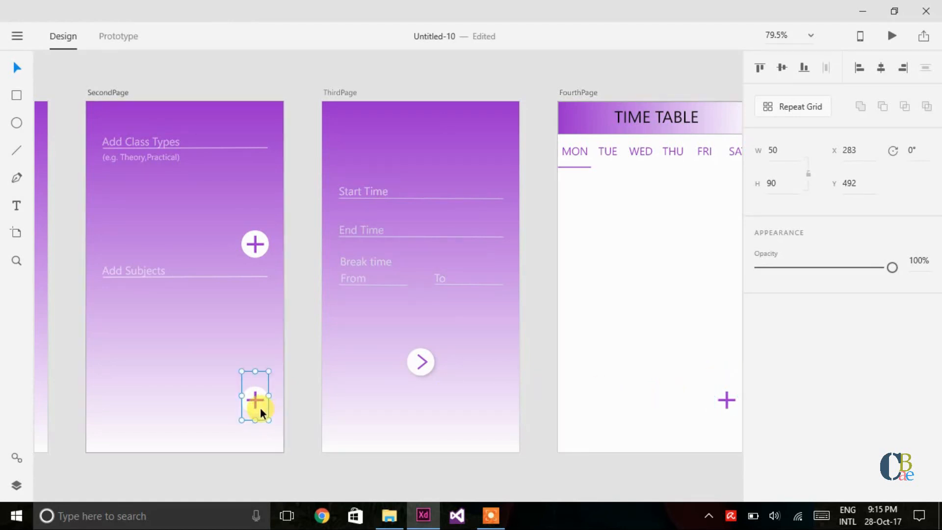
{"action": "right_click", "coordinate": [259, 407]}
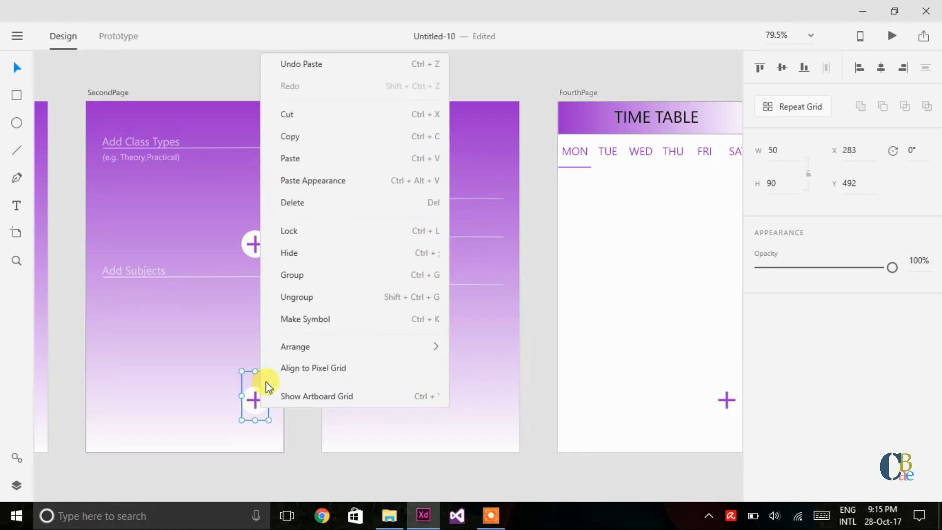
{"action": "left_click", "coordinate": [327, 226]}
Step: Change the fill of the plus sign inside the copied FourthPage button to off-white #F6F6F6
{"action": "scroll", "coordinate": [590, 312], "scroll_direction": "right", "scroll_amount": 4}
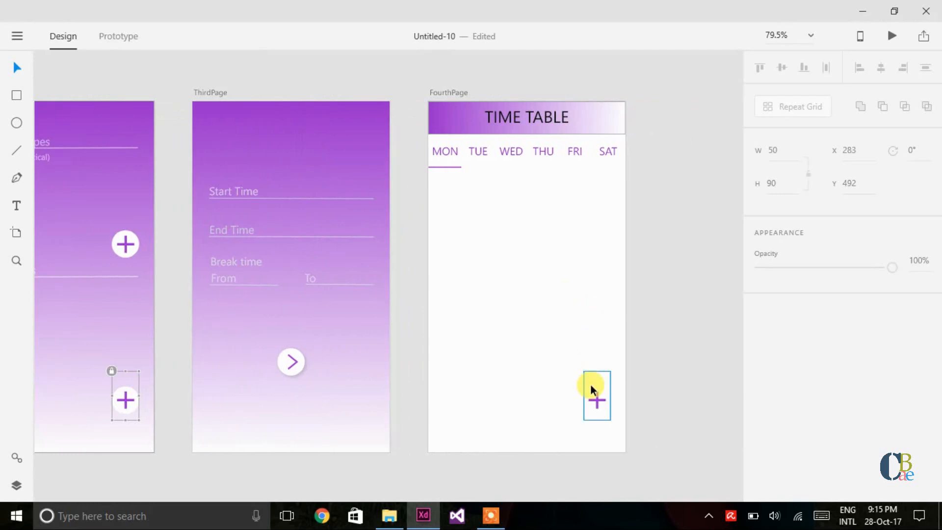
{"action": "left_click", "coordinate": [595, 400]}
{"action": "right_click", "coordinate": [595, 400]}
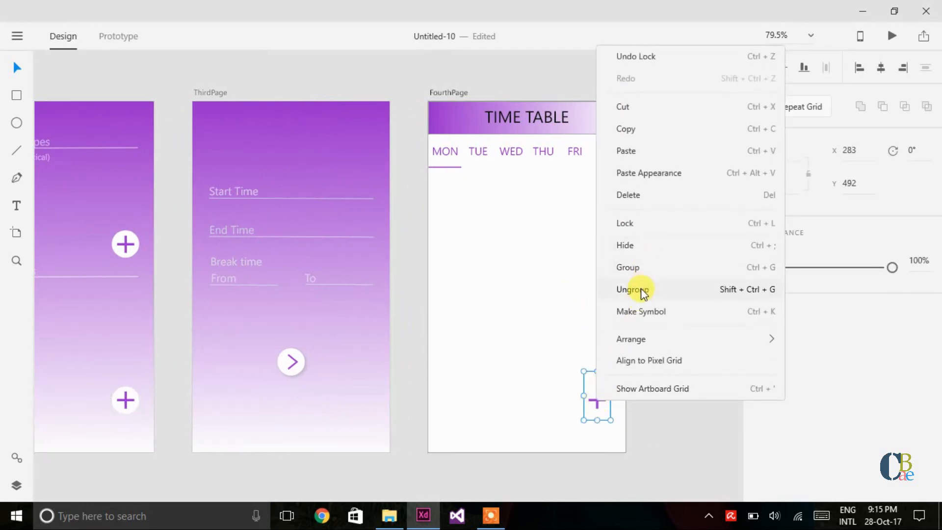
{"action": "left_click", "coordinate": [602, 418]}
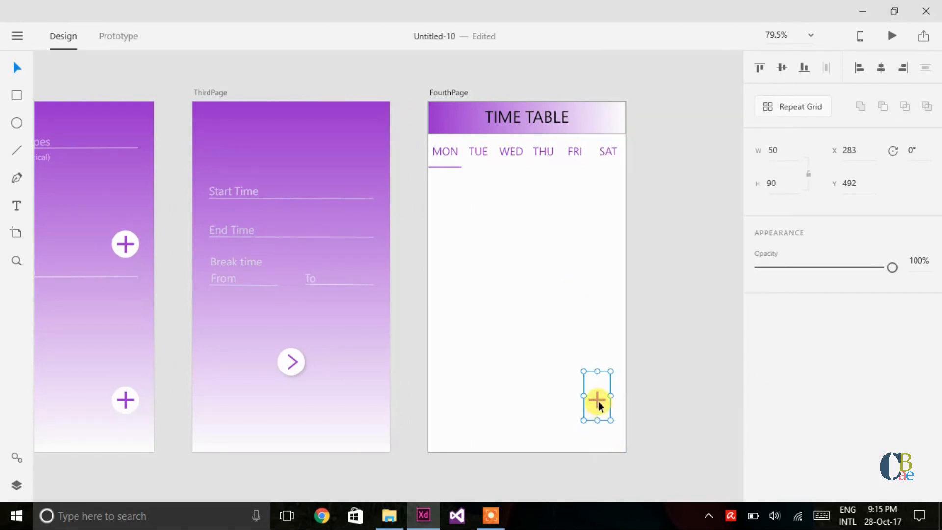
{"action": "double_click", "coordinate": [597, 399]}
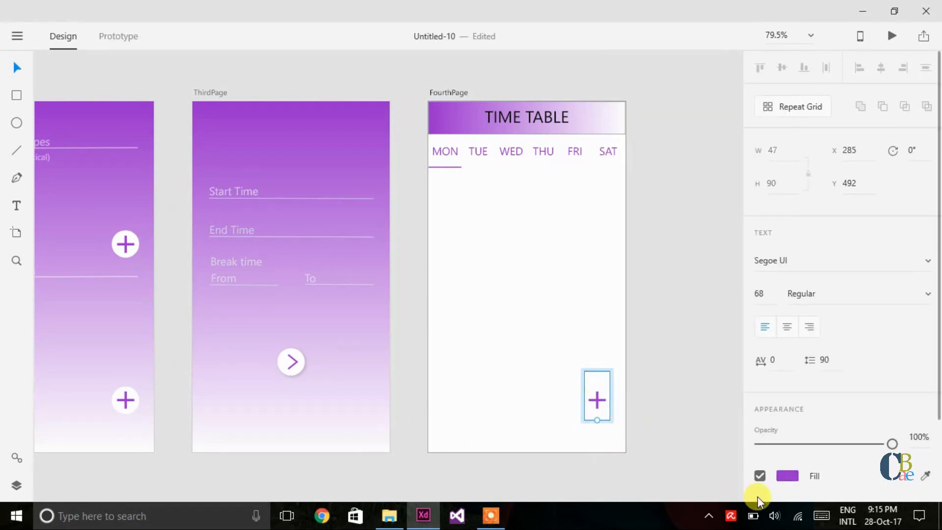
{"action": "left_click", "coordinate": [783, 474]}
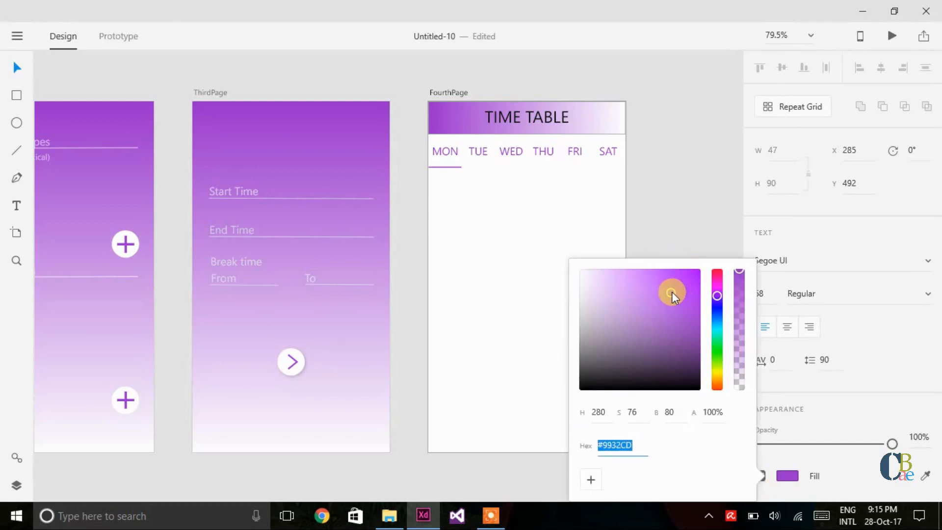
{"action": "left_click_drag", "start_coordinate": [671, 291], "coordinate": [568, 273]}
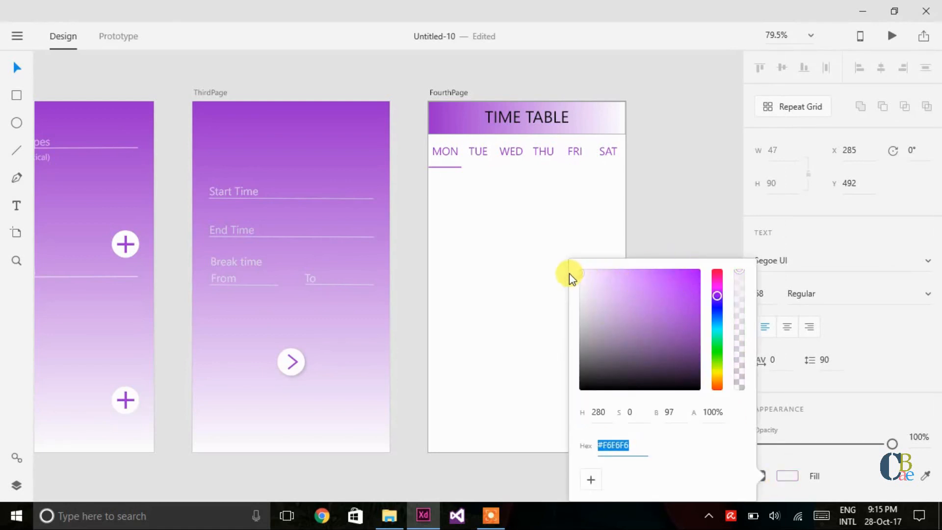
{"action": "left_click", "coordinate": [535, 349]}
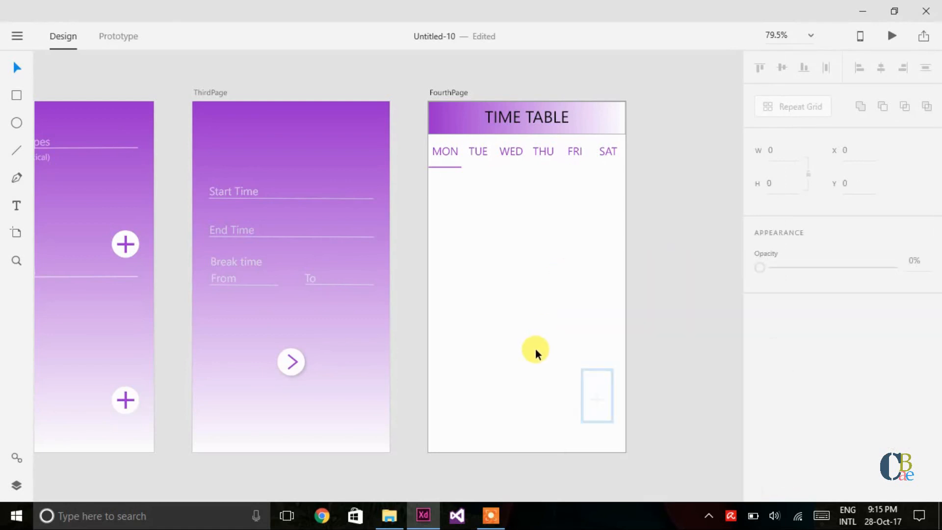
Step: Ungroup the copied plus button on FourthPage into its plus sign and circle
{"action": "left_click", "coordinate": [604, 410]}
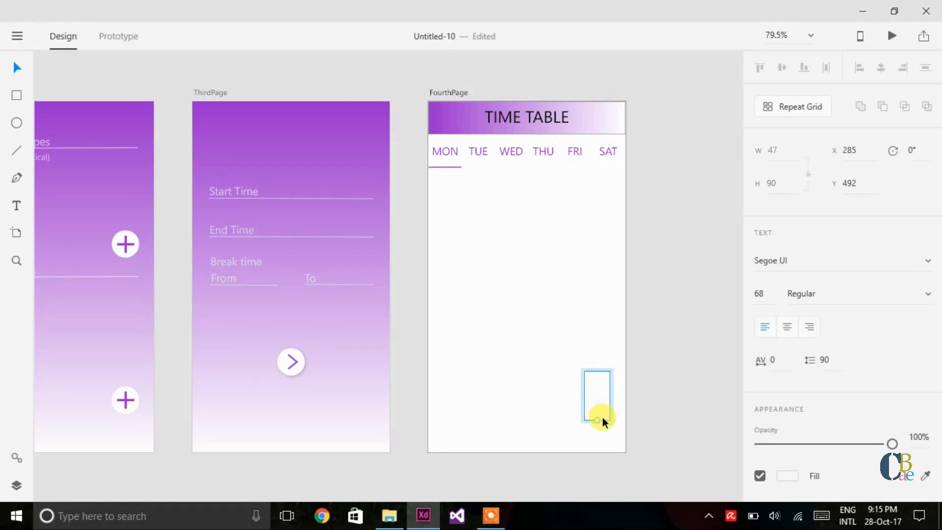
{"action": "left_click", "coordinate": [647, 396]}
{"action": "left_click", "coordinate": [598, 401]}
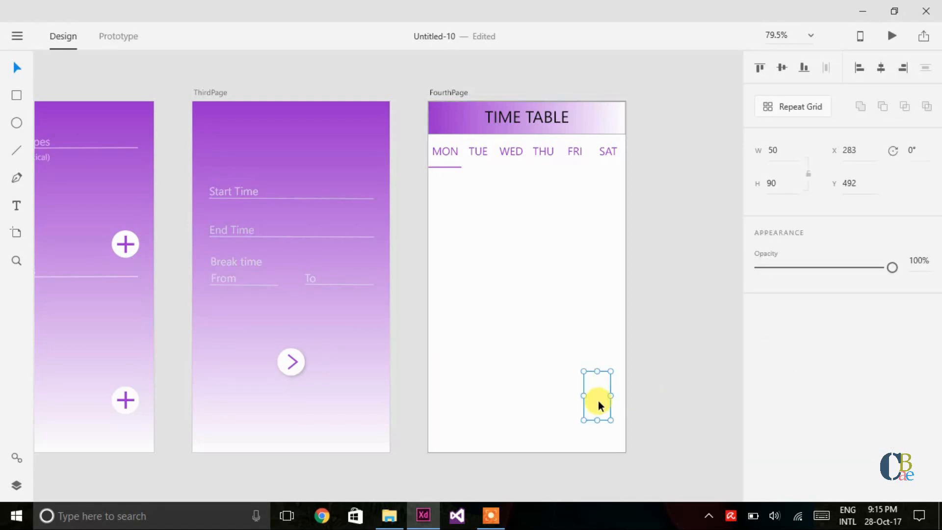
{"action": "right_click", "coordinate": [598, 401]}
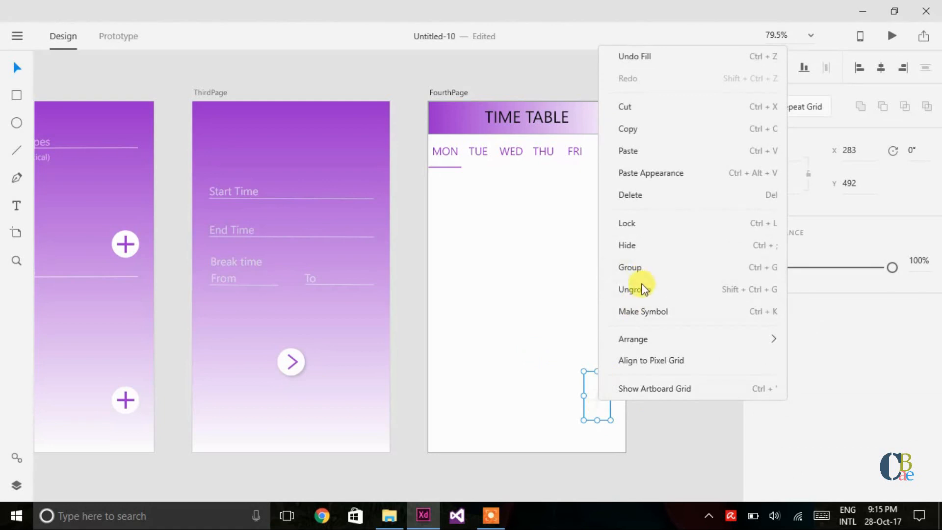
{"action": "left_click", "coordinate": [642, 289]}
{"action": "double_click", "coordinate": [600, 410]}
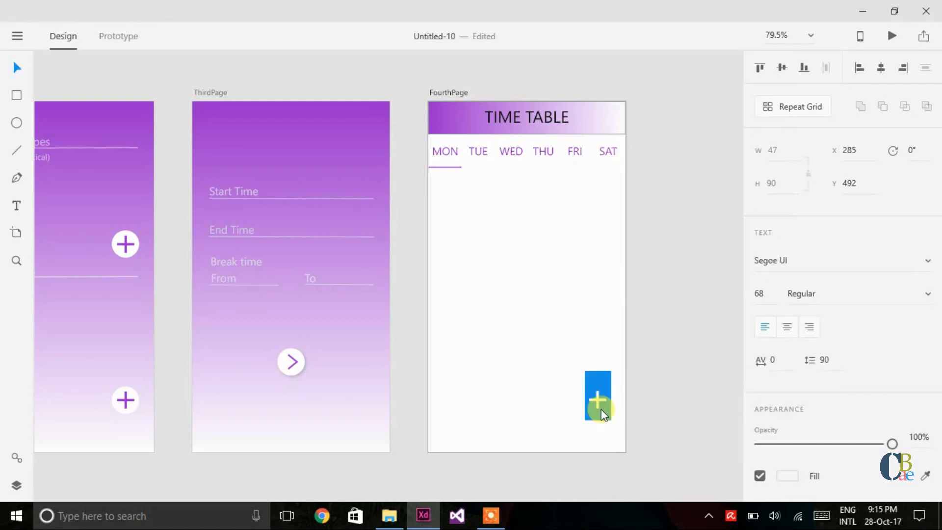
{"action": "key", "text": "BackSpace"}
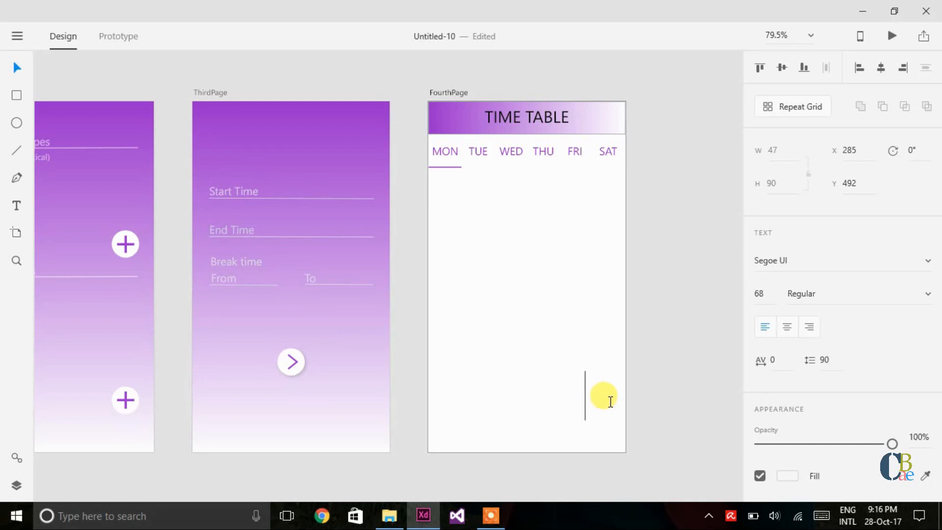
{"action": "key", "text": "Escape"}
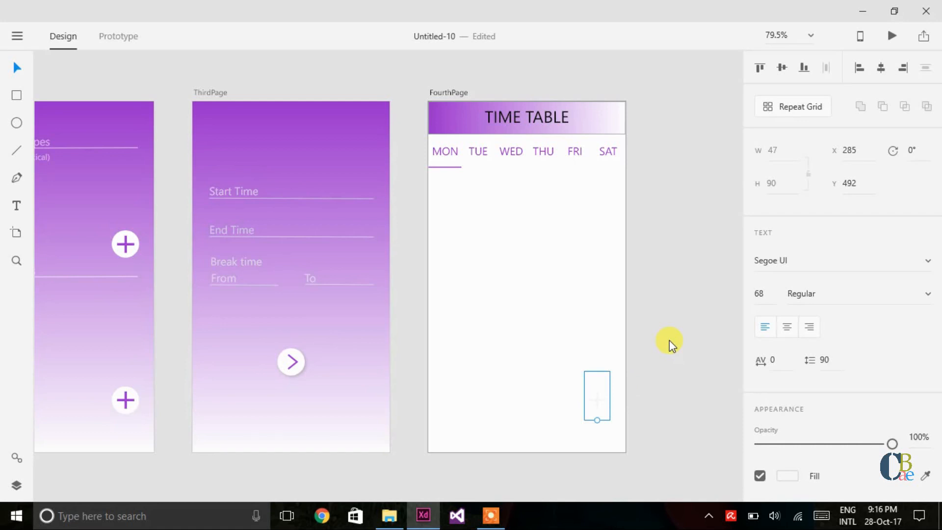
Step: Move the plus sign off its circle and fill the circle with purple sampled from the upper part of ThirdPage
{"action": "left_click_drag", "start_coordinate": [597, 396], "coordinate": [556, 382]}
{"action": "left_click", "coordinate": [597, 400]}
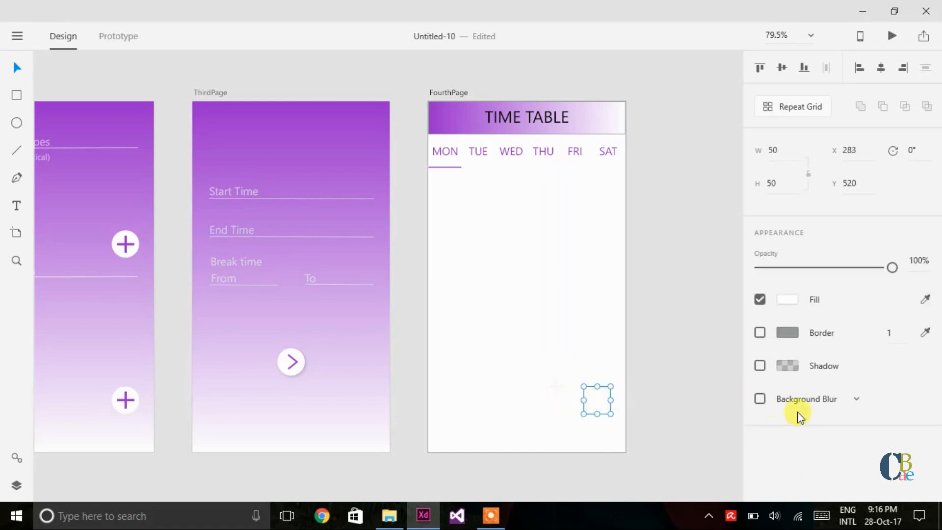
{"action": "left_click", "coordinate": [786, 297]}
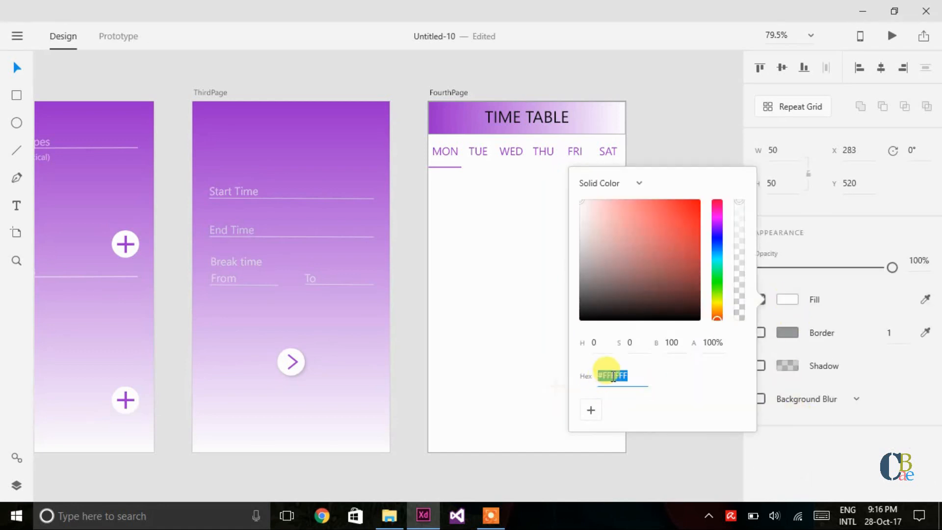
{"action": "left_click", "coordinate": [924, 299]}
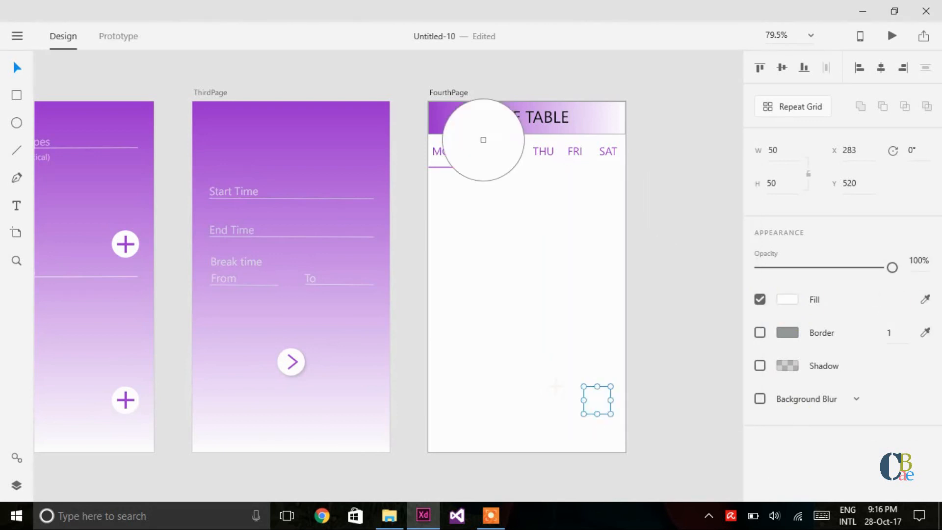
{"action": "left_click", "coordinate": [322, 119]}
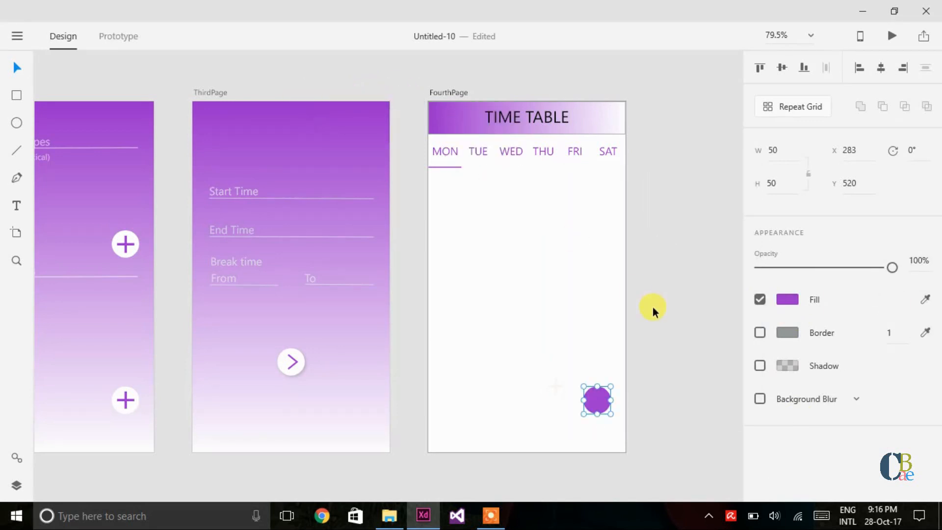
Step: Move the plus sign back onto the centre of the purple circle and group the two
{"action": "left_click", "coordinate": [562, 380]}
{"action": "left_click_drag", "start_coordinate": [562, 379], "coordinate": [603, 398]}
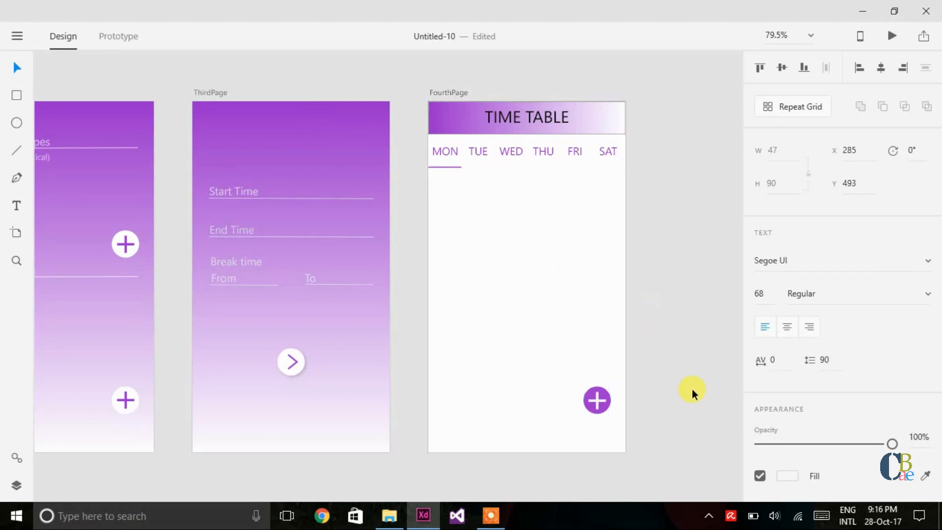
{"action": "left_click", "coordinate": [692, 389]}
{"action": "left_click_drag", "start_coordinate": [566, 363], "coordinate": [623, 424]}
{"action": "key", "text": "ctrl+g"}
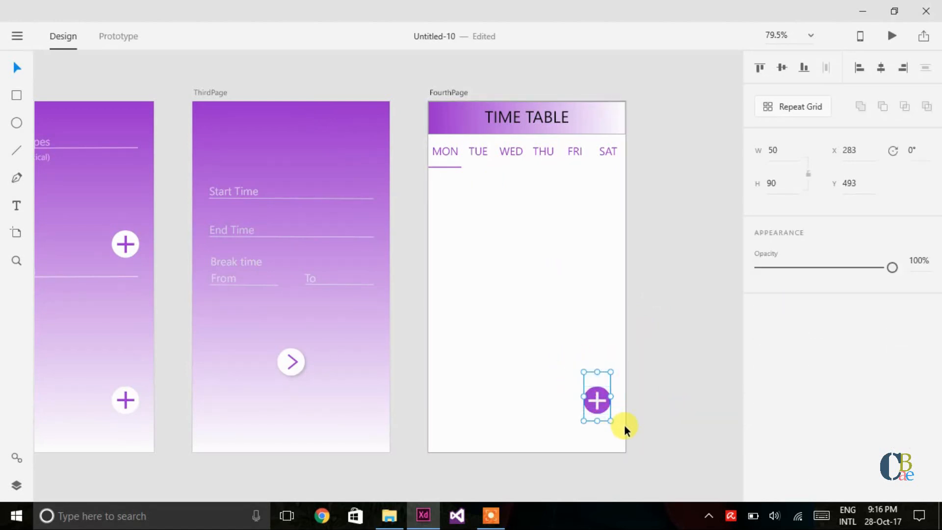
Step: Nudge the purple plus button about 30 px down and 5 px right, closer to FourthPage's lower-right corner
{"action": "key", "text": "Down"}
{"action": "key", "text": "Down"}
{"action": "key", "text": "Down"}
{"action": "key", "text": "Down"}
{"action": "key", "text": "Down"}
{"action": "key", "text": "Down"}
{"action": "key", "text": "Down"}
{"action": "key", "text": "Down"}
{"action": "key", "text": "Down"}
{"action": "key", "text": "Down"}
{"action": "key", "text": "Down"}
{"action": "key", "text": "Down"}
{"action": "key", "text": "Down"}
{"action": "key", "text": "Down"}
{"action": "key", "text": "Down"}
{"action": "key", "text": "Down"}
{"action": "key", "text": "Down"}
{"action": "key", "text": "Down"}
{"action": "key", "text": "Down"}
{"action": "key", "text": "Down"}
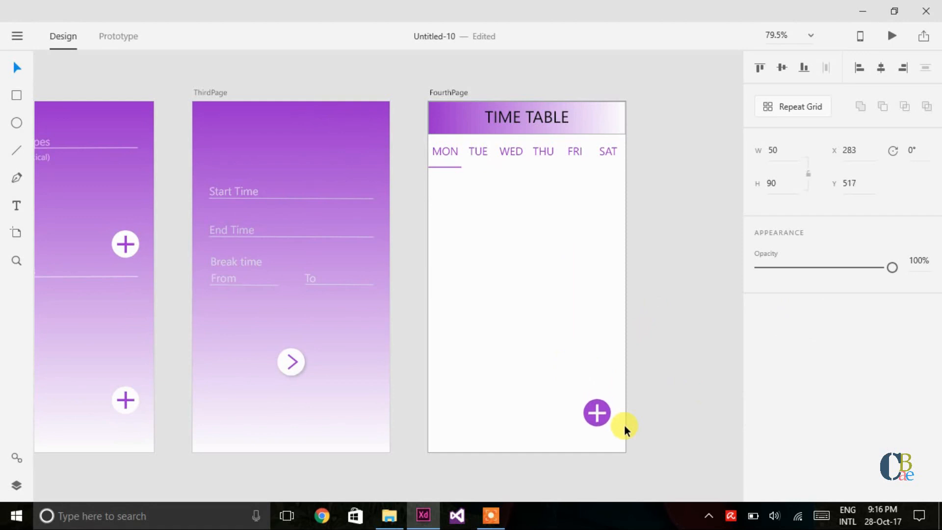
{"action": "key", "text": "Right"}
{"action": "key", "text": "Right"}
{"action": "key", "text": "Right"}
{"action": "key", "text": "Right"}
{"action": "key", "text": "Right"}
{"action": "key", "text": "Right"}
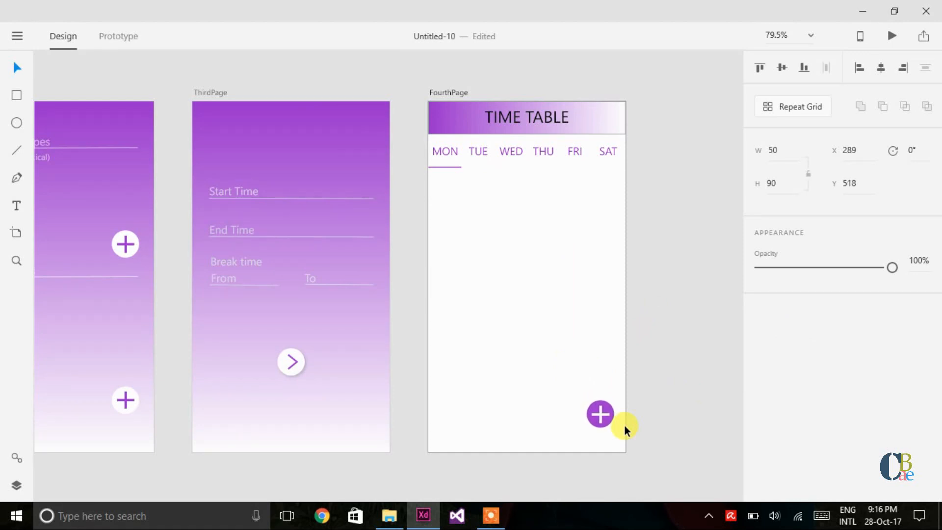
{"action": "key", "text": "Down"}
{"action": "key", "text": "Down"}
{"action": "key", "text": "Down"}
{"action": "key", "text": "Down"}
{"action": "key", "text": "Left"}
{"action": "left_click", "coordinate": [667, 417]}
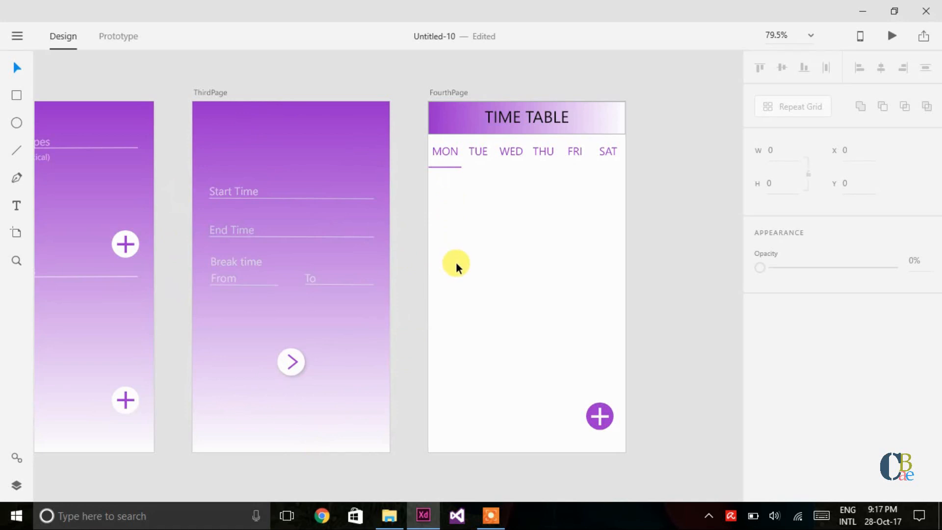
Step: Draw a flat rectangle about 326 by 29 px below the day labels on FourthPage
{"action": "left_click", "coordinate": [17, 95]}
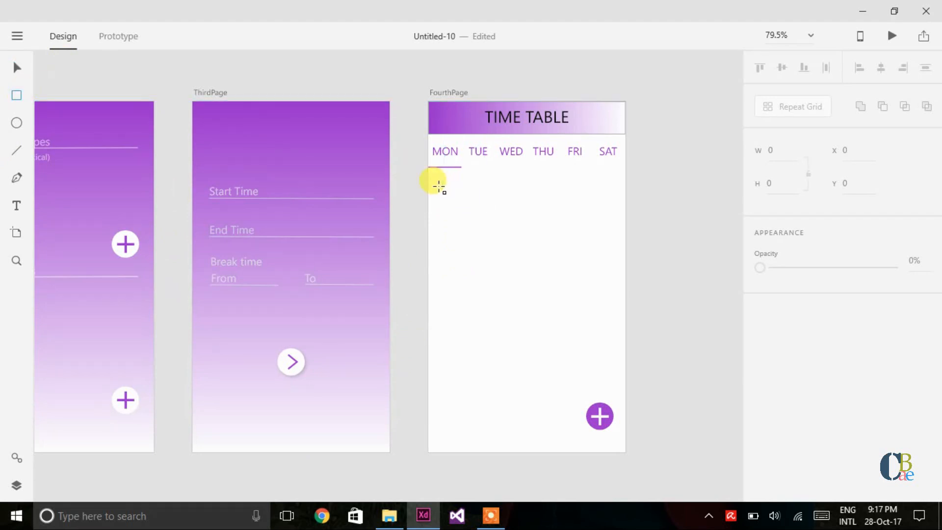
{"action": "mouse_move", "coordinate": [439, 186]}
{"action": "left_mouse_down"}
{"action": "mouse_move", "coordinate": [457, 203]}
{"action": "mouse_move", "coordinate": [599, 193]}
{"action": "mouse_move", "coordinate": [617, 202]}
{"action": "left_mouse_up"}
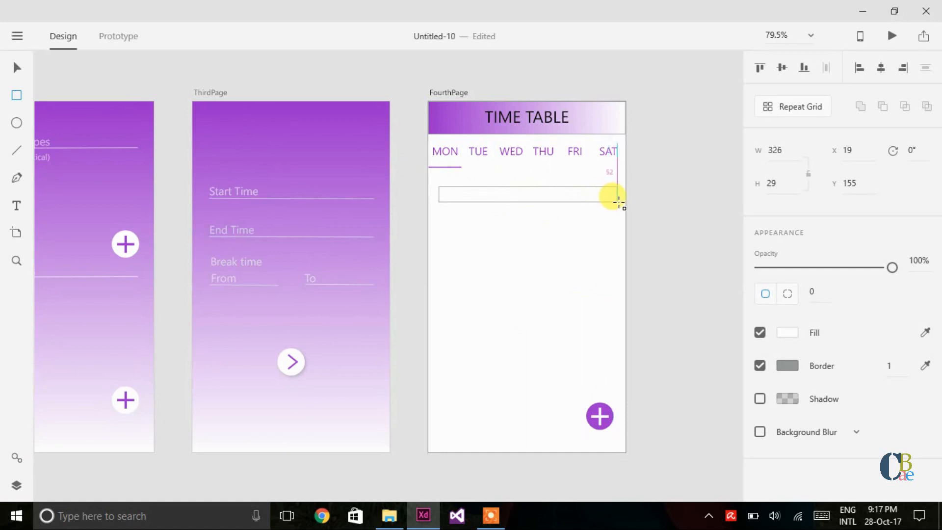
{"action": "left_click_drag", "start_coordinate": [619, 202], "coordinate": [619, 202]}
Step: Set the rectangle's width to 300 and centre it horizontally on FourthPage
{"action": "left_click", "coordinate": [780, 151]}
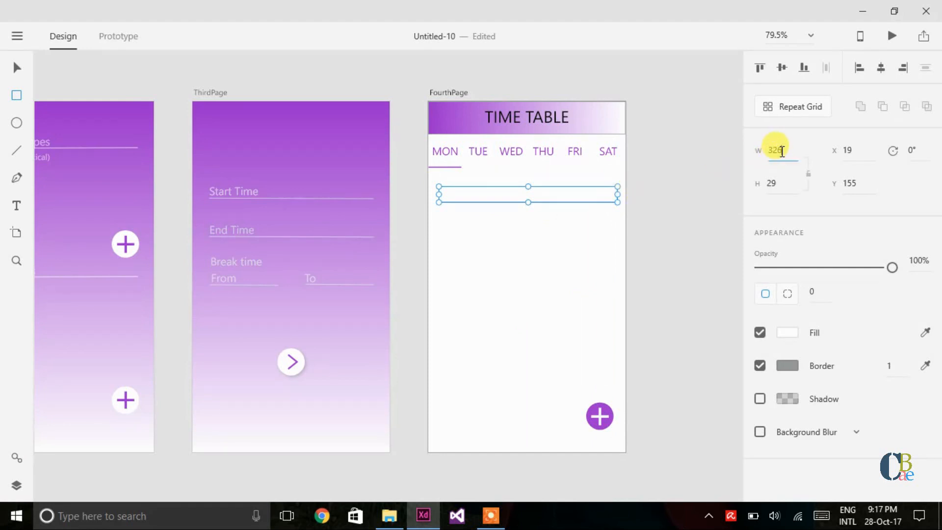
{"action": "type", "text": "00"}
{"action": "key", "text": "Return"}
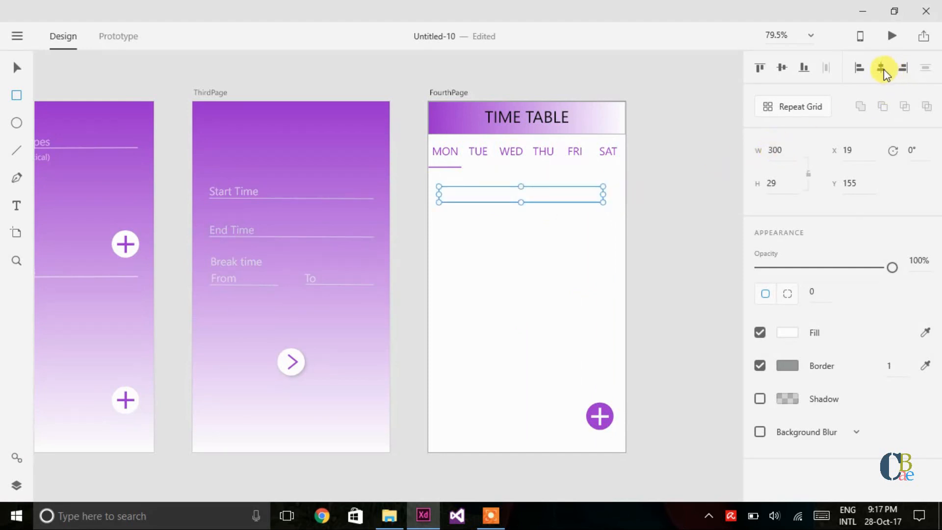
{"action": "left_click", "coordinate": [883, 68]}
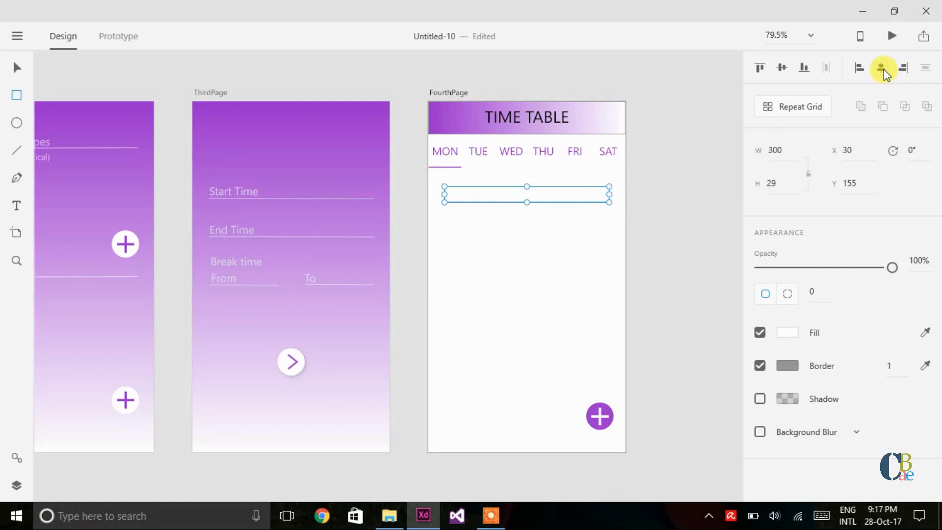
Step: Give the rectangle a corner radius of 5 and a border in the purple sampled from the FourthPage plus button
{"action": "left_click", "coordinate": [792, 300]}
{"action": "left_click", "coordinate": [773, 296]}
{"action": "left_click", "coordinate": [815, 292]}
{"action": "type", "text": "5"}
{"action": "key", "text": "Return"}
{"action": "left_click", "coordinate": [926, 366]}
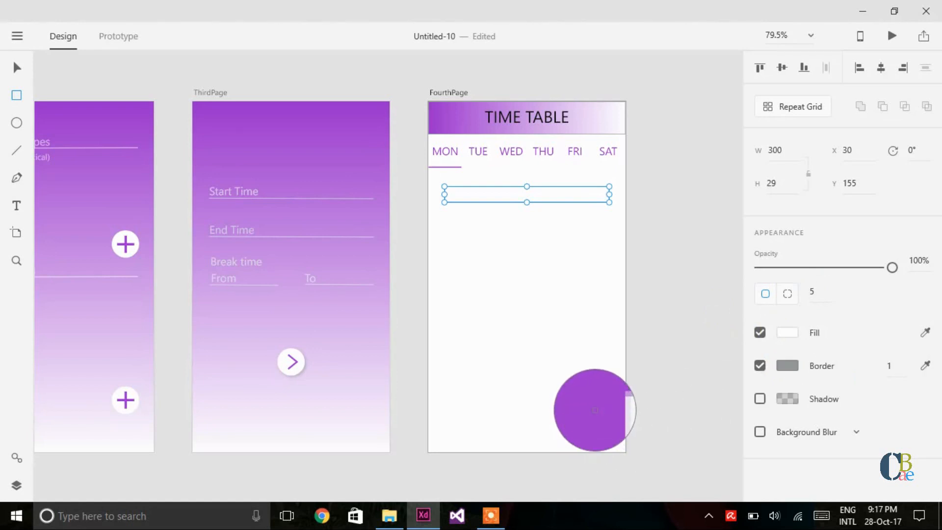
{"action": "left_click", "coordinate": [593, 410]}
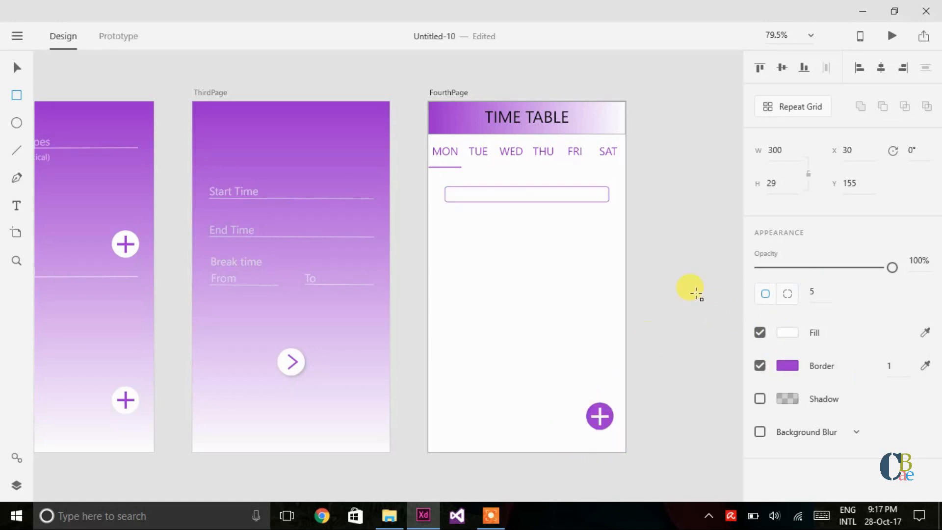
{"action": "key", "text": "v"}
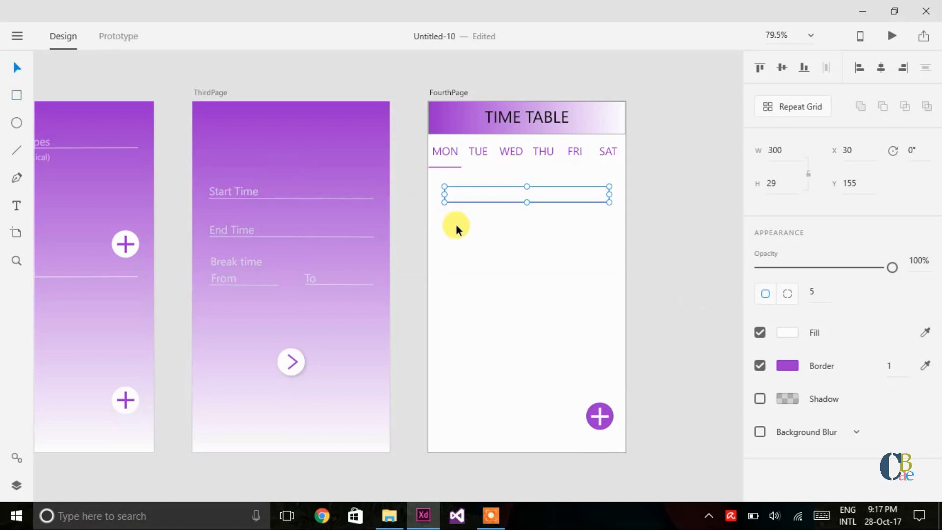
Step: Add the text "DBMS" and place it in the centre of the rounded rectangle
{"action": "left_click", "coordinate": [17, 206]}
{"action": "left_click", "coordinate": [673, 213]}
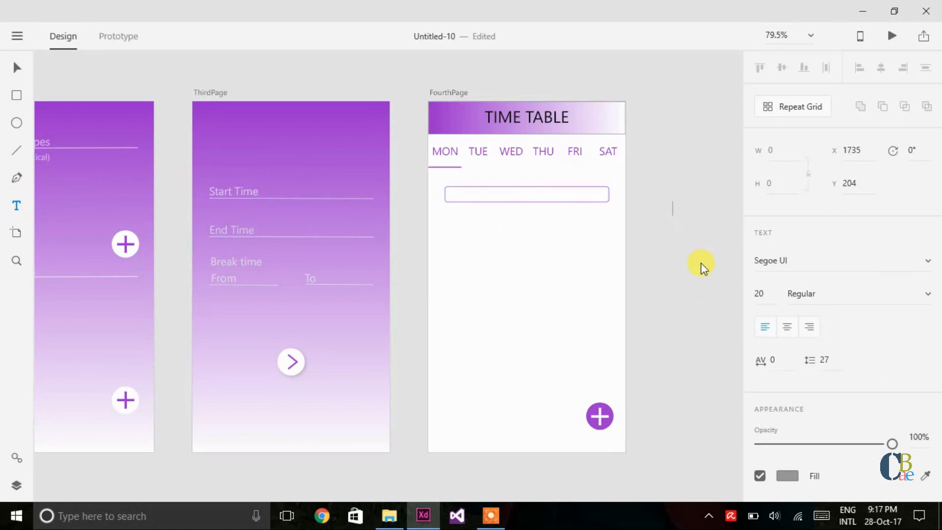
{"action": "type", "text": "DBMS"}
{"action": "key", "text": "Escape"}
{"action": "left_click_drag", "start_coordinate": [677, 209], "coordinate": [520, 193]}
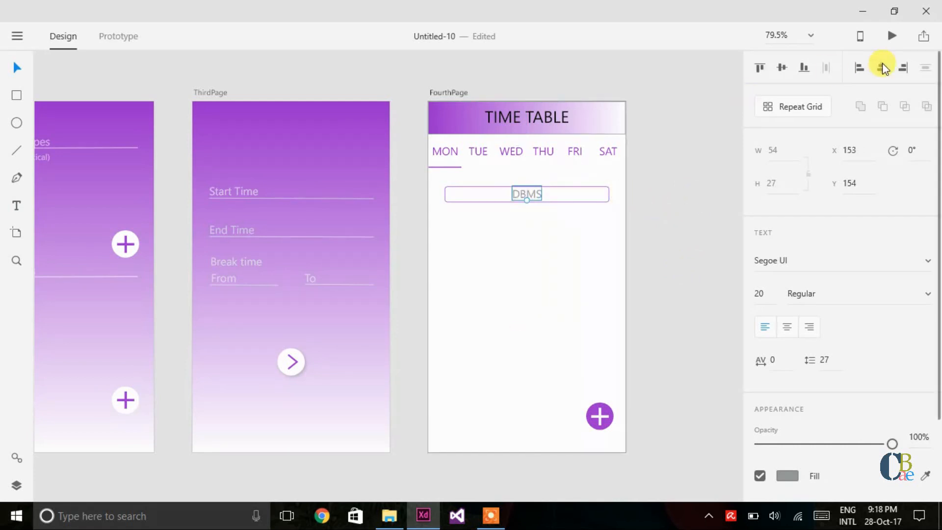
Step: Recolour the DBMS text fill with the purple sampled from the upper part of ThirdPage's background
{"action": "scroll", "coordinate": [798, 172], "scroll_direction": "down", "scroll_amount": 3}
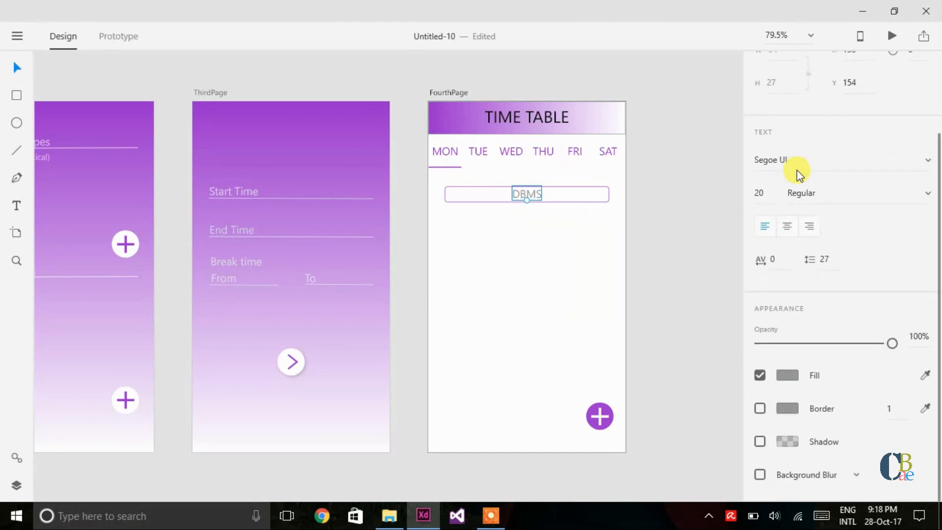
{"action": "left_click", "coordinate": [789, 376]}
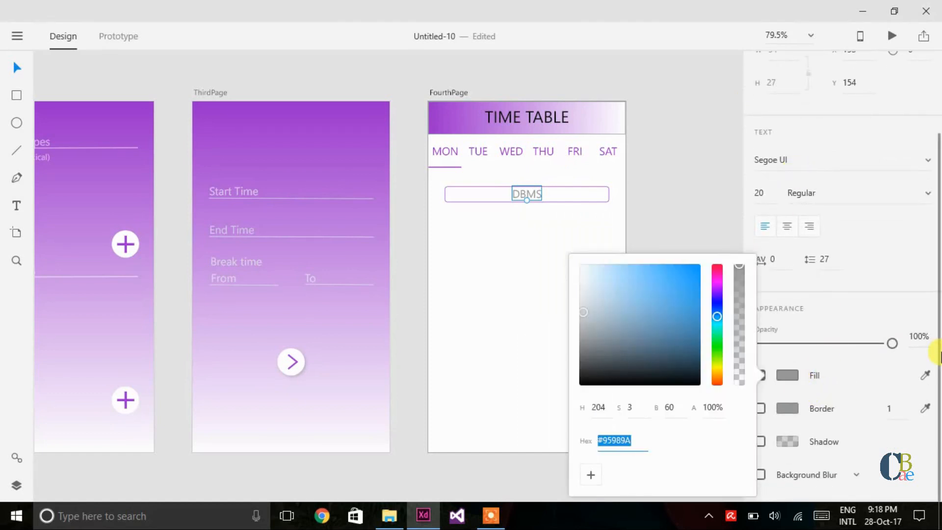
{"action": "left_click", "coordinate": [925, 376]}
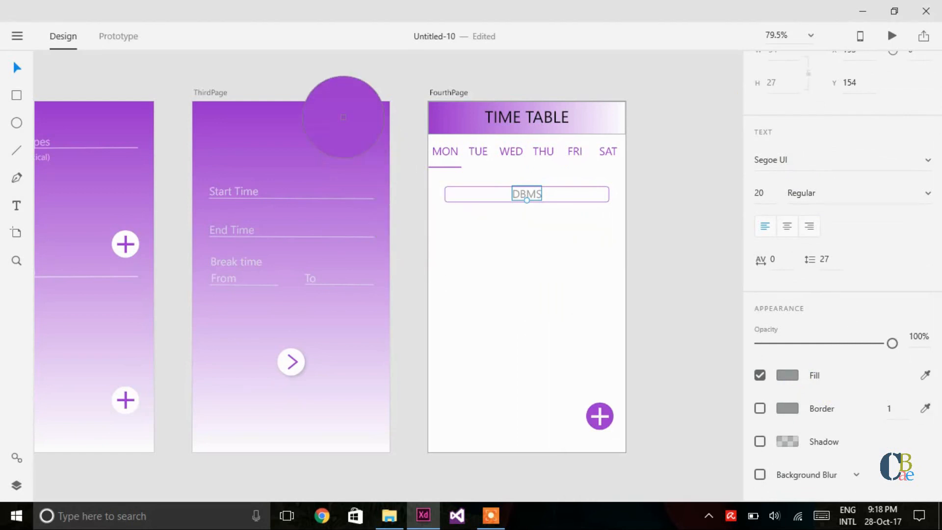
{"action": "left_click", "coordinate": [314, 115]}
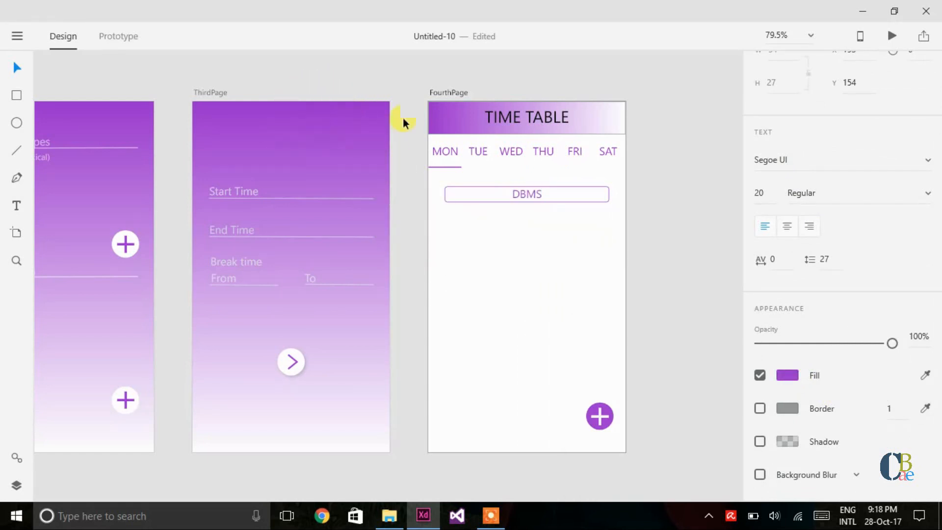
{"action": "left_click", "coordinate": [679, 249]}
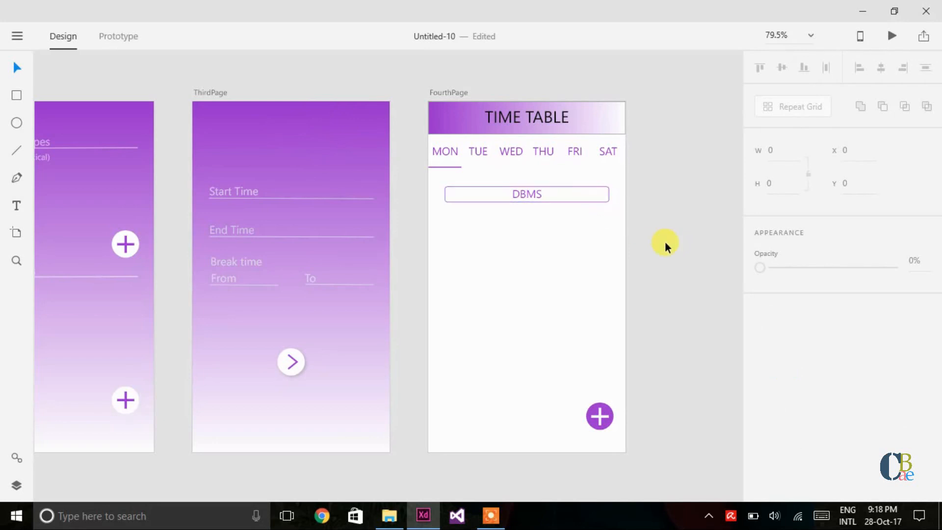
Step: Turn the rounded rectangle into a vertical repeat grid about 141 px high with three stacked boxes
{"action": "left_click", "coordinate": [595, 195]}
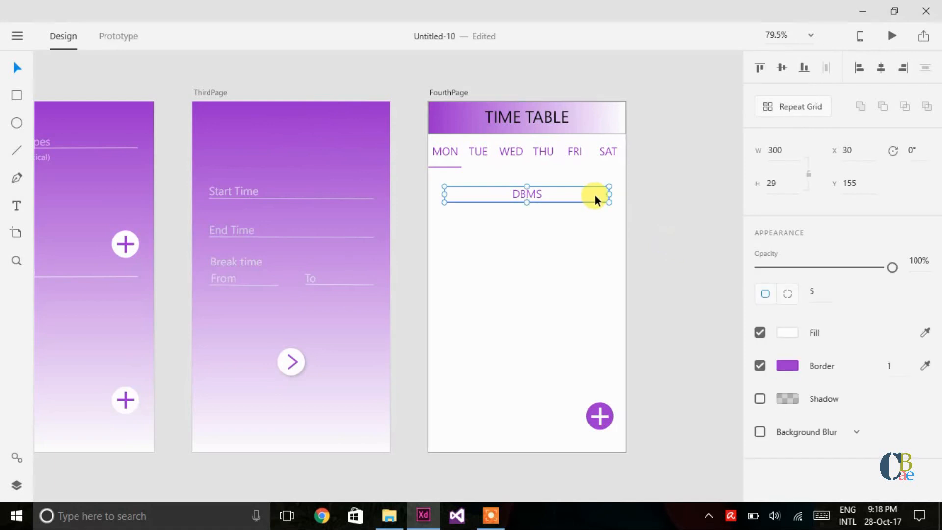
{"action": "left_click", "coordinate": [788, 105]}
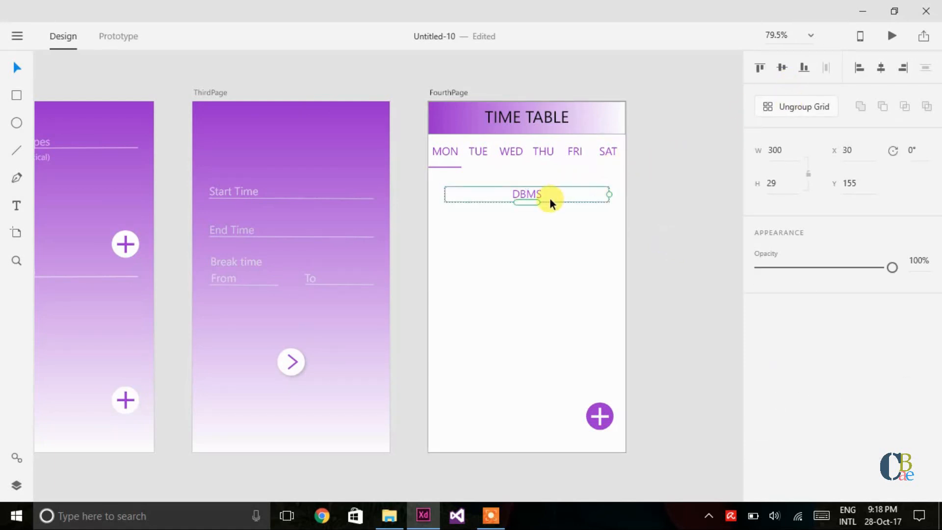
{"action": "left_click_drag", "start_coordinate": [526, 202], "coordinate": [538, 264]}
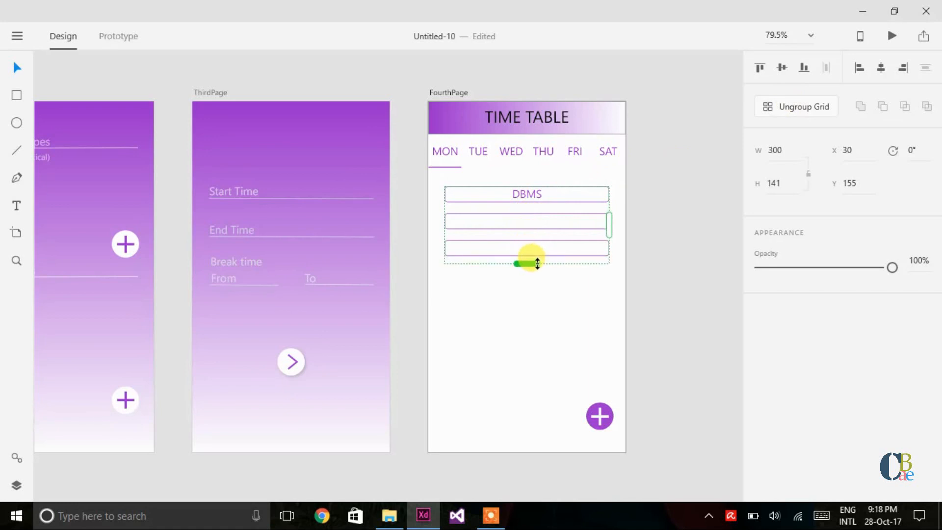
{"action": "left_click", "coordinate": [651, 174]}
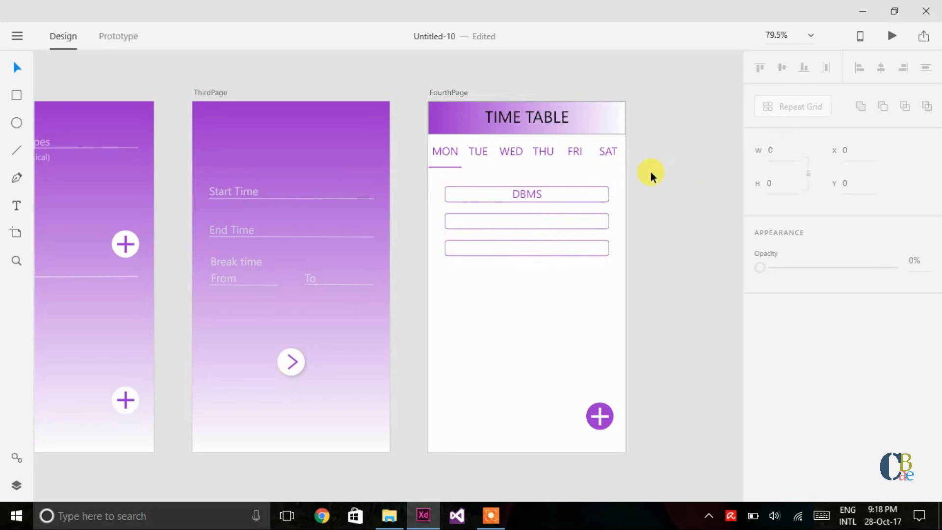
Step: Duplicate the DBMS text and move the copy straight down into the third box, at Y 252
{"action": "double_click", "coordinate": [527, 190]}
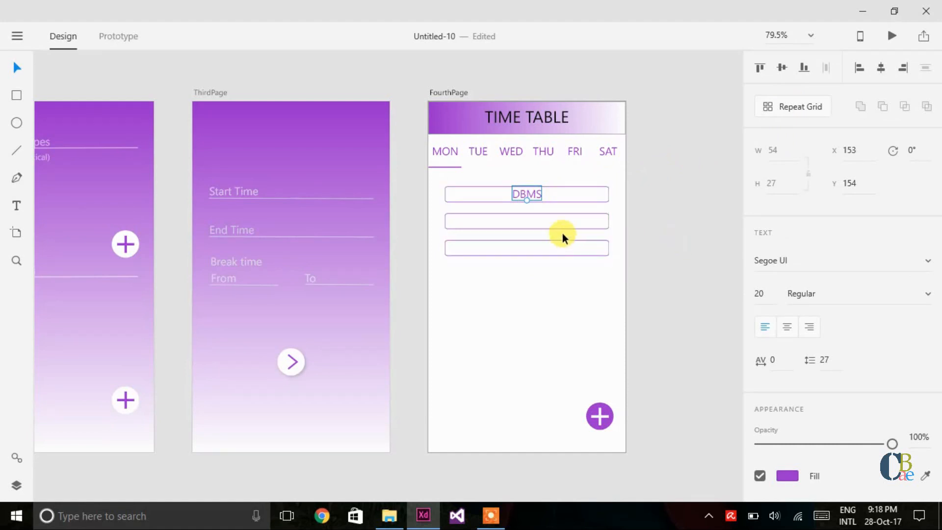
{"action": "left_click", "coordinate": [543, 216]}
{"action": "key", "text": "ctrl+z"}
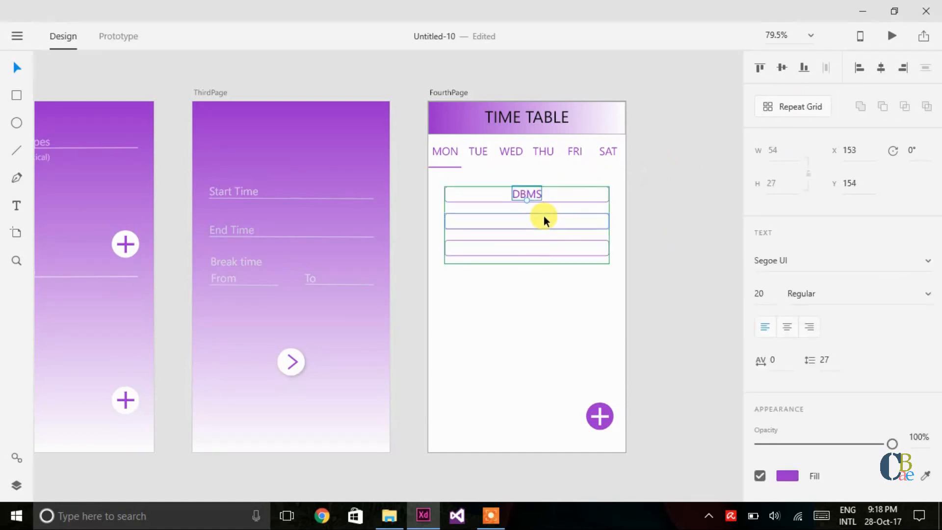
{"action": "key", "text": "Down"}
{"action": "key", "text": "Down"}
{"action": "key", "text": "Down"}
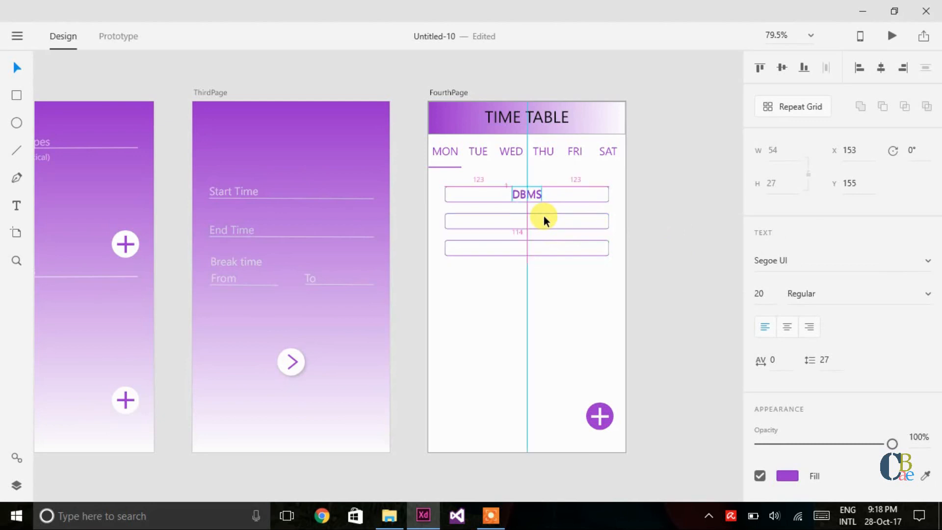
{"action": "key", "text": "Down"}
{"action": "key", "text": "Down"}
{"action": "key", "text": "Down"}
{"action": "key", "text": "Down"}
{"action": "key", "text": "Down"}
{"action": "key", "text": "Down"}
{"action": "key", "text": "Down"}
{"action": "key", "text": "Down"}
{"action": "key", "text": "Down"}
{"action": "key", "text": "Down"}
{"action": "key", "text": "Down"}
{"action": "key", "text": "Down"}
{"action": "key", "text": "Down"}
{"action": "key", "text": "Down"}
{"action": "key", "text": "Down"}
{"action": "key", "text": "Down"}
{"action": "key", "text": "Down"}
{"action": "key", "text": "Down"}
{"action": "key", "text": "Down"}
{"action": "key", "text": "Down"}
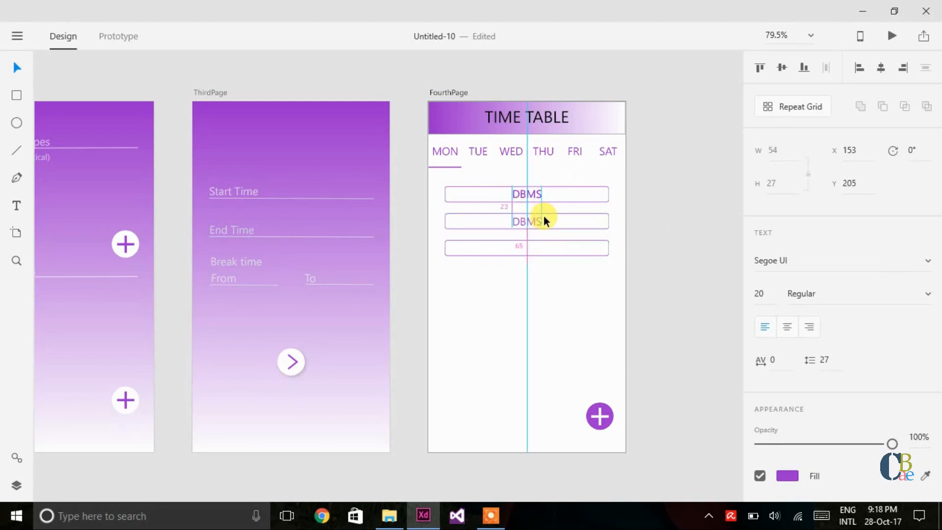
{"action": "key", "text": "Down"}
{"action": "key", "text": "Down"}
{"action": "key", "text": "Down"}
{"action": "key", "text": "Down"}
{"action": "key", "text": "Down"}
{"action": "key", "text": "Down"}
{"action": "key", "text": "Down"}
{"action": "key", "text": "Down"}
{"action": "key", "text": "Down"}
{"action": "key", "text": "Down"}
{"action": "key", "text": "Down"}
{"action": "key", "text": "Down"}
{"action": "key", "text": "Down"}
{"action": "key", "text": "Down"}
{"action": "key", "text": "Down"}
{"action": "key", "text": "Down"}
{"action": "key", "text": "Down"}
{"action": "key", "text": "Down"}
{"action": "key", "text": "Down"}
{"action": "key", "text": "Down"}
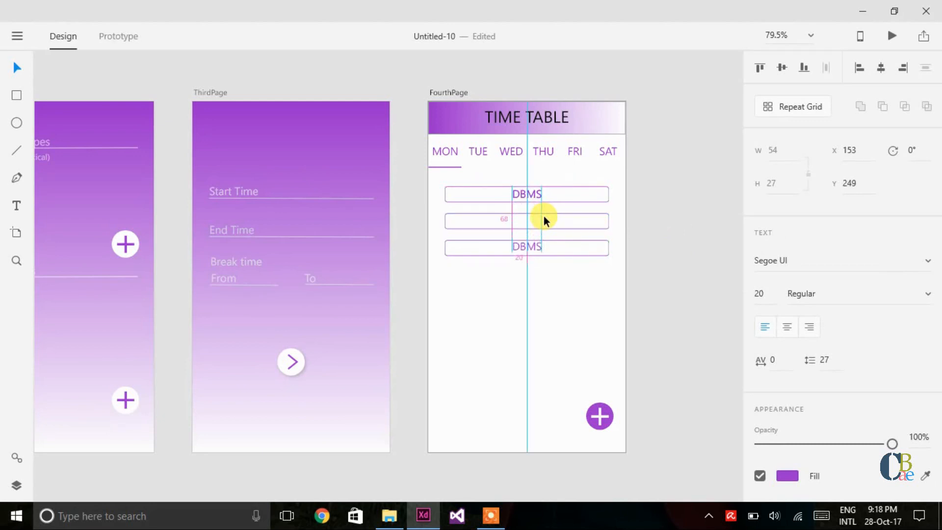
{"action": "key", "text": "Down"}
{"action": "key", "text": "Down"}
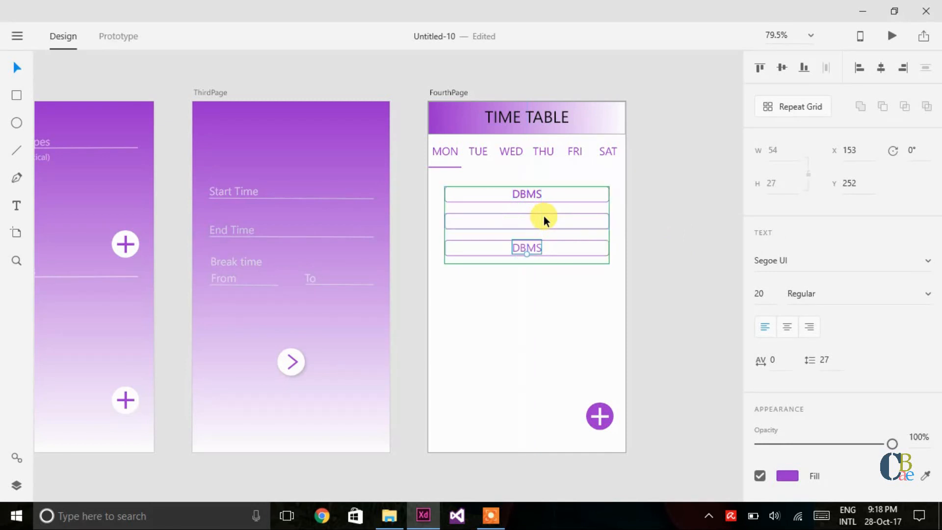
Step: Duplicate the DBMS text again and move the copy straight down into the second box, at Y 202
{"action": "left_click", "coordinate": [531, 194]}
{"action": "key", "text": "ctrl+d"}
{"action": "key", "text": "Down"}
{"action": "key", "text": "Down"}
{"action": "key", "text": "Down"}
{"action": "key", "text": "Down"}
{"action": "key", "text": "Down"}
{"action": "key", "text": "Down"}
{"action": "key", "text": "Down"}
{"action": "key", "text": "Down"}
{"action": "key", "text": "Down"}
{"action": "key", "text": "Down"}
{"action": "key", "text": "Down"}
{"action": "key", "text": "Down"}
{"action": "key", "text": "Down"}
{"action": "key", "text": "Down"}
{"action": "key", "text": "Down"}
{"action": "key", "text": "Down"}
{"action": "key", "text": "Down"}
{"action": "key", "text": "Down"}
{"action": "key", "text": "Down"}
{"action": "key", "text": "Down"}
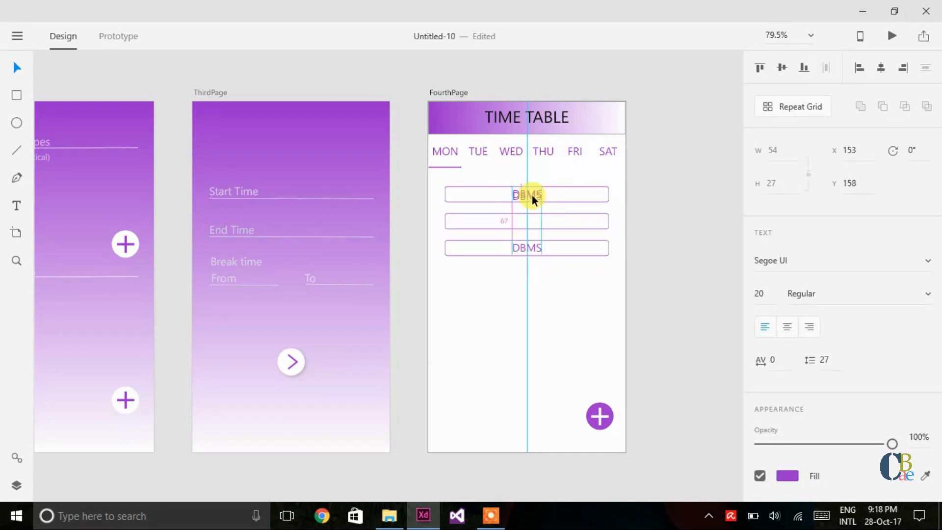
{"action": "key", "text": "Down"}
{"action": "key", "text": "Down"}
{"action": "key", "text": "Down"}
{"action": "key", "text": "Down"}
{"action": "key", "text": "Down"}
{"action": "key", "text": "Down"}
{"action": "key", "text": "Down"}
{"action": "key", "text": "Down"}
{"action": "key", "text": "Down"}
{"action": "key", "text": "Down"}
{"action": "key", "text": "Down"}
{"action": "key", "text": "Down"}
{"action": "key", "text": "Down"}
{"action": "key", "text": "Down"}
{"action": "key", "text": "Down"}
{"action": "key", "text": "Down"}
{"action": "key", "text": "Down"}
{"action": "key", "text": "Down"}
{"action": "key", "text": "Down"}
{"action": "key", "text": "Down"}
{"action": "key", "text": "Up"}
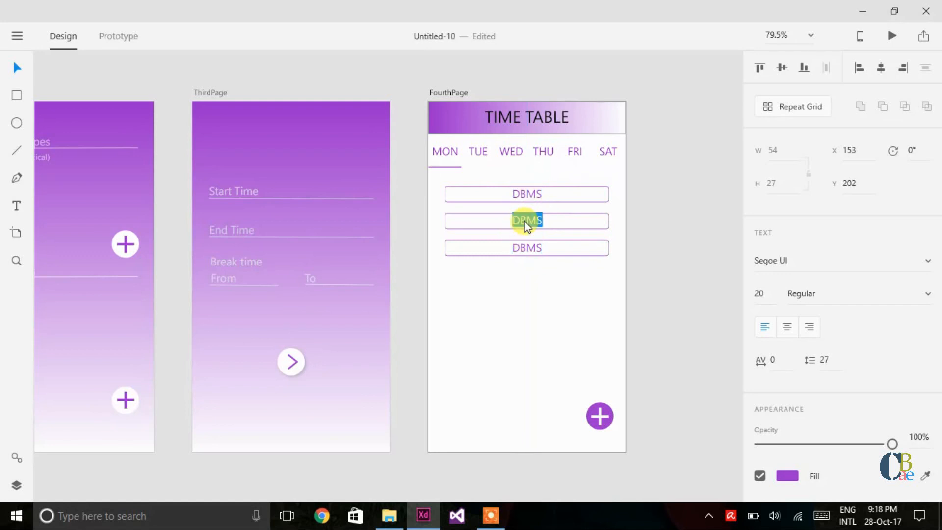
Step: Change the second box's label to OOPD and the third's to SAD, centring them and lowering OOPD to Y 204
{"action": "type", "text": "OOPD"}
{"action": "left_click", "coordinate": [528, 248]}
{"action": "left_click", "coordinate": [880, 69]}
{"action": "left_click", "coordinate": [520, 221]}
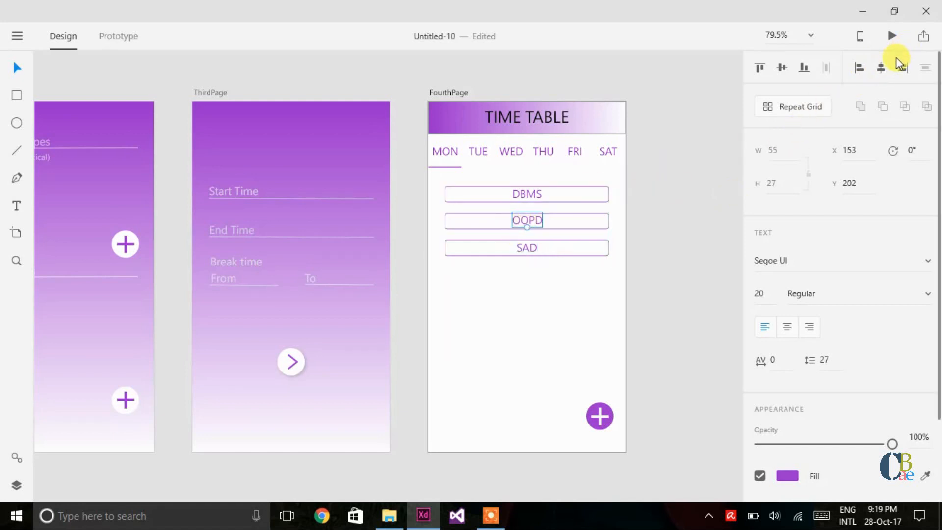
{"action": "key", "text": "Down"}
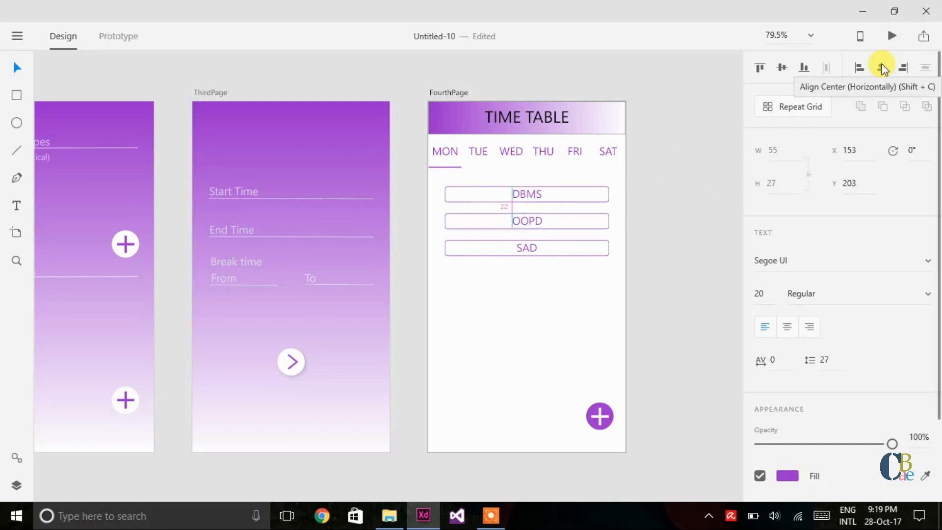
{"action": "key", "text": "Down"}
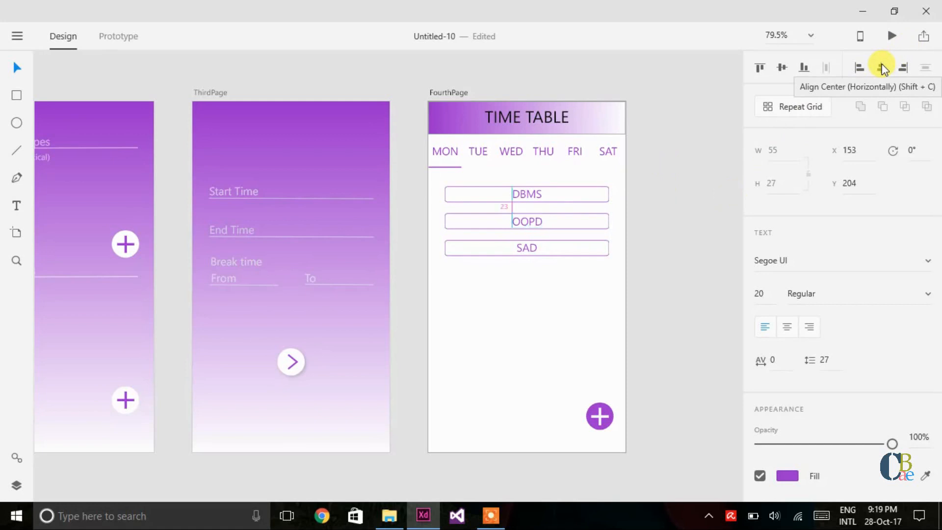
{"action": "left_click", "coordinate": [666, 235]}
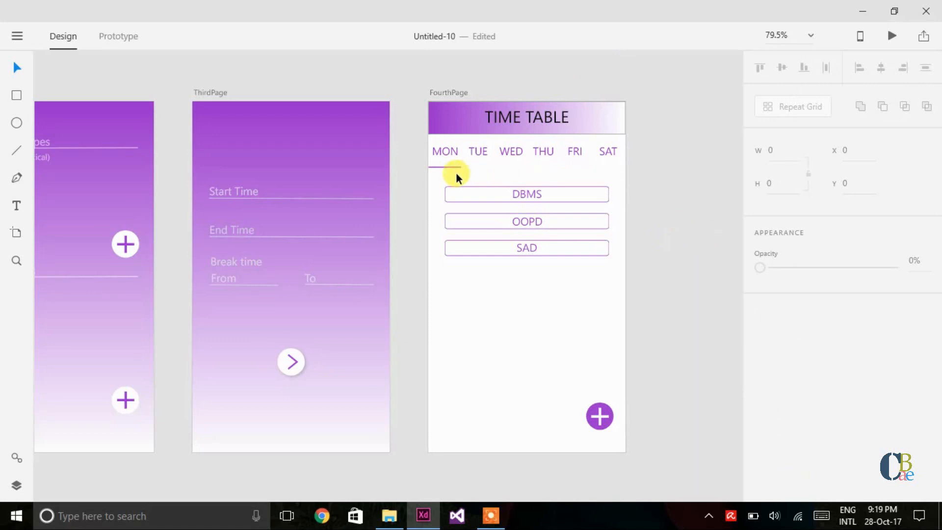
Step: Group the three subject boxes together with their DBMS, OOPD and SAD labels
{"action": "left_click_drag", "start_coordinate": [442, 179], "coordinate": [633, 284]}
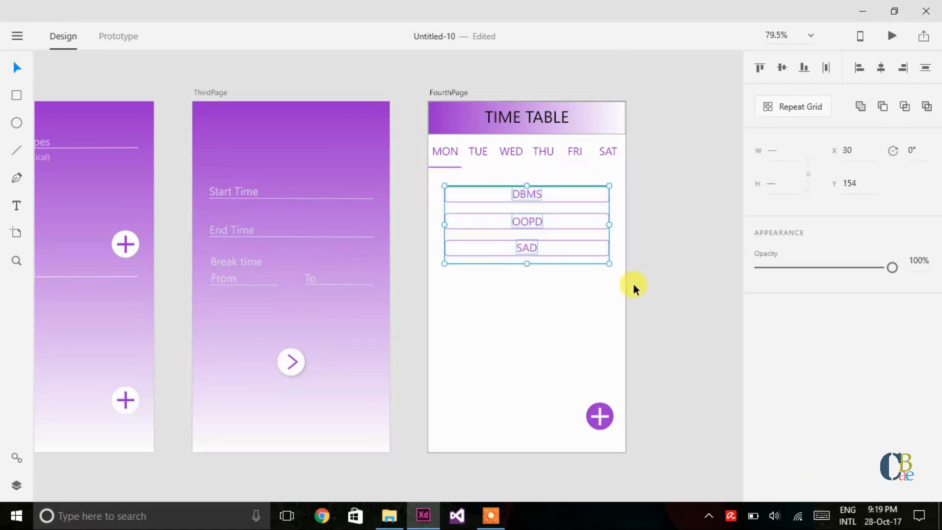
{"action": "key", "text": "ctrl+g"}
{"action": "left_click", "coordinate": [646, 245]}
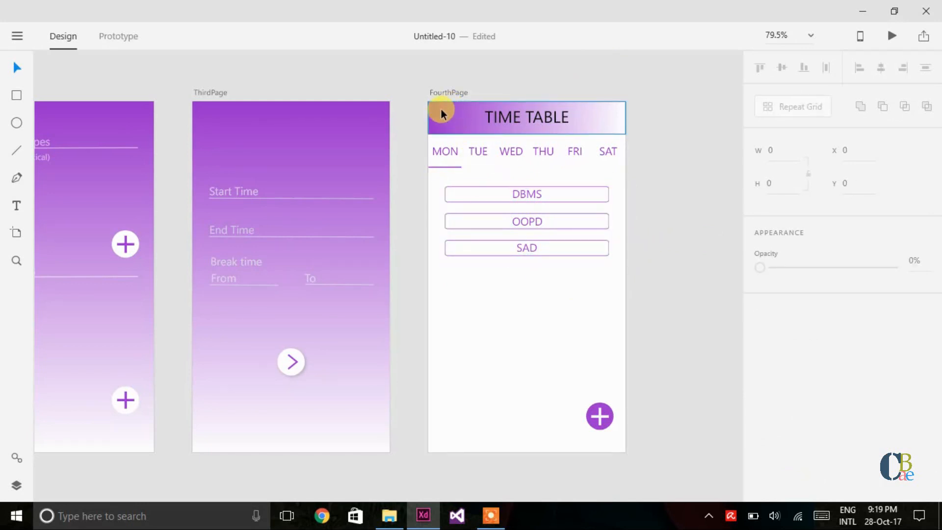
Step: Select all the objects on FourthPage and lock them
{"action": "mouse_move", "coordinate": [440, 109]}
{"action": "left_mouse_down"}
{"action": "mouse_move", "coordinate": [453, 130]}
{"action": "mouse_move", "coordinate": [442, 113]}
{"action": "left_mouse_up"}
{"action": "left_click", "coordinate": [500, 93]}
{"action": "left_click_drag", "start_coordinate": [400, 64], "coordinate": [680, 512]}
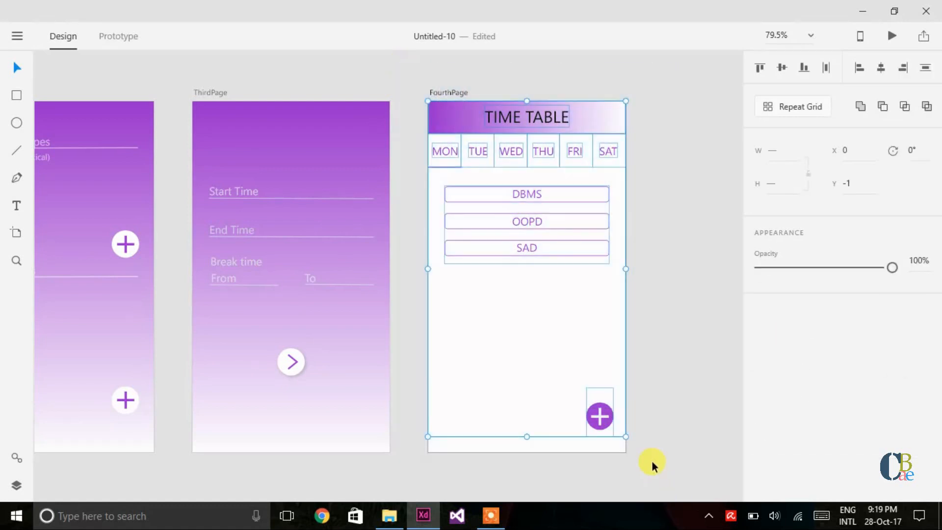
{"action": "right_click", "coordinate": [599, 413]}
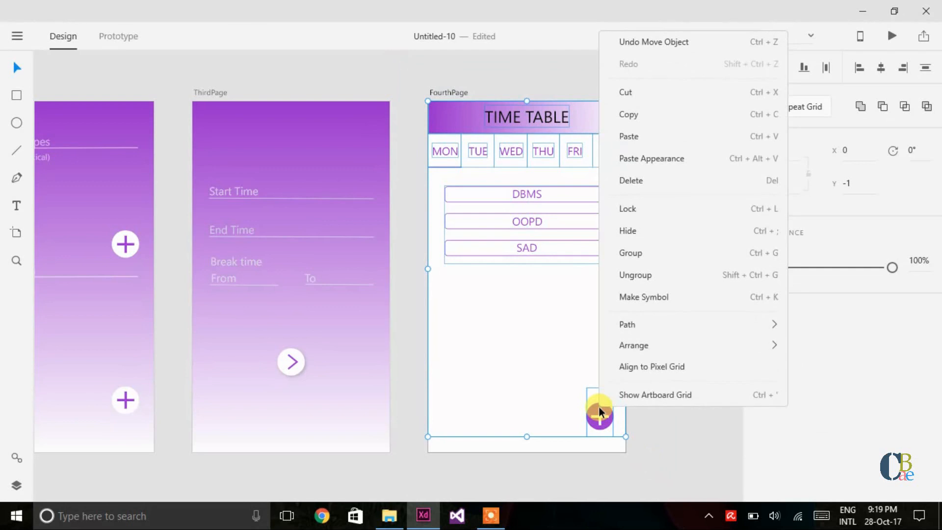
{"action": "left_click", "coordinate": [654, 208]}
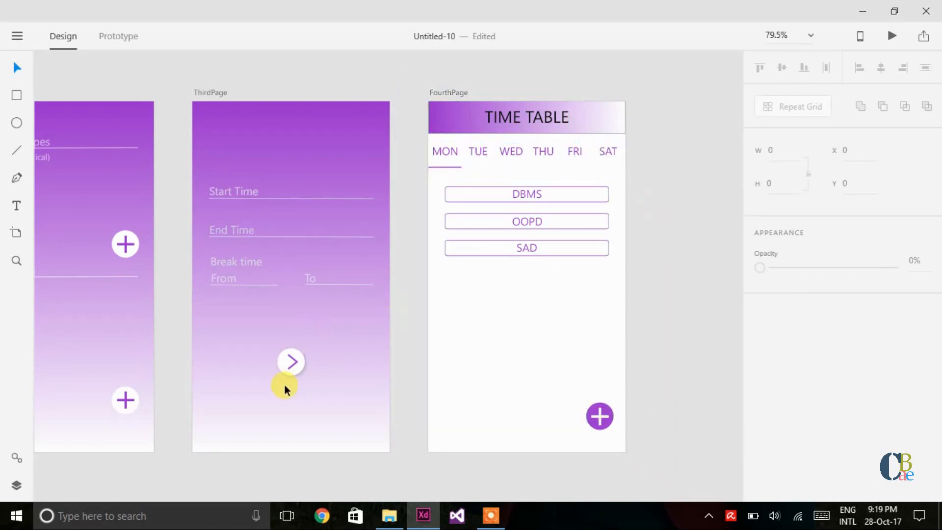